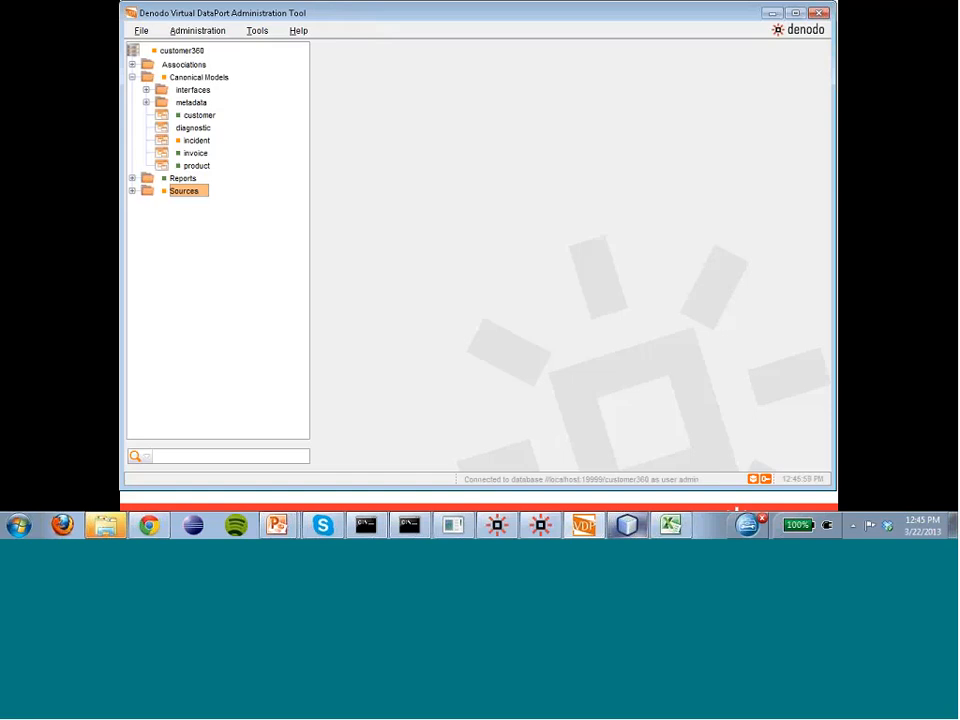
left_click(199, 31)
mouse_move(214, 101)
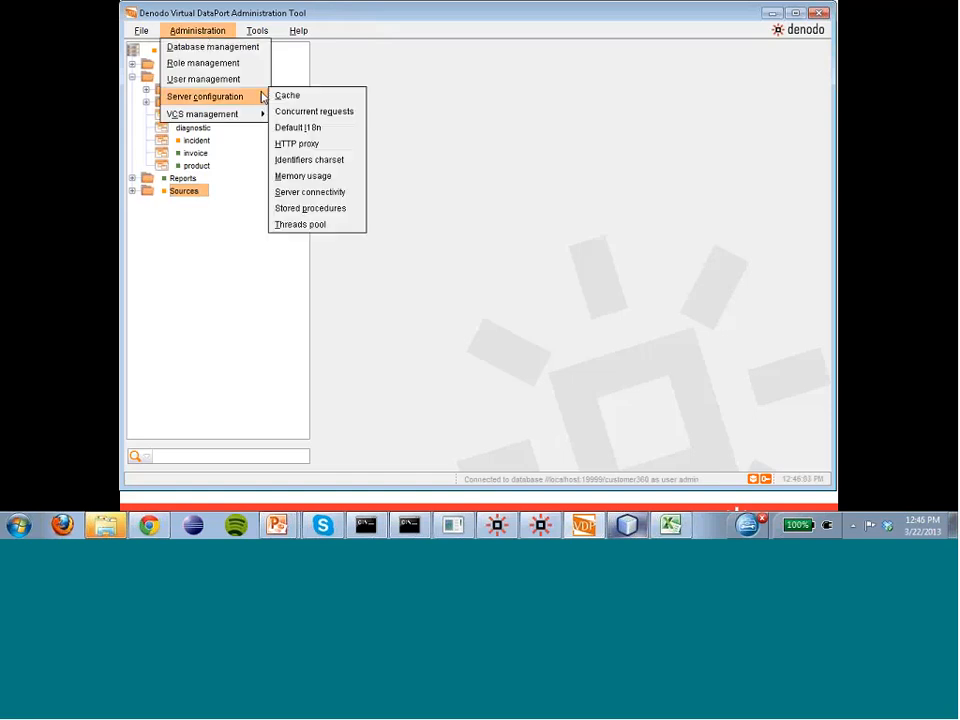
left_click(506, 120)
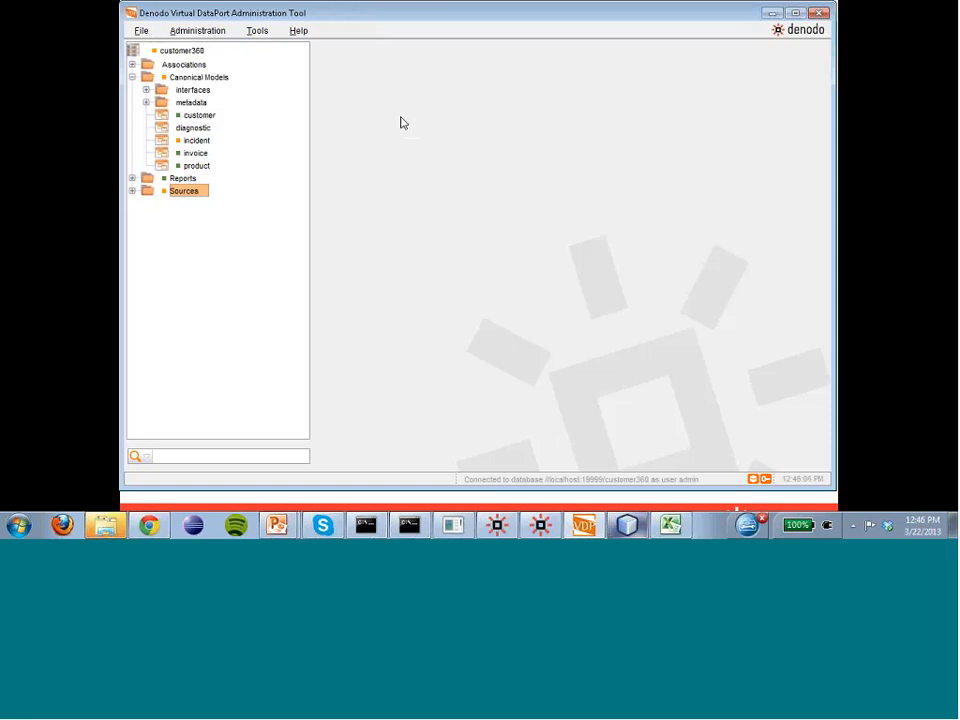
Open the customer view, run its query with the condition city = 'Palo Alto', and close the results.
double_click(195, 115)
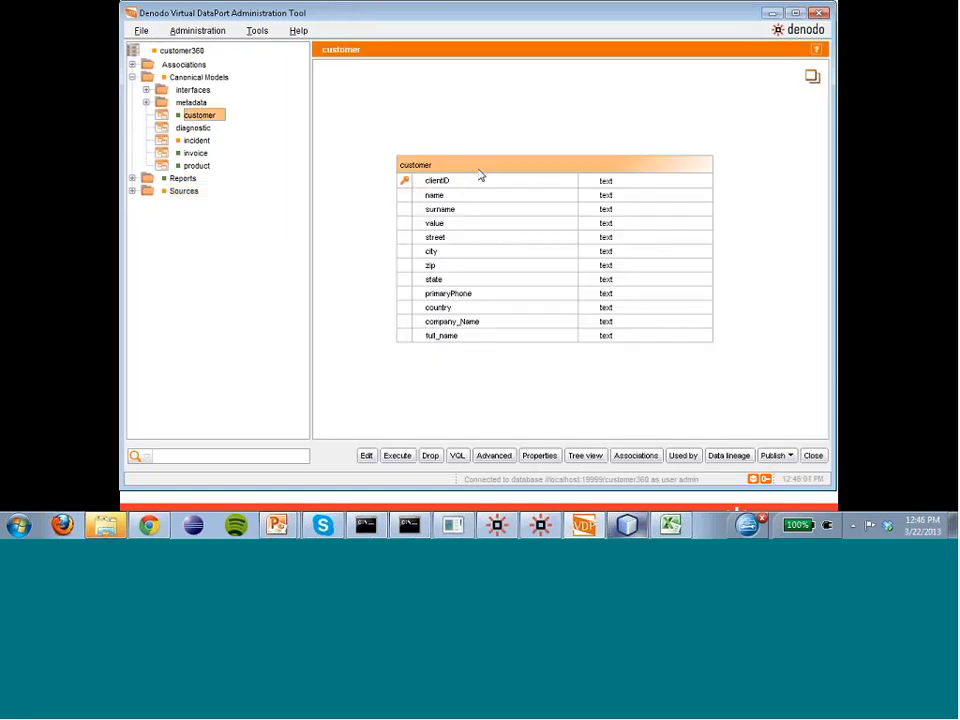
left_click(400, 456)
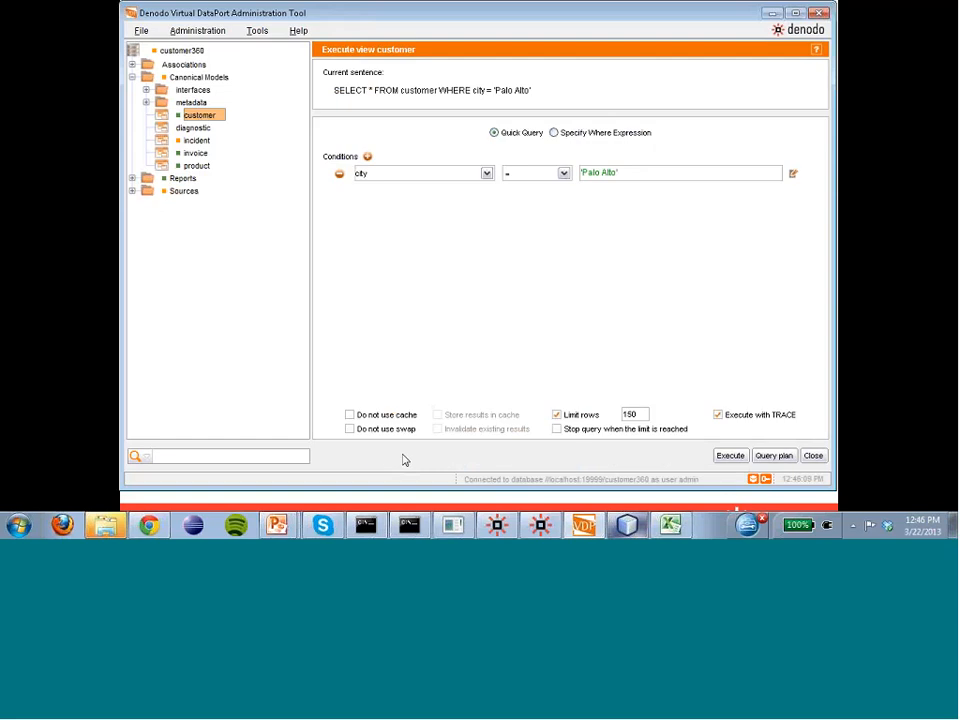
left_click_drag(345, 90, 521, 90)
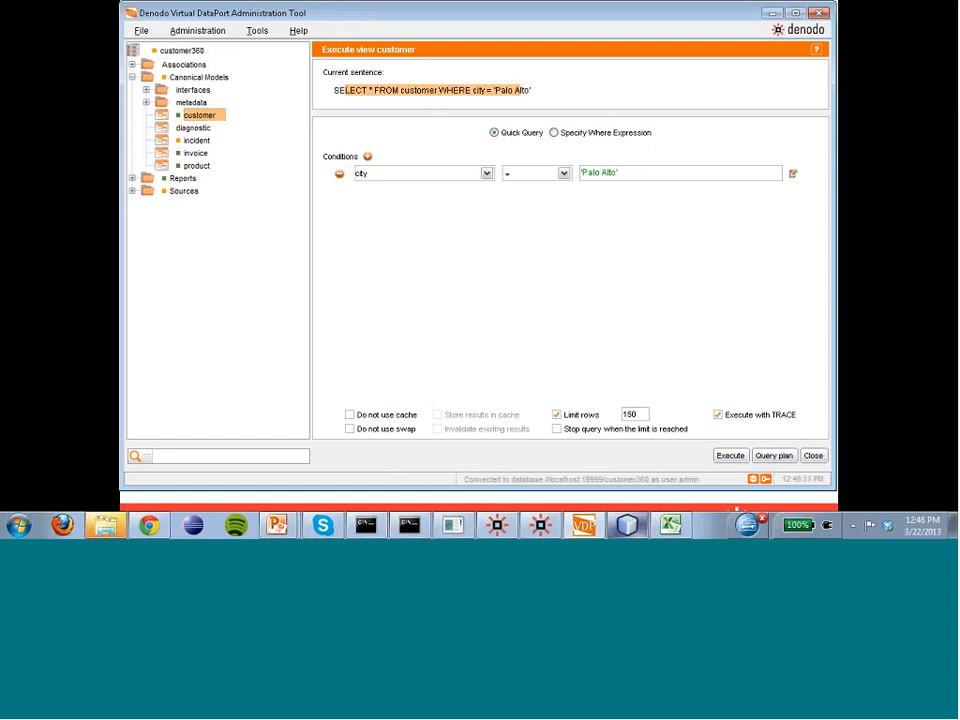
left_click(729, 457)
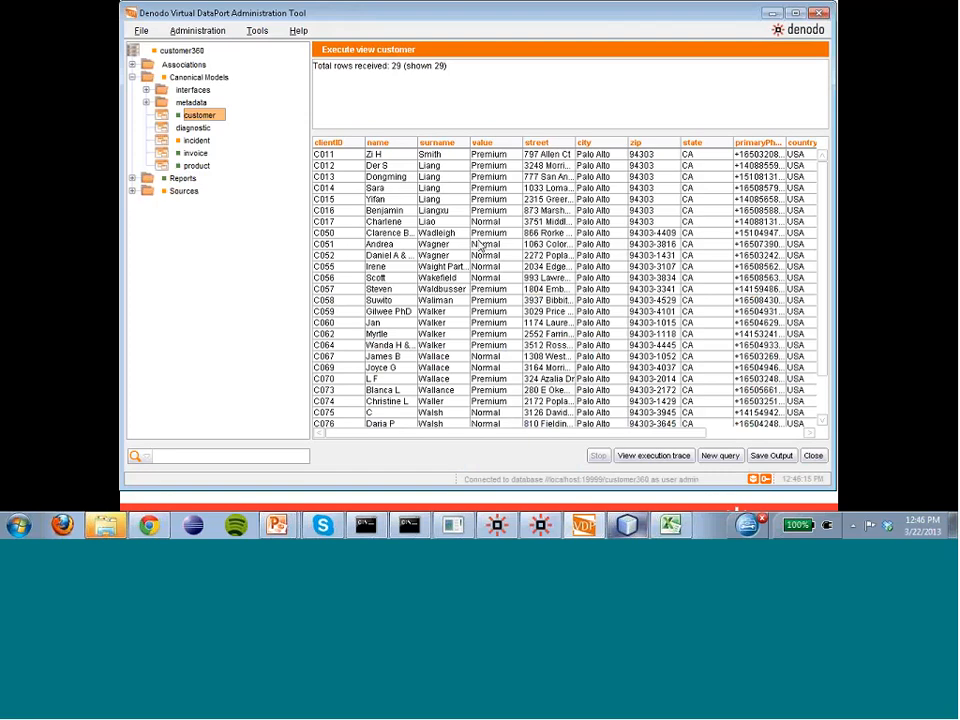
left_click(813, 455)
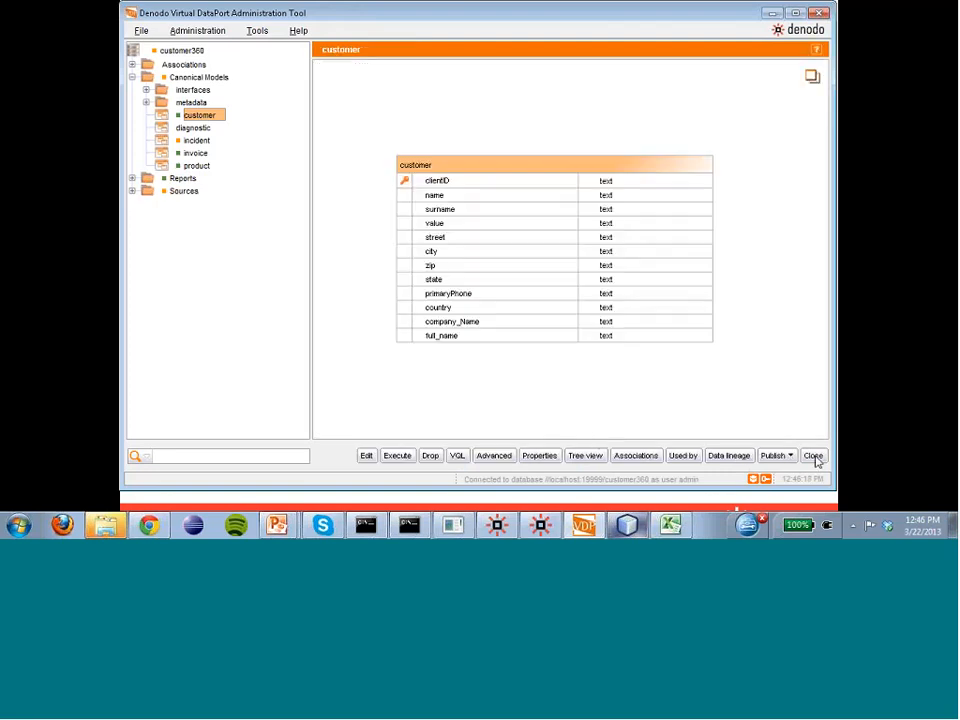
Examine the customer view's tree of joins and the connection details of its underlying data sources.
left_click(591, 460)
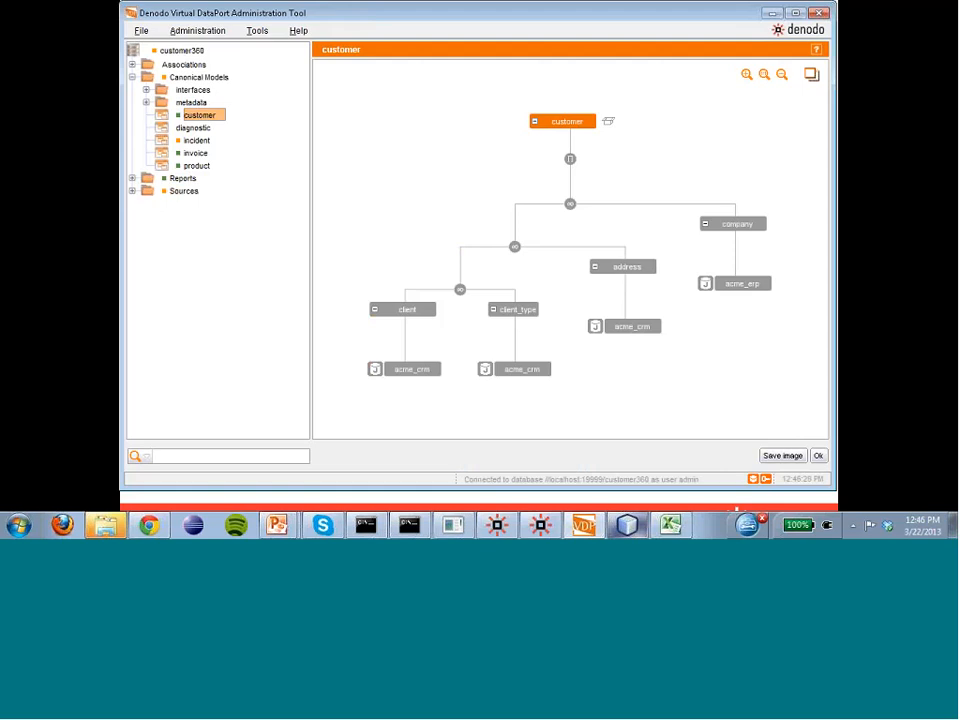
mouse_move(521, 377)
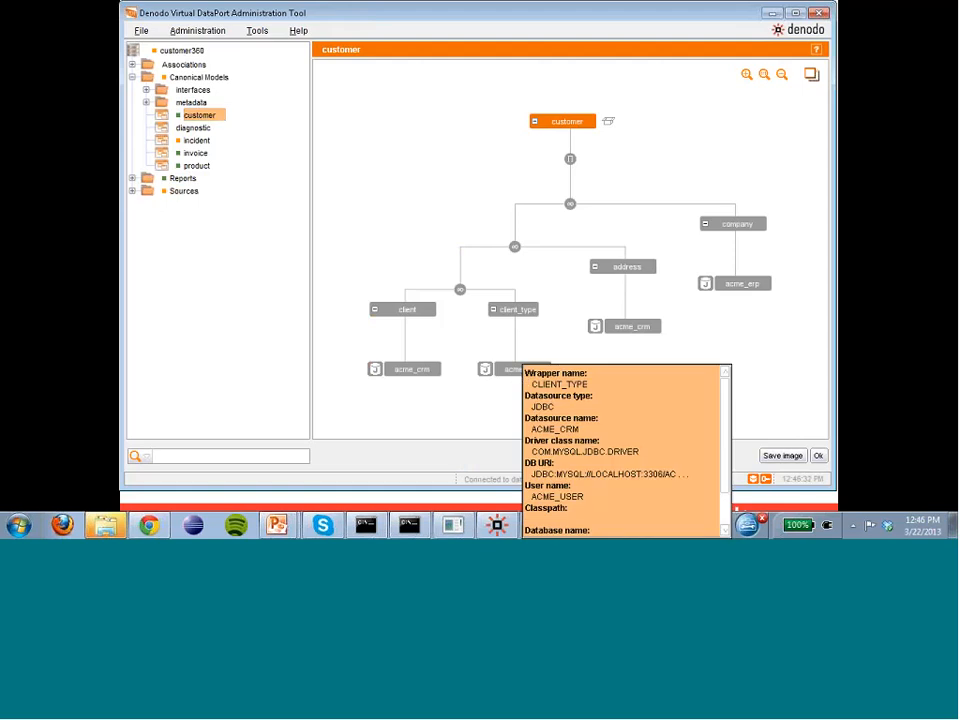
mouse_move(748, 285)
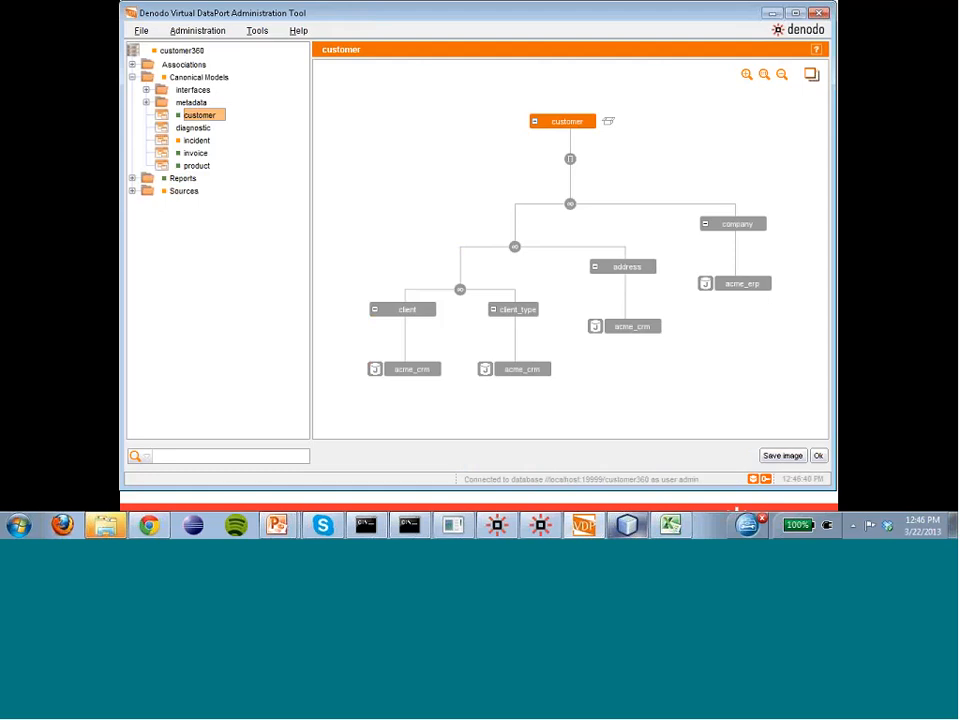
left_click(818, 455)
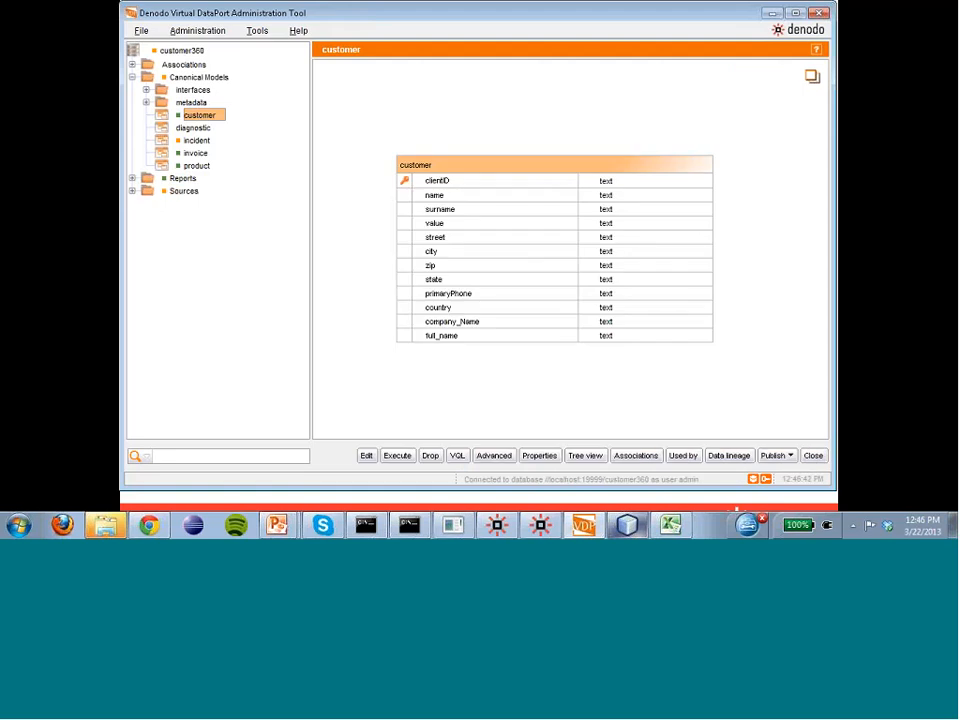
Open the incident view in Canonical Models and examine its tree of combined sources.
left_click(196, 140)
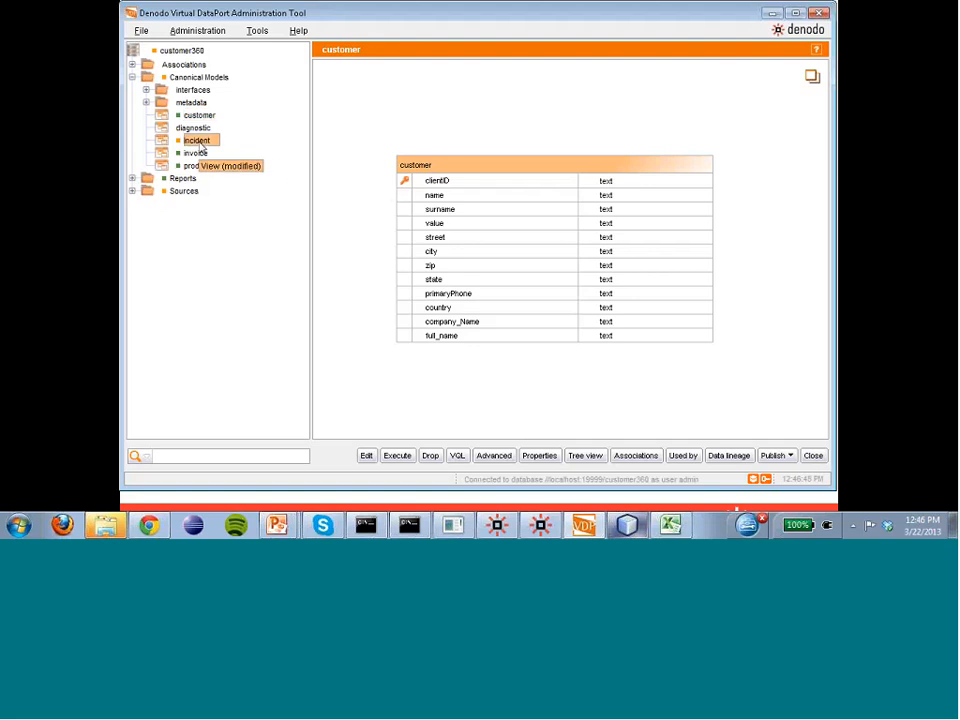
left_click(586, 455)
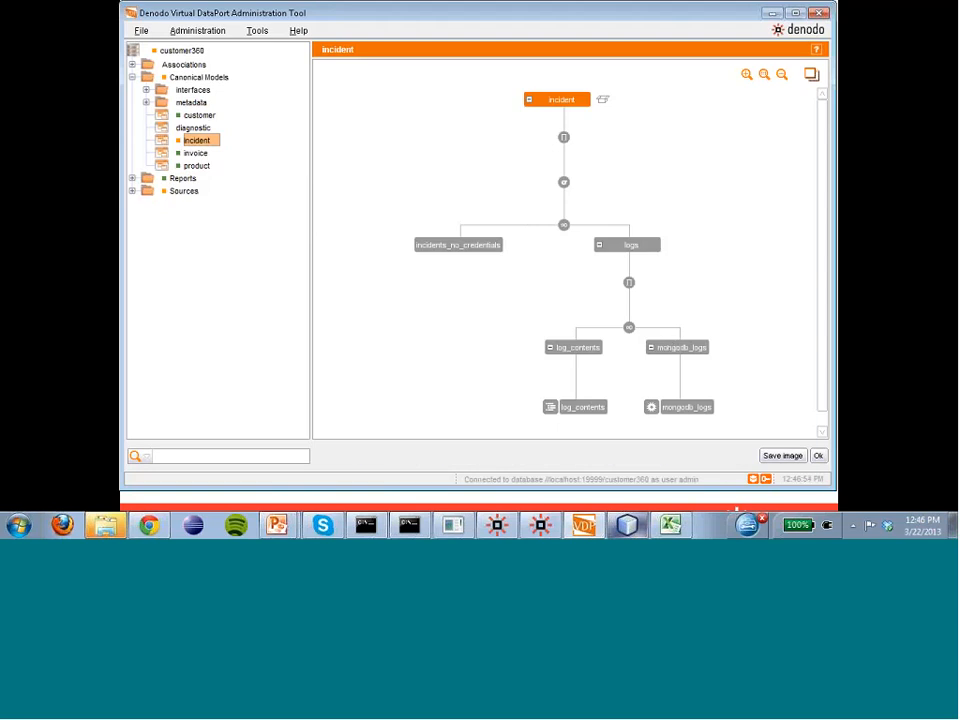
left_click(817, 455)
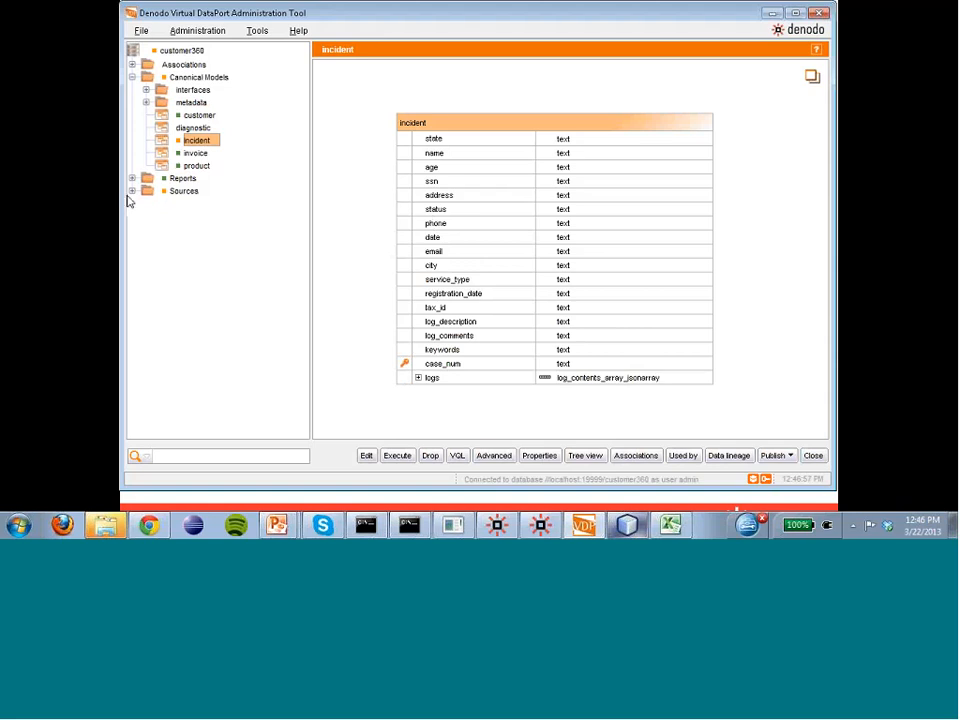
left_click(578, 457)
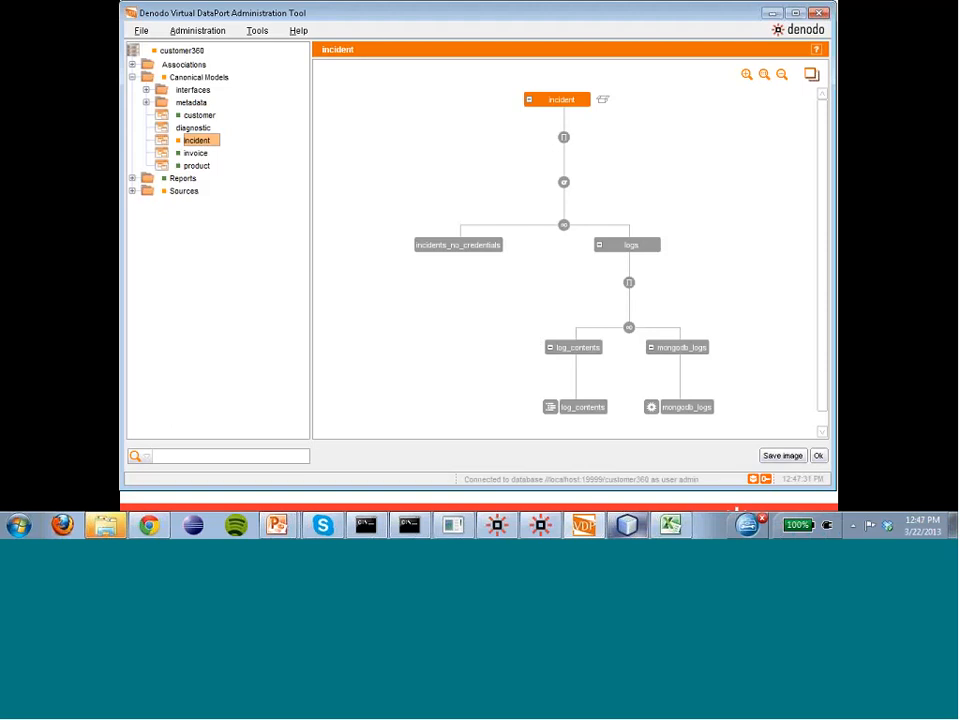
left_click(818, 455)
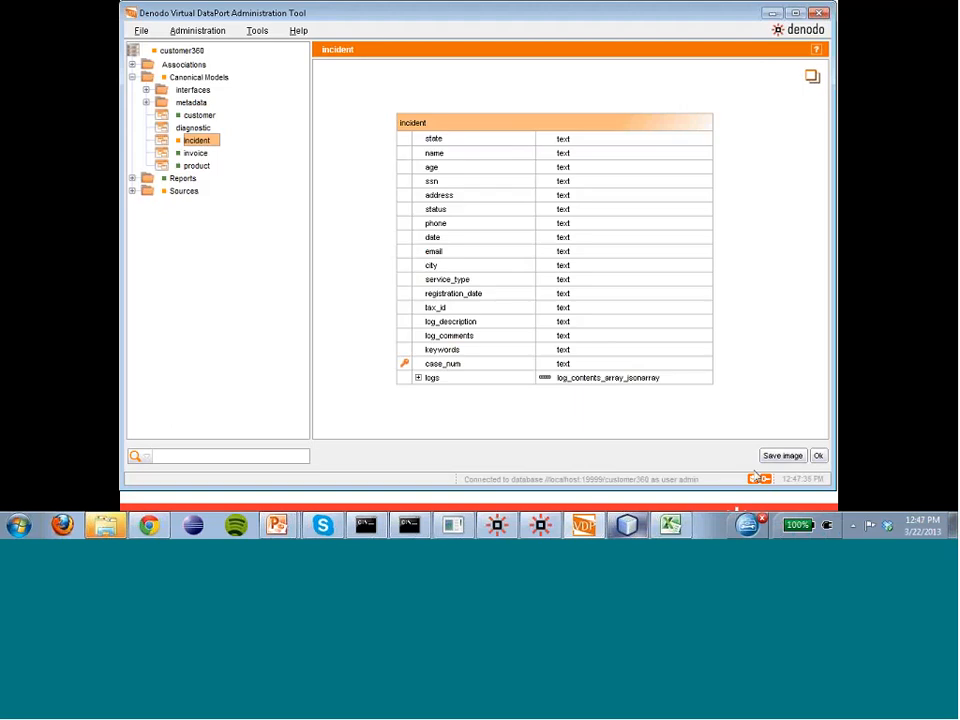
Open the customer_invoicing view in the Reports folder and examine its whole tree, zoomed out.
left_click(132, 178)
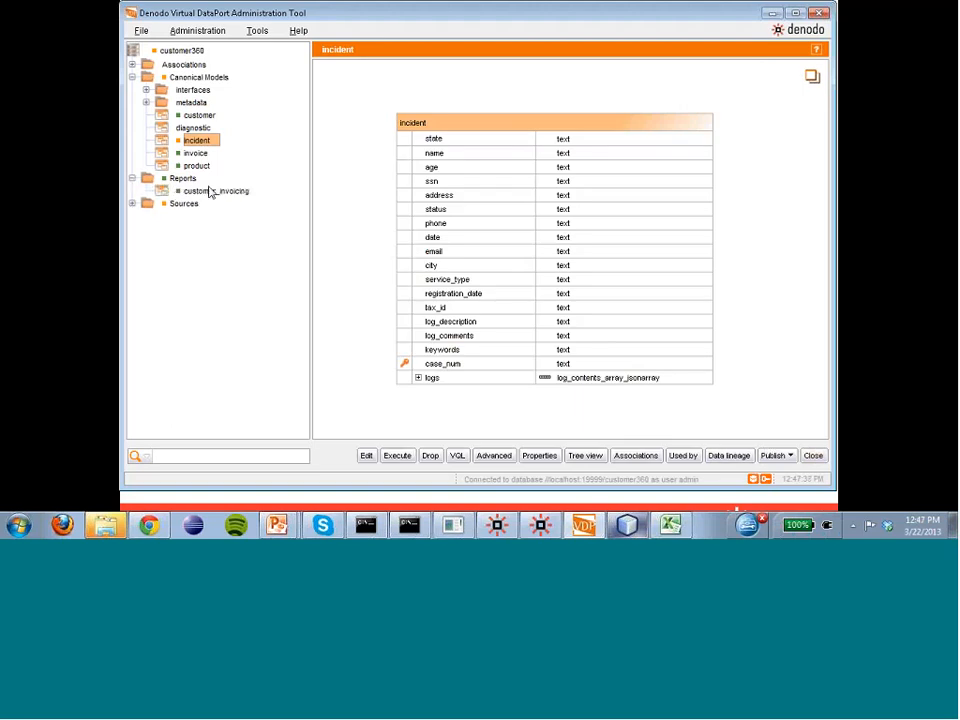
left_click(210, 191)
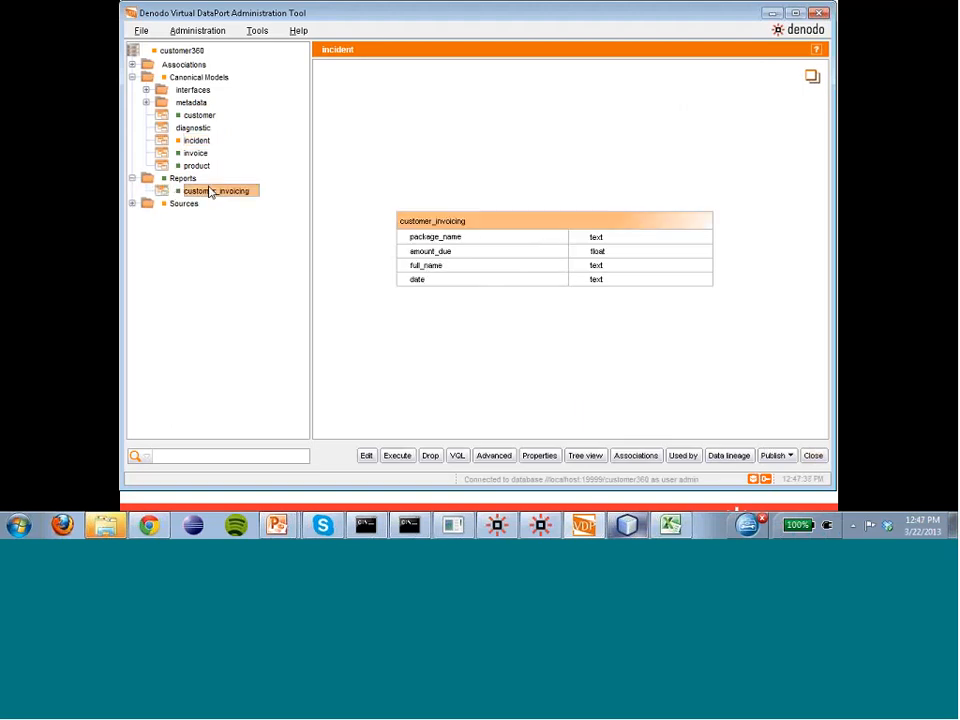
left_click(585, 455)
left_click(782, 74)
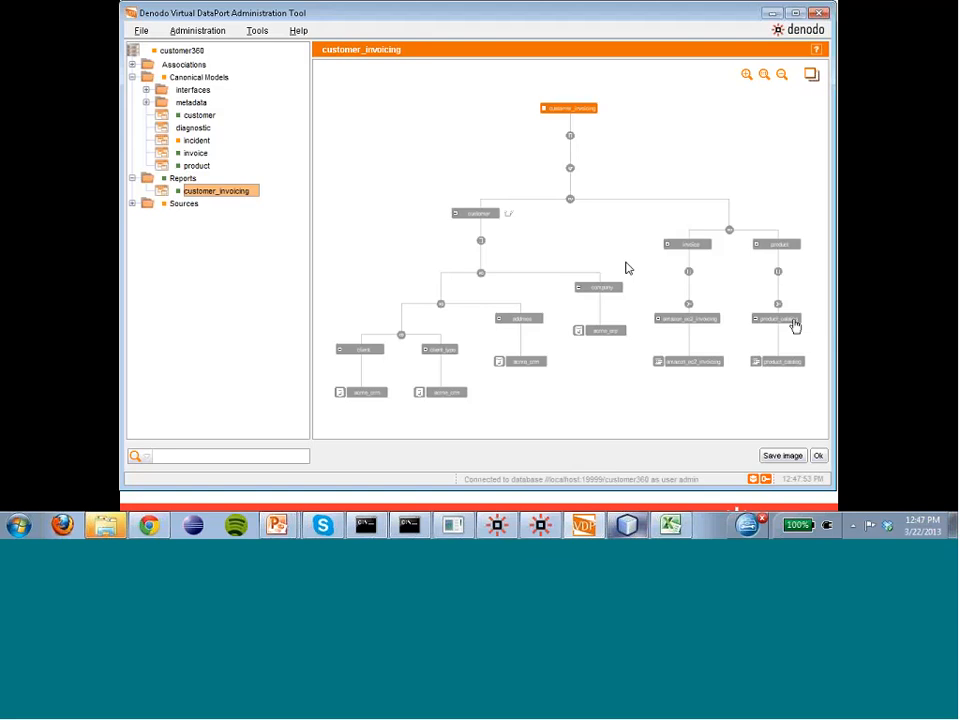
left_click(819, 455)
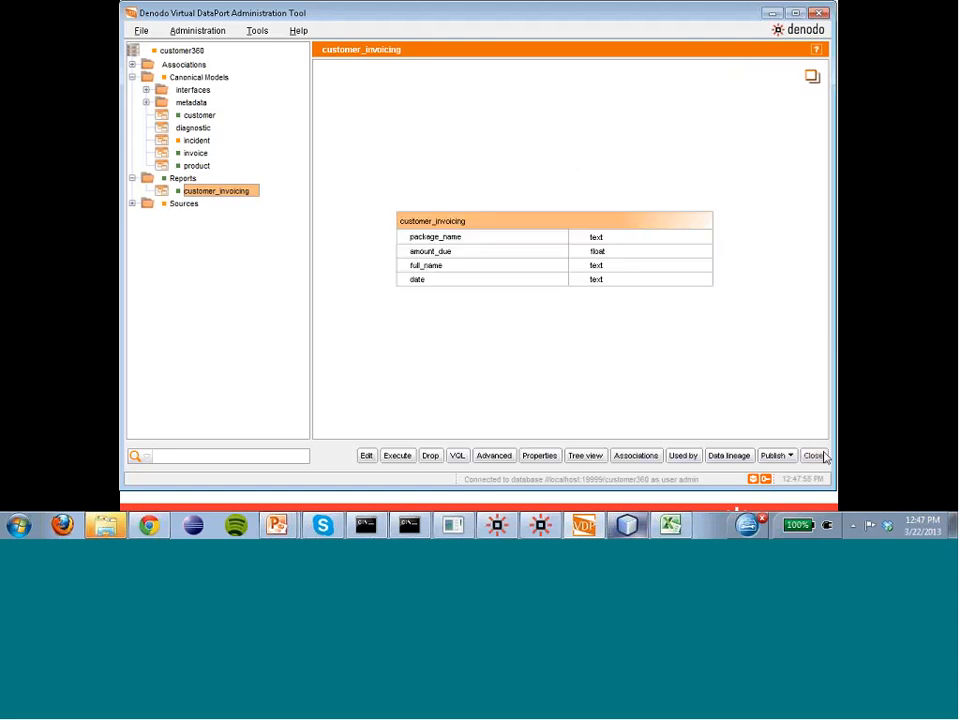
Expand the Sources folder and look through its source categories, from Databases to Unstructured.
left_click(133, 204)
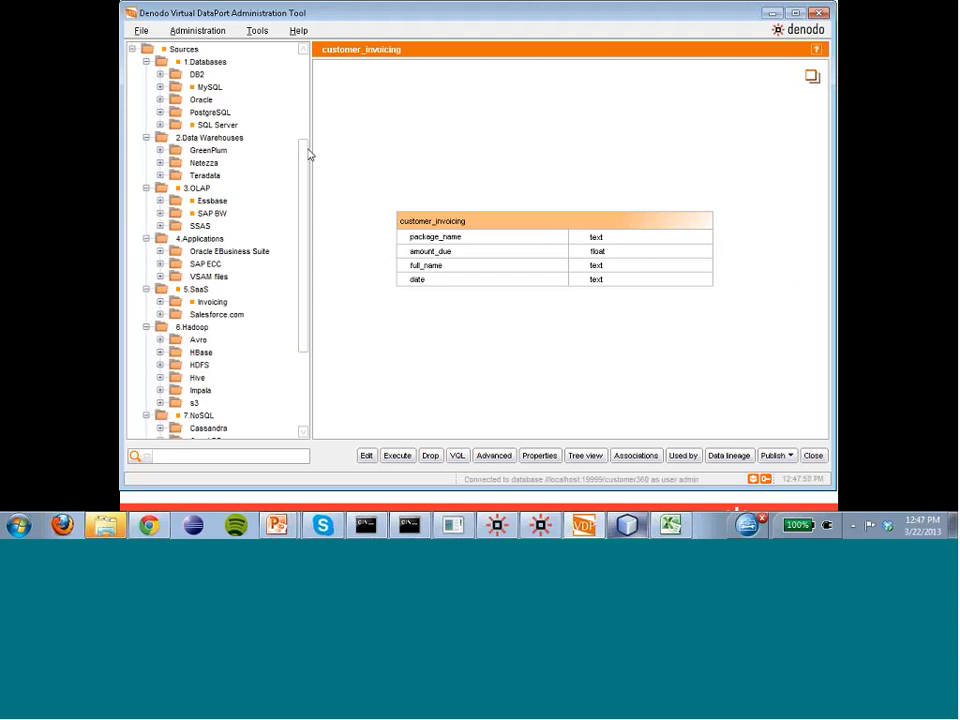
left_click_drag(309, 154, 300, 129)
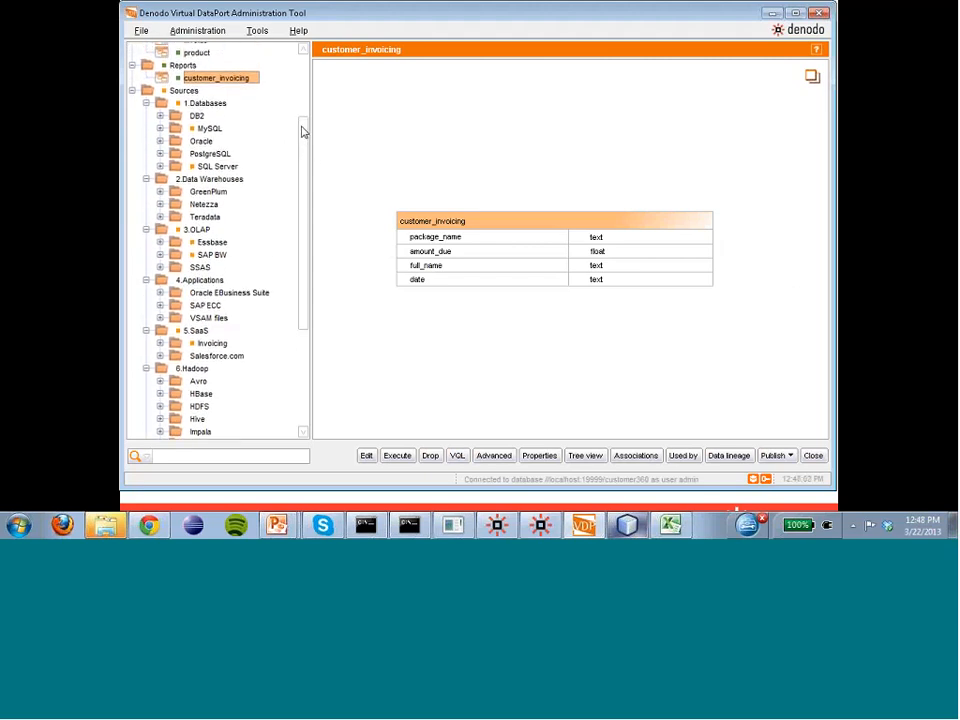
left_click(211, 108)
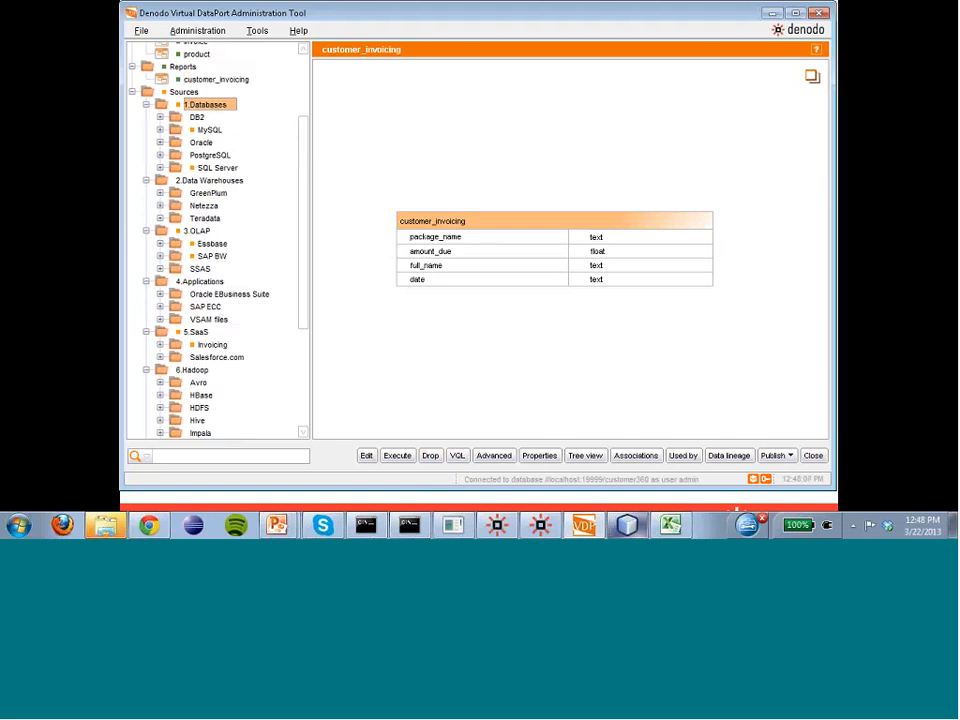
scroll(250, 158, "down", 2)
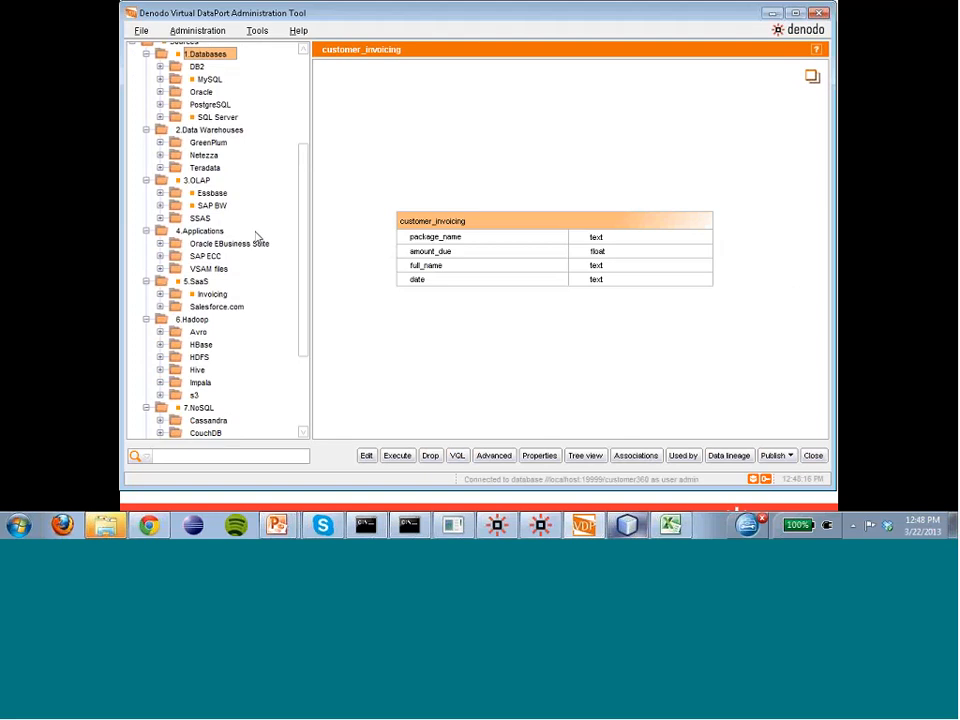
scroll(256, 240, "down", 3)
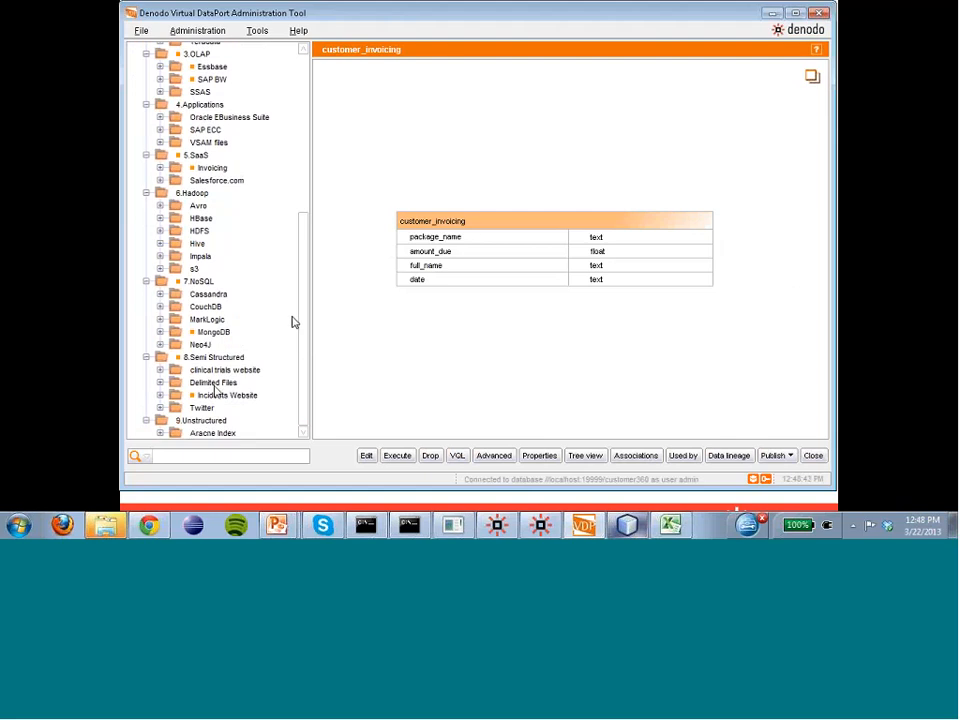
scroll(308, 349, "up", 1)
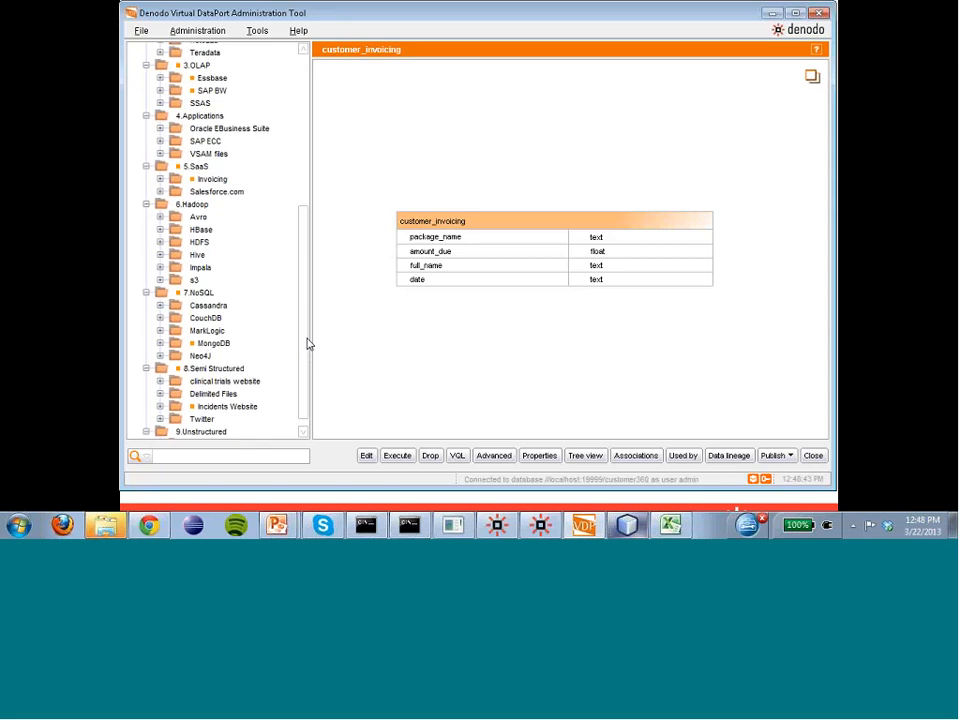
scroll(307, 345, "up", 6)
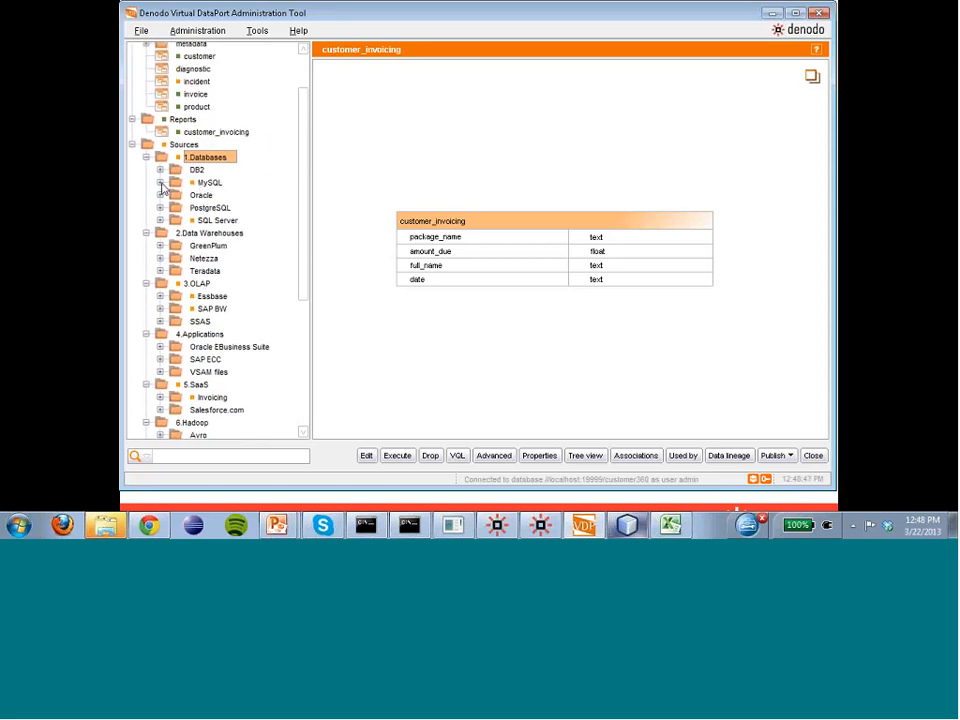
Expand the MySQL folder under Databases and review the data source types that can be created in it.
left_click(160, 182)
right_click(210, 184)
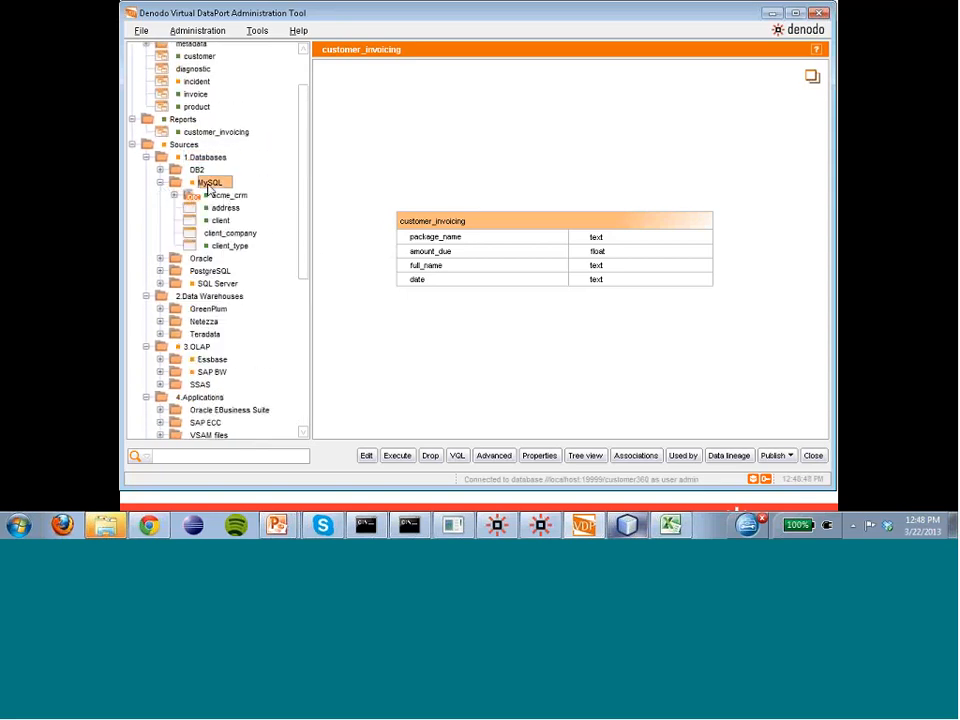
mouse_move(245, 192)
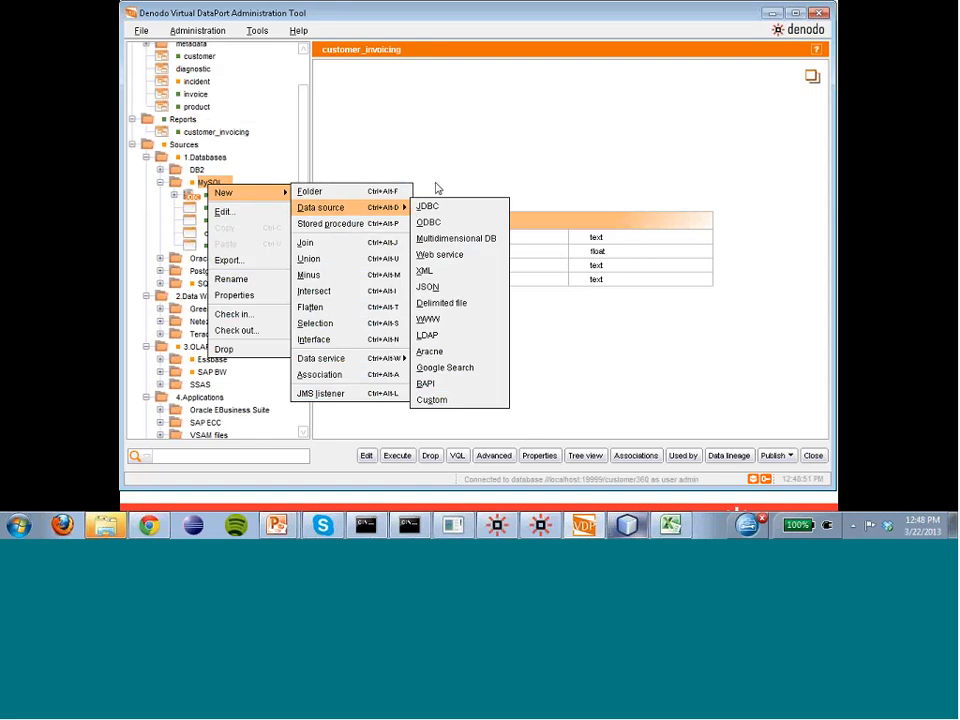
left_click(190, 200)
Open the configuration of the acme_crm JDBC data source, look through the supported database adapters and accept the configuration.
right_click(190, 199)
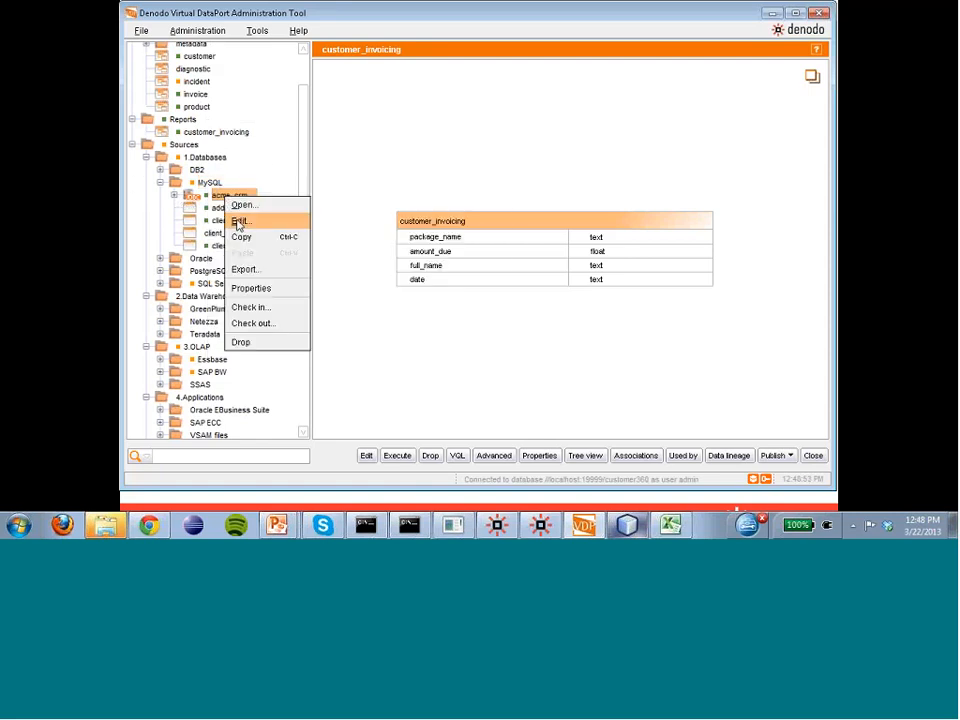
left_click(239, 219)
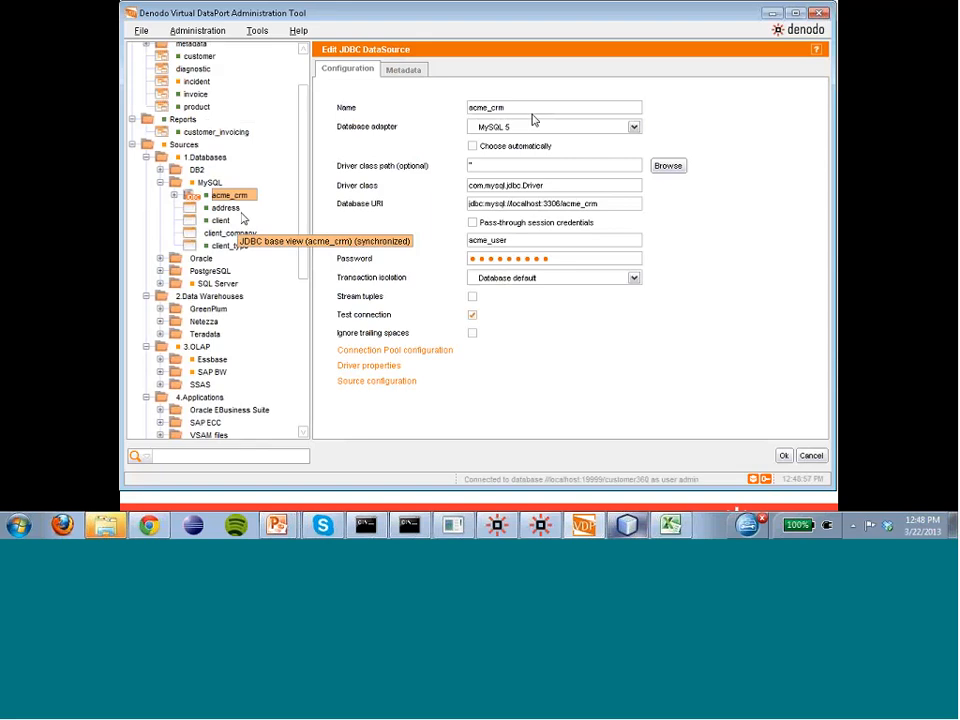
left_click(634, 127)
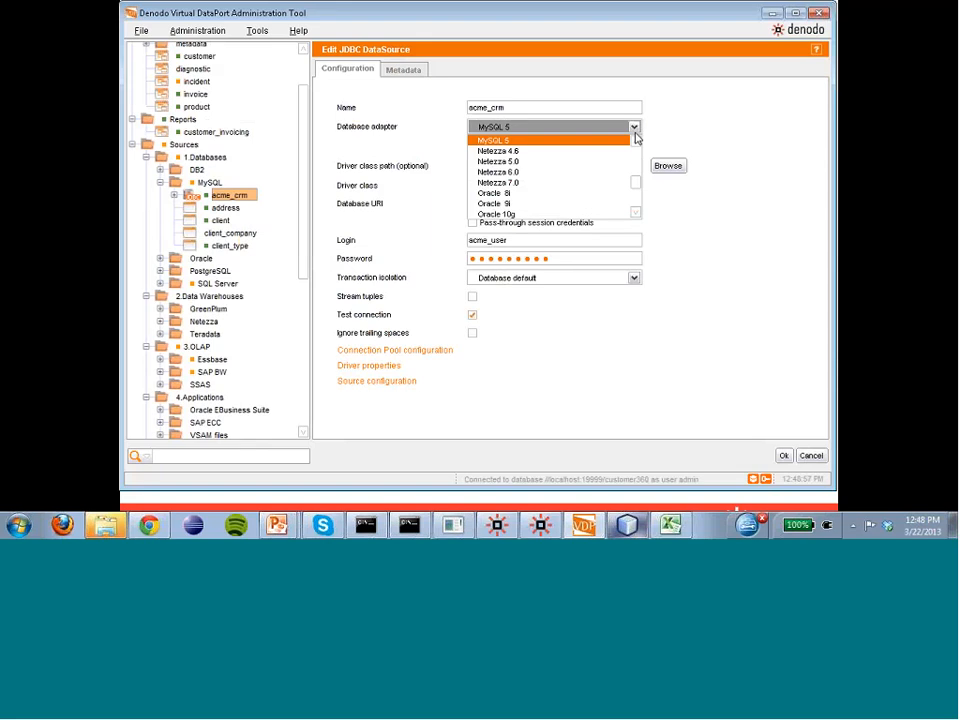
scroll(634, 160, "up", 3)
scroll(633, 165, "up", 2)
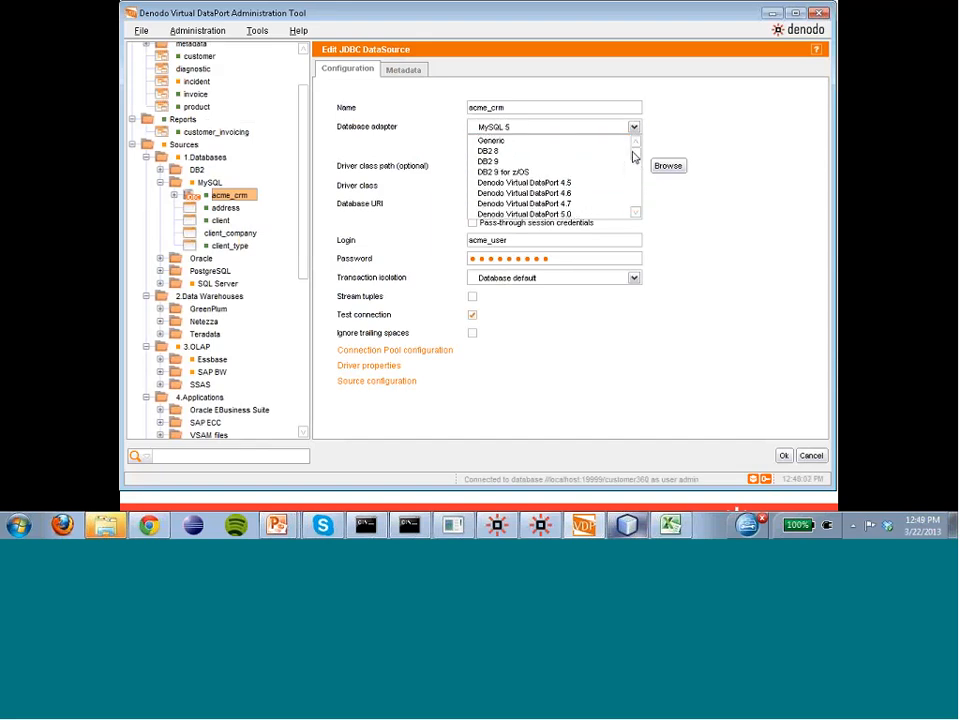
scroll(633, 160, "down", 1)
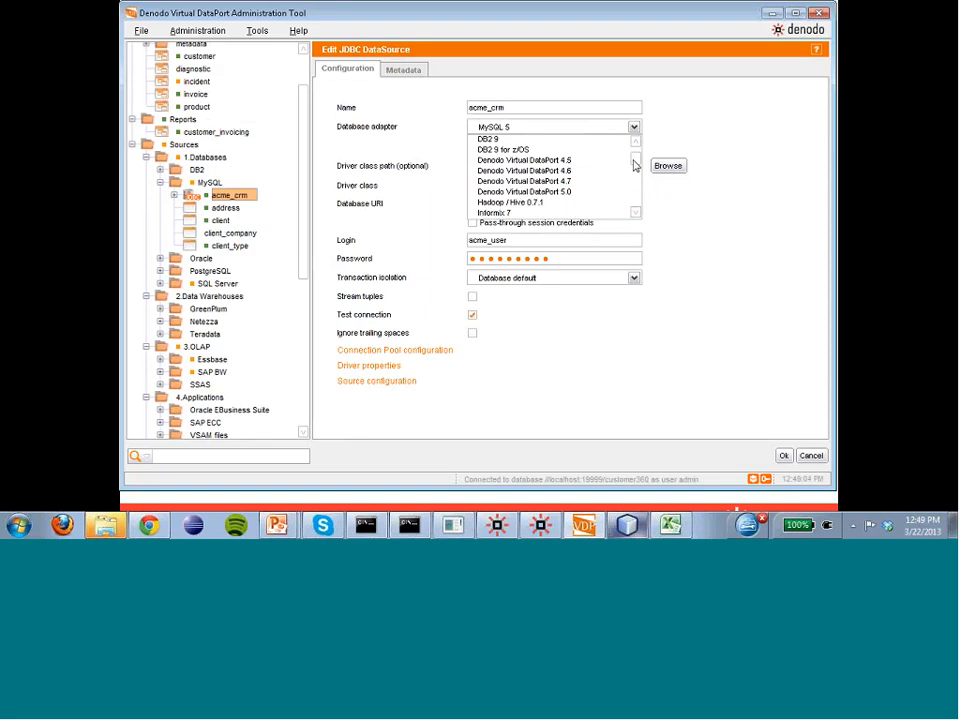
scroll(633, 165, "down", 4)
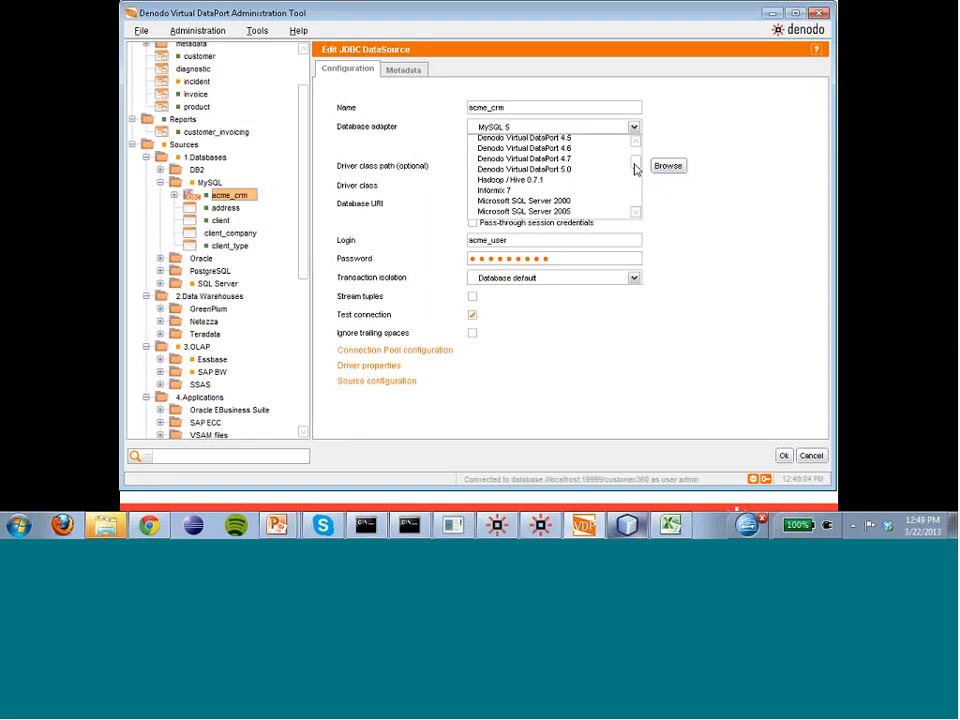
left_click(700, 199)
left_click(785, 458)
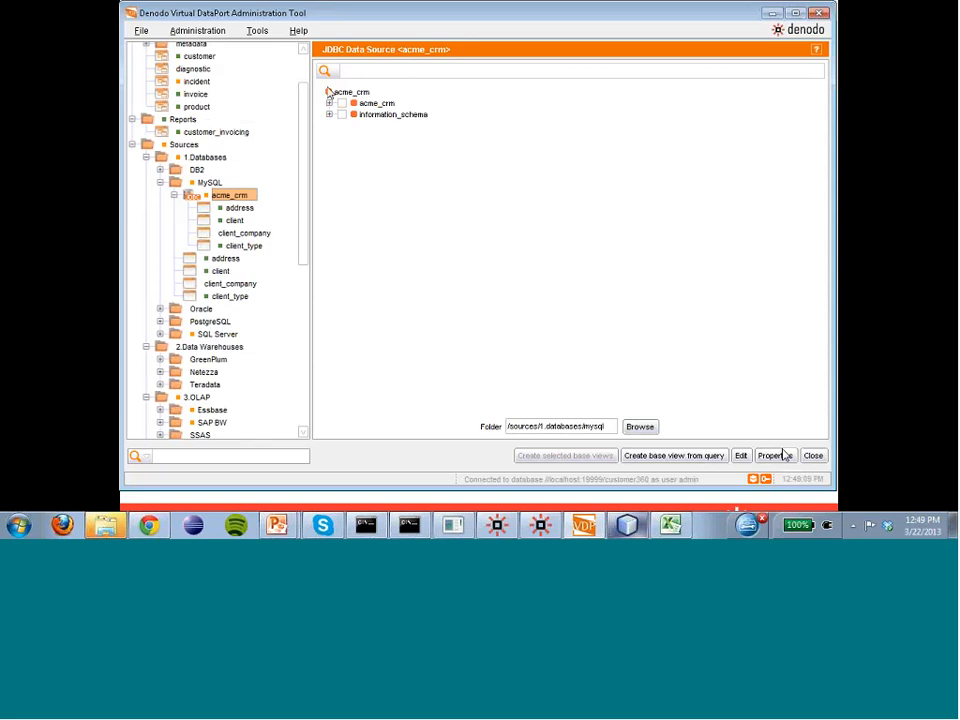
Create base views from the cms_documents and cms_images tables of the acme_crm schema in /sources/1.databases/mysql.
left_click(329, 103)
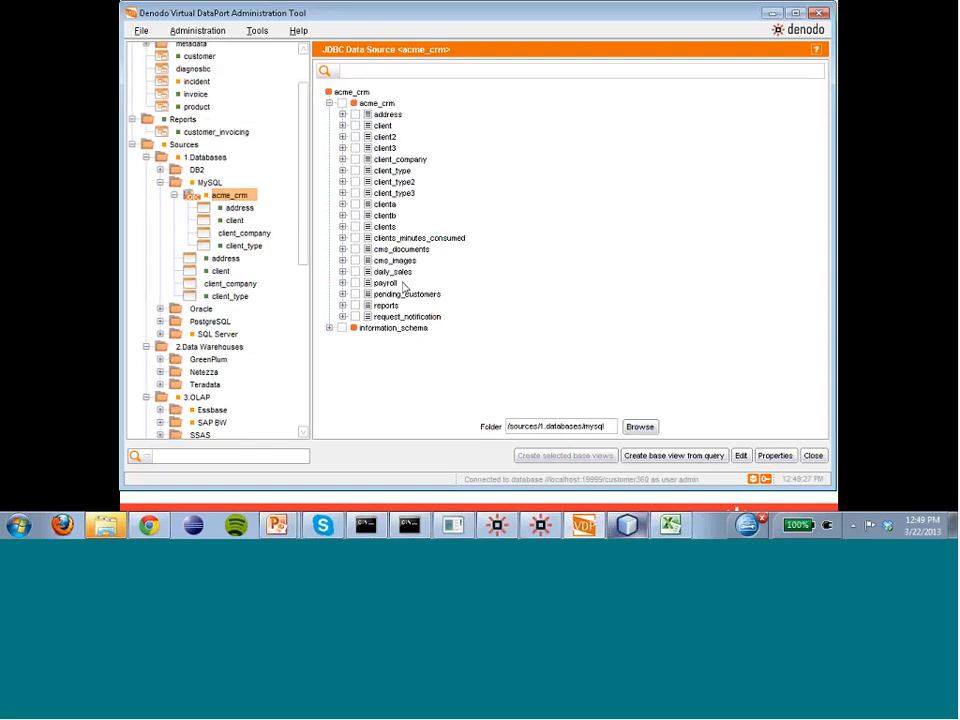
left_click(355, 249)
left_click(355, 260)
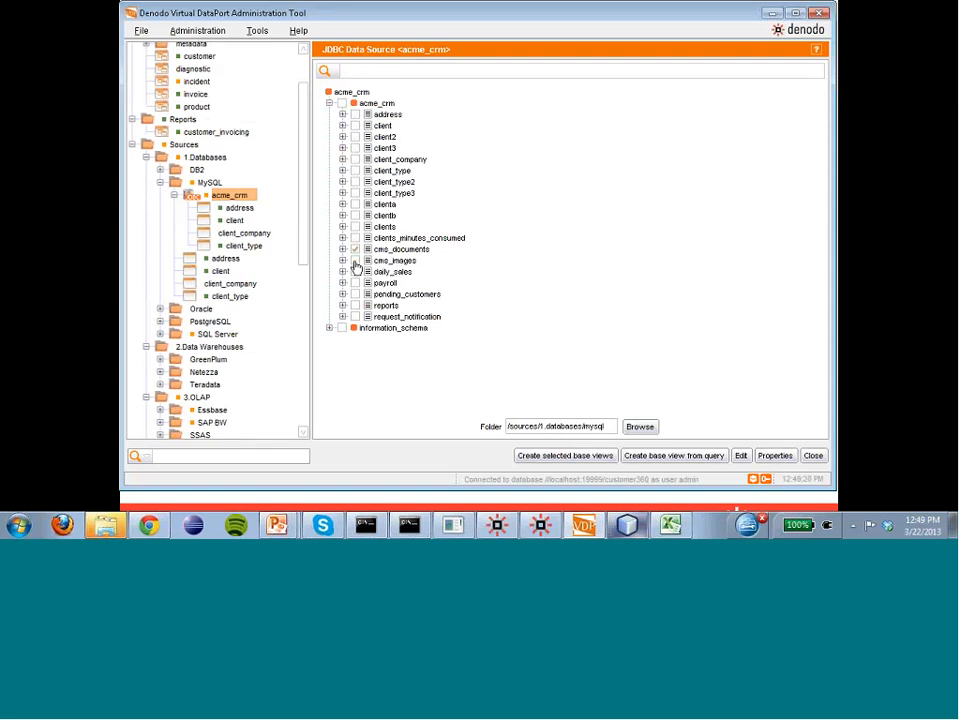
left_click(564, 456)
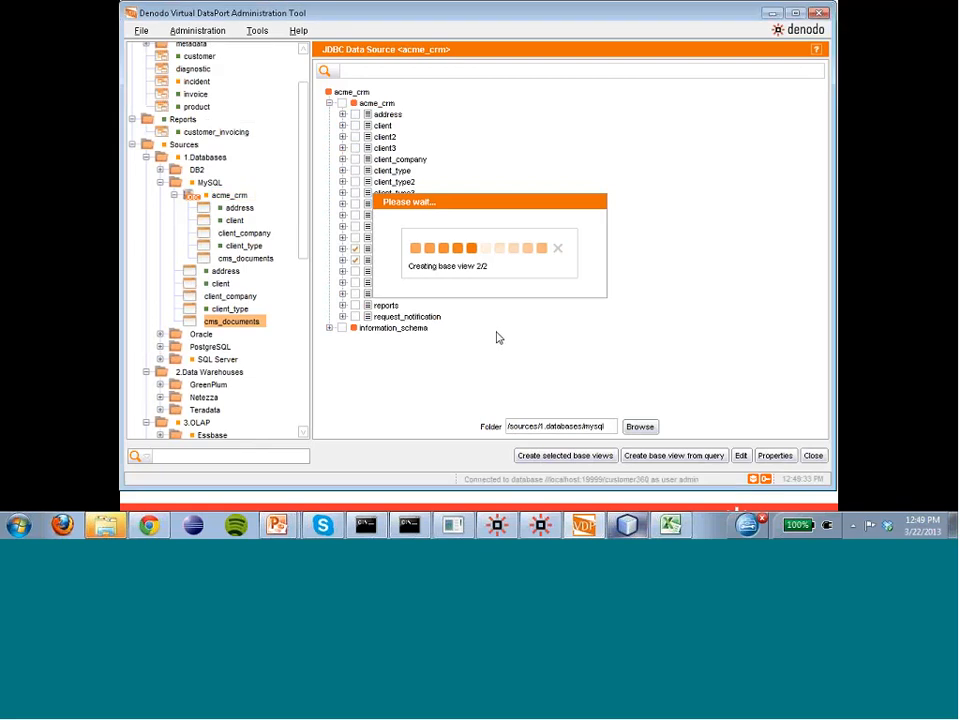
left_click(240, 272)
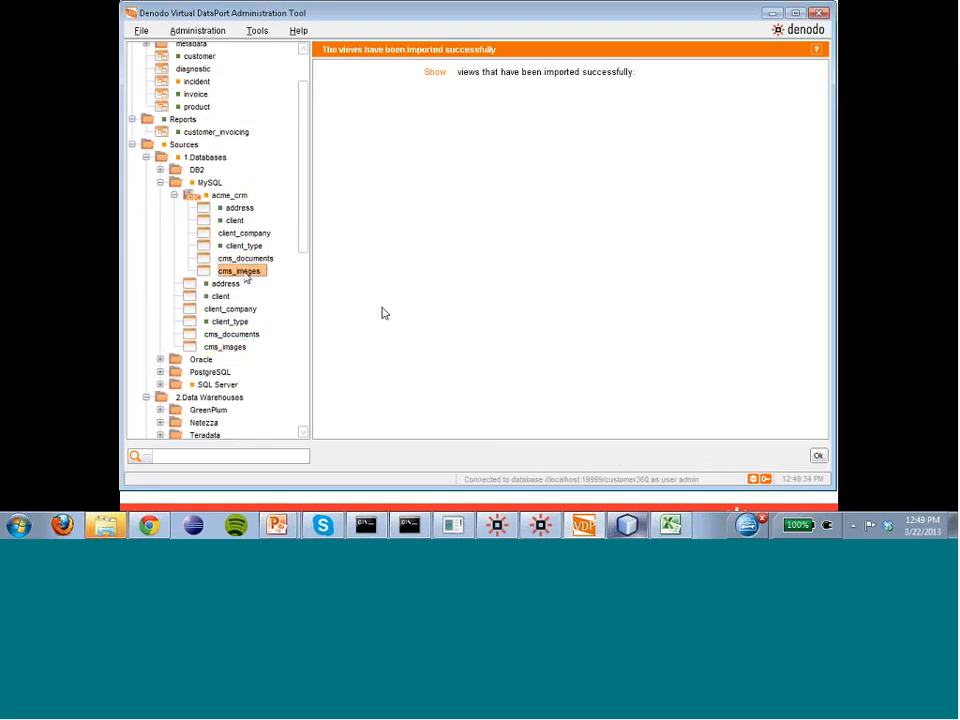
left_click(817, 456)
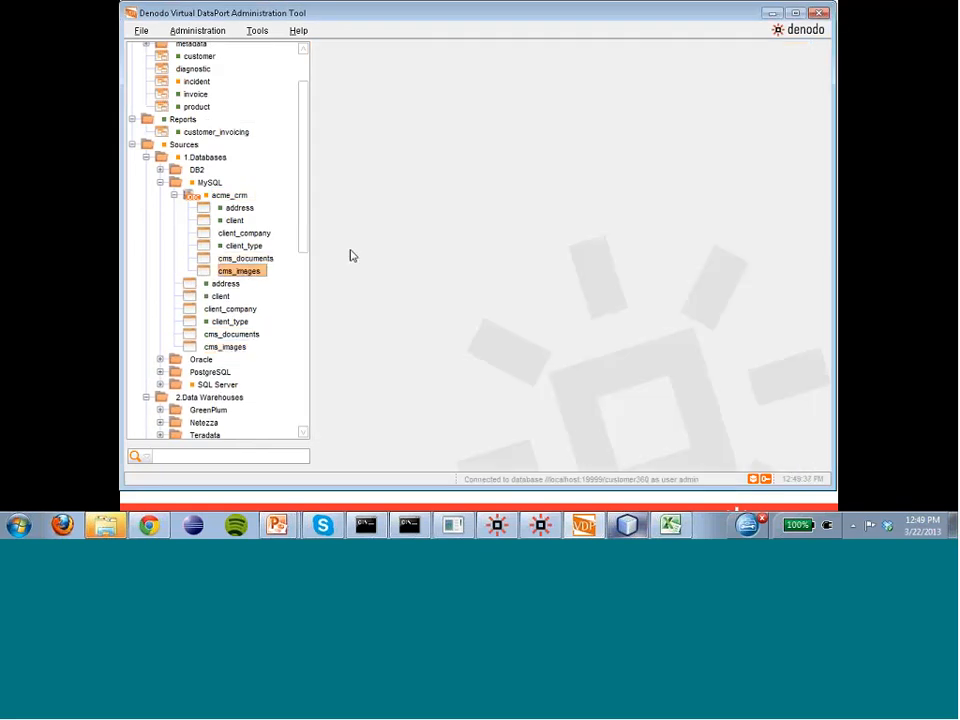
Open the client_type base view under the acme_crm data source to see its fields.
left_click_drag(305, 250, 313, 275)
double_click(248, 159)
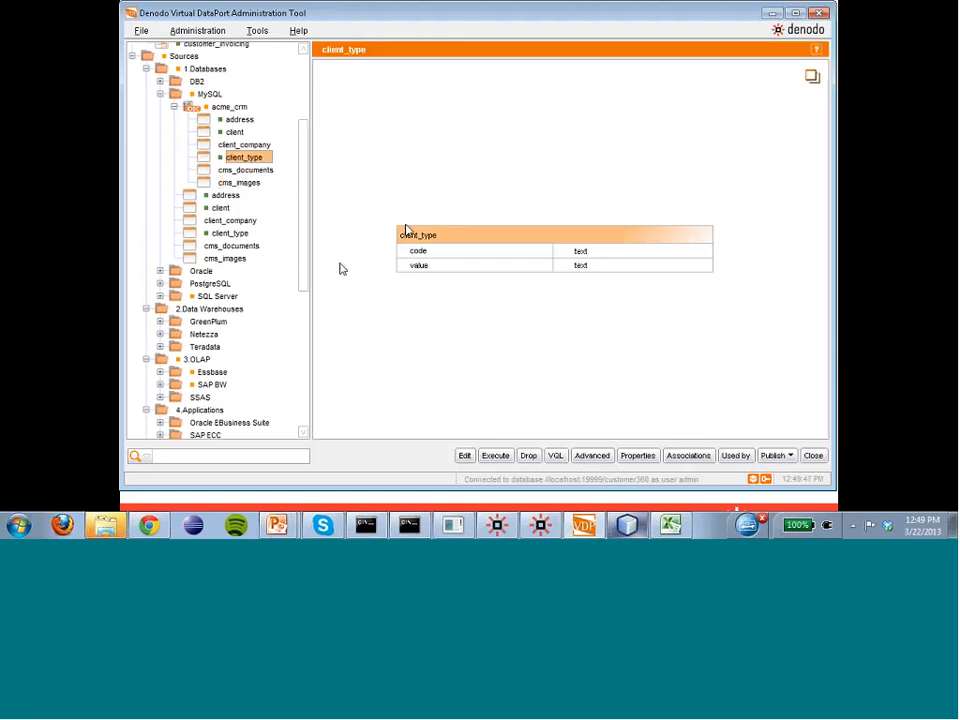
Switch to Chrome, examine the XML response of the getClientInvoicing REST service for CLIENT_ID C001, and return to the Denodo administration tool.
left_click_drag(304, 248, 298, 349)
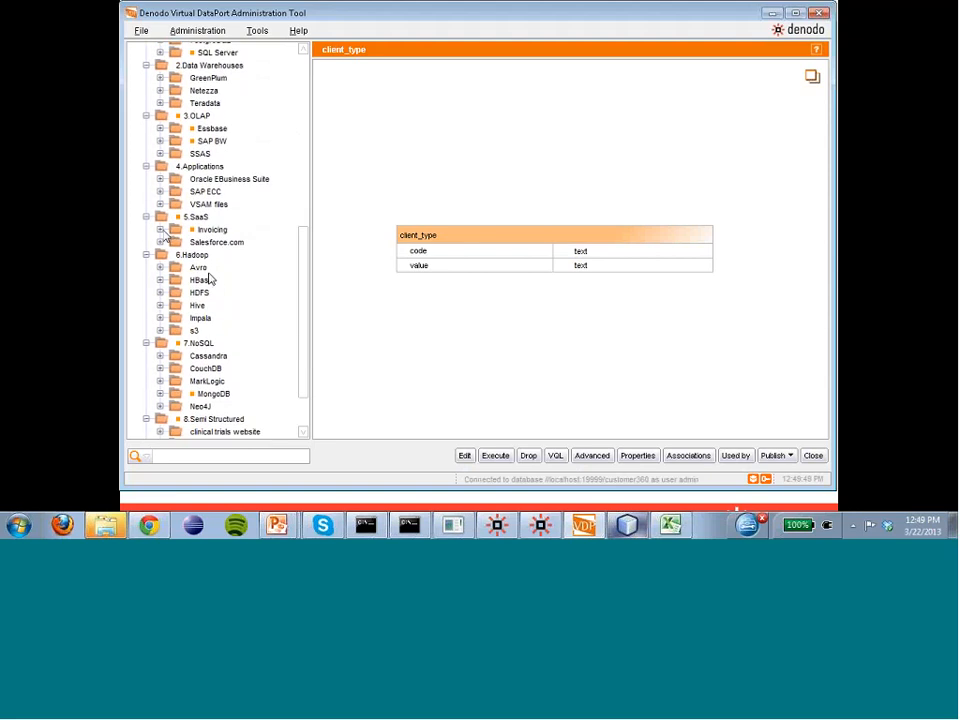
left_click(149, 525)
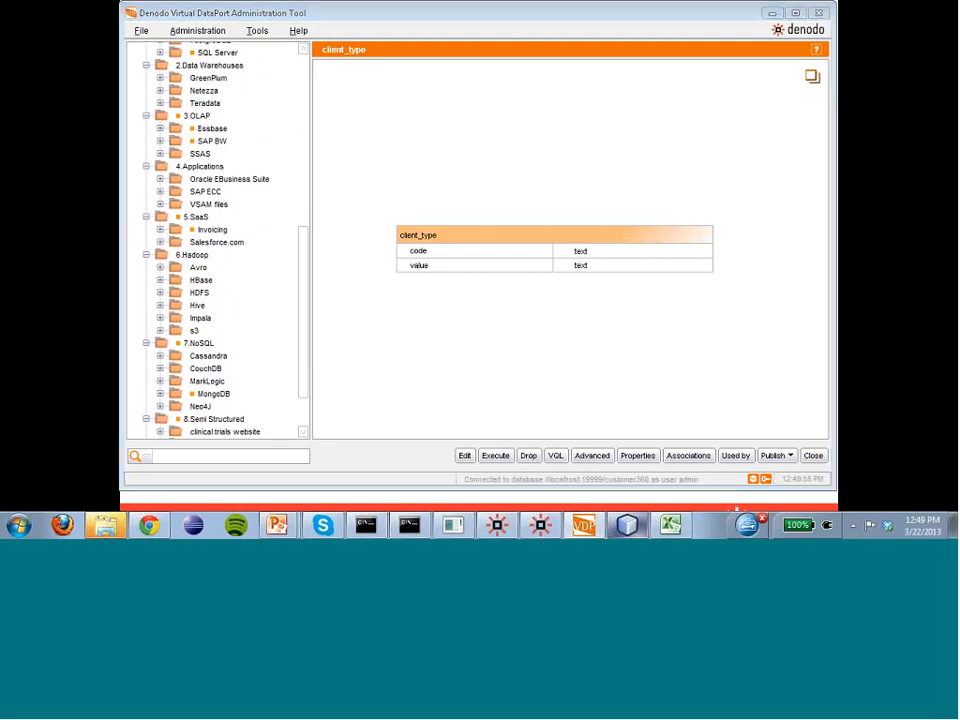
left_click(424, 69)
left_click_drag(531, 77, 490, 60)
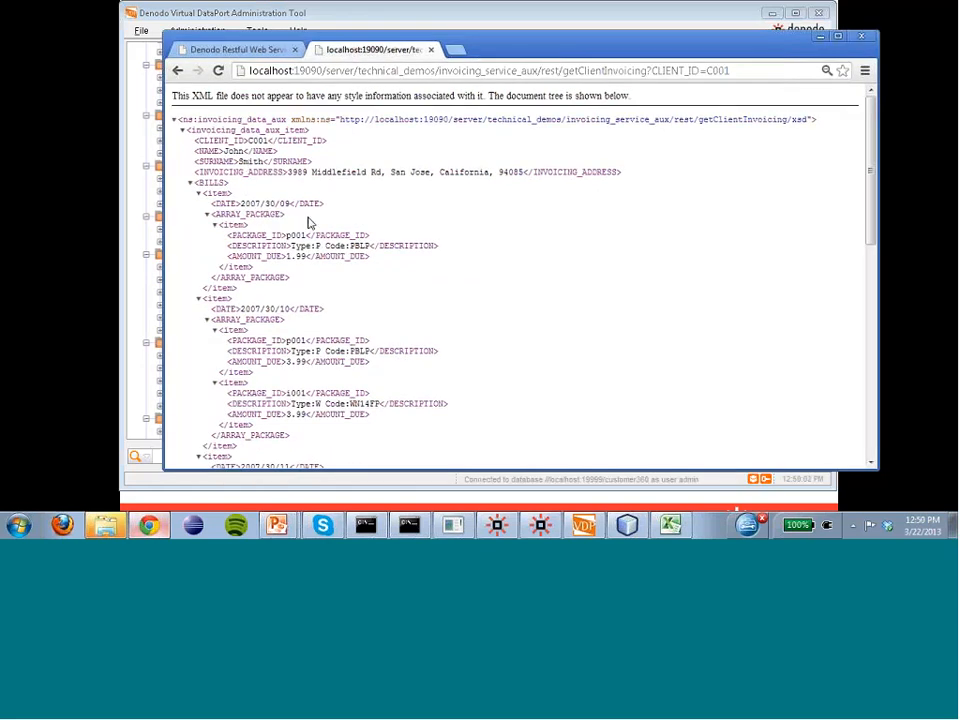
left_click(222, 15)
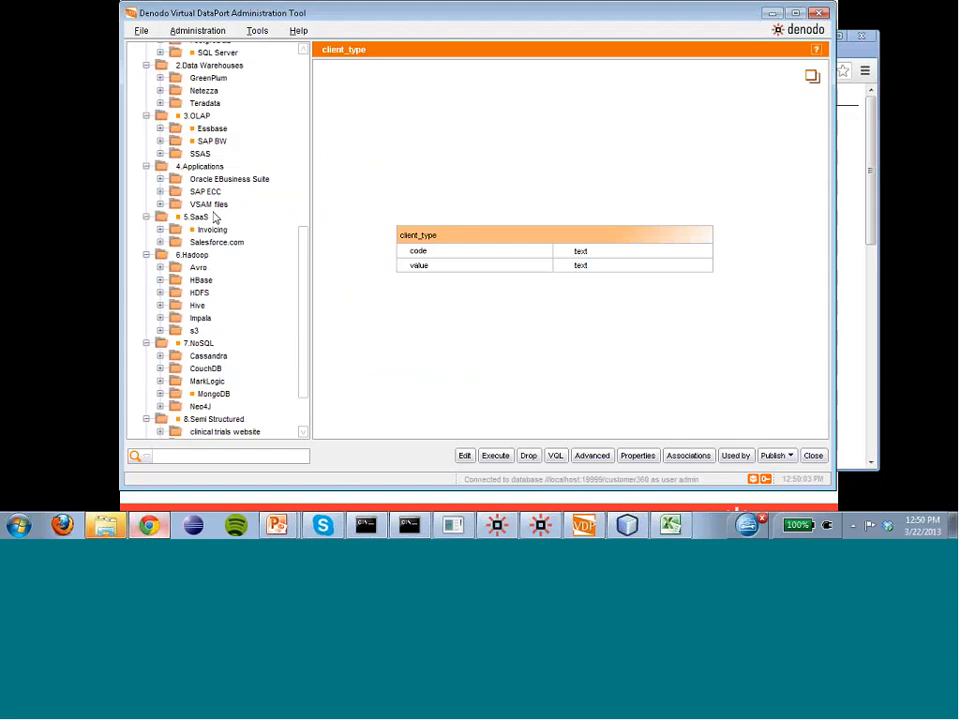
Open the amazon_ec2_invoicing base view in the SaaS Invoicing folder and expand its nested fields down to the array_package items.
double_click(212, 229)
left_click(250, 255)
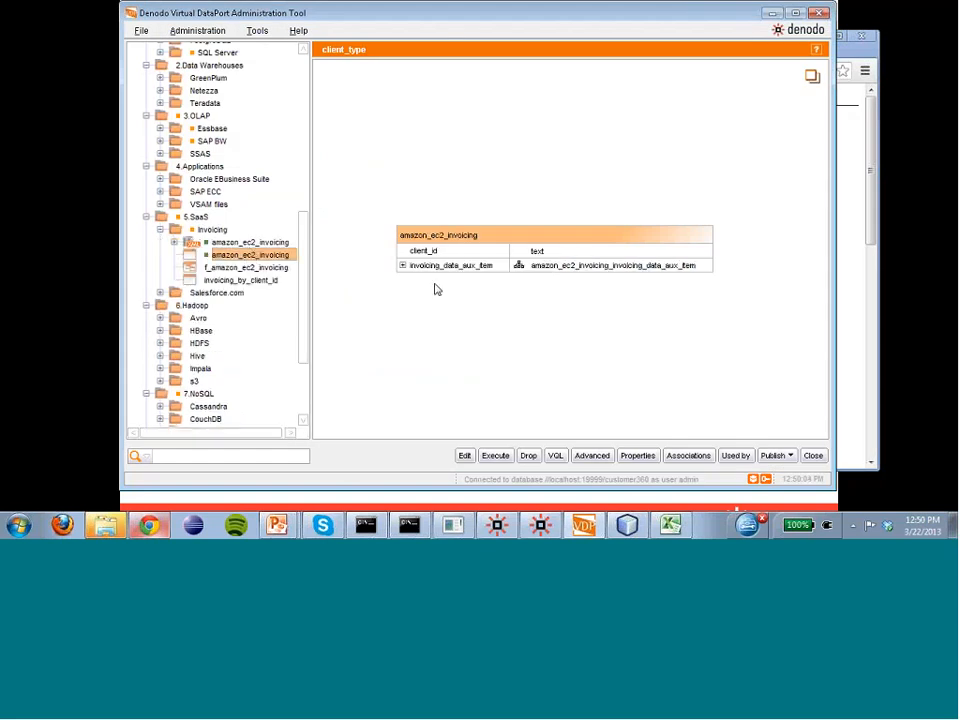
left_click(401, 264)
left_click(413, 300)
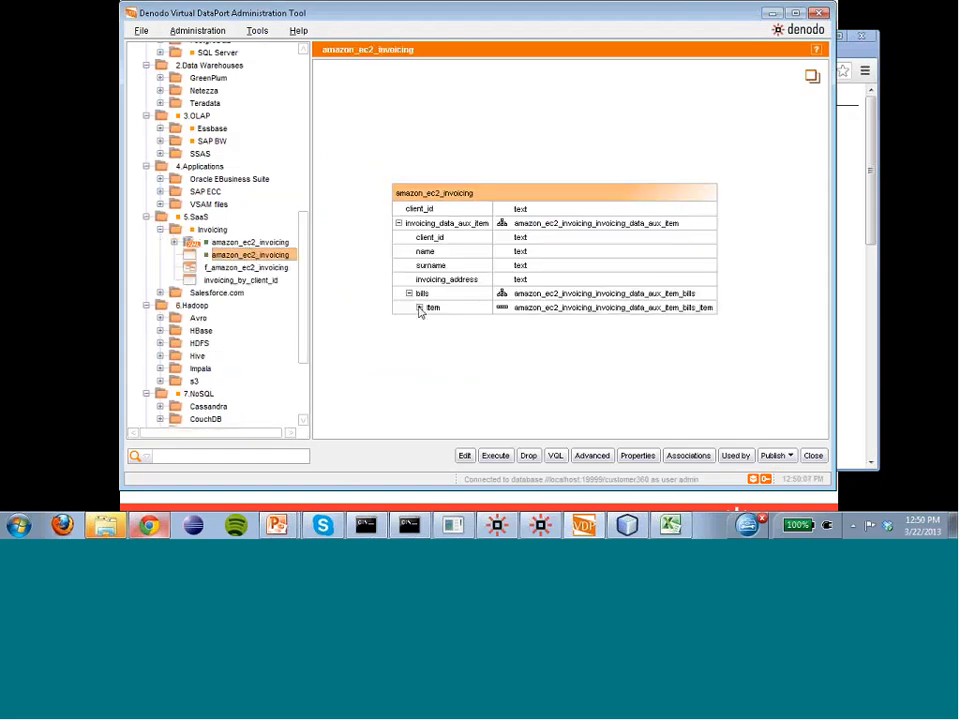
left_click(422, 314)
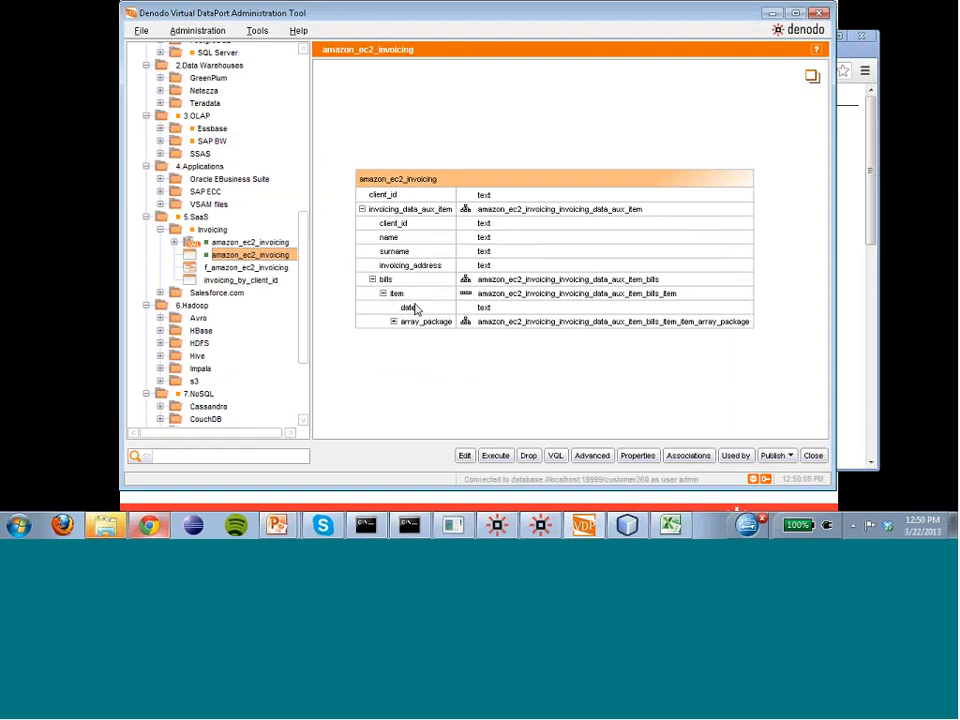
left_click(393, 321)
left_click(395, 328)
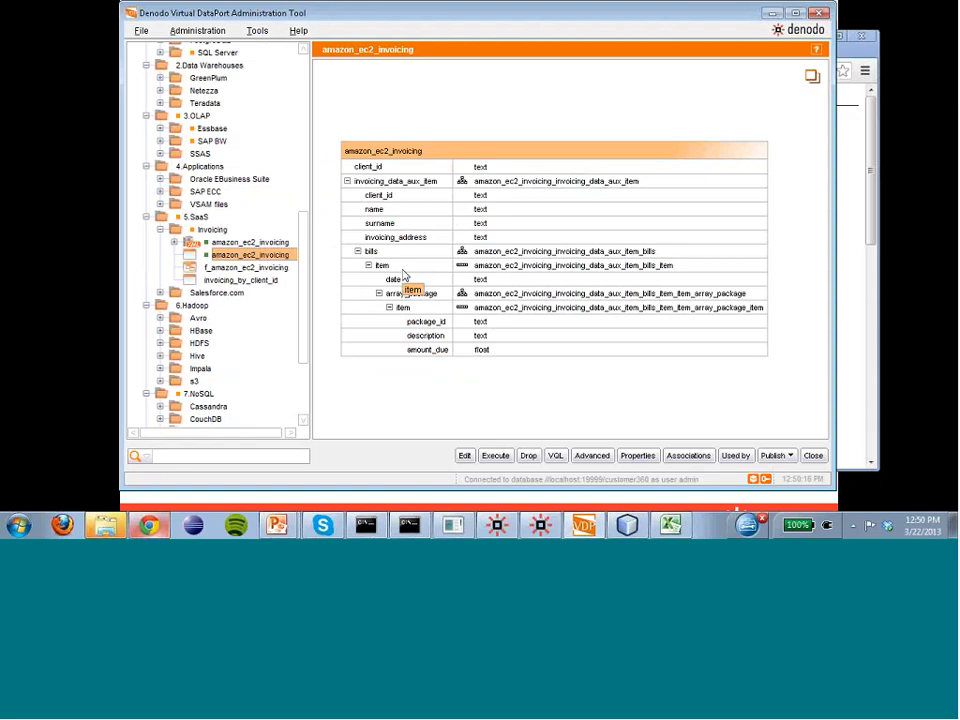
Execute amazon_ec2_invoicing for client_id 'C001', inspecting the nested invoicing_data_aux_item record, and open the f_amazon_ec2_invoicing view.
left_click(495, 455)
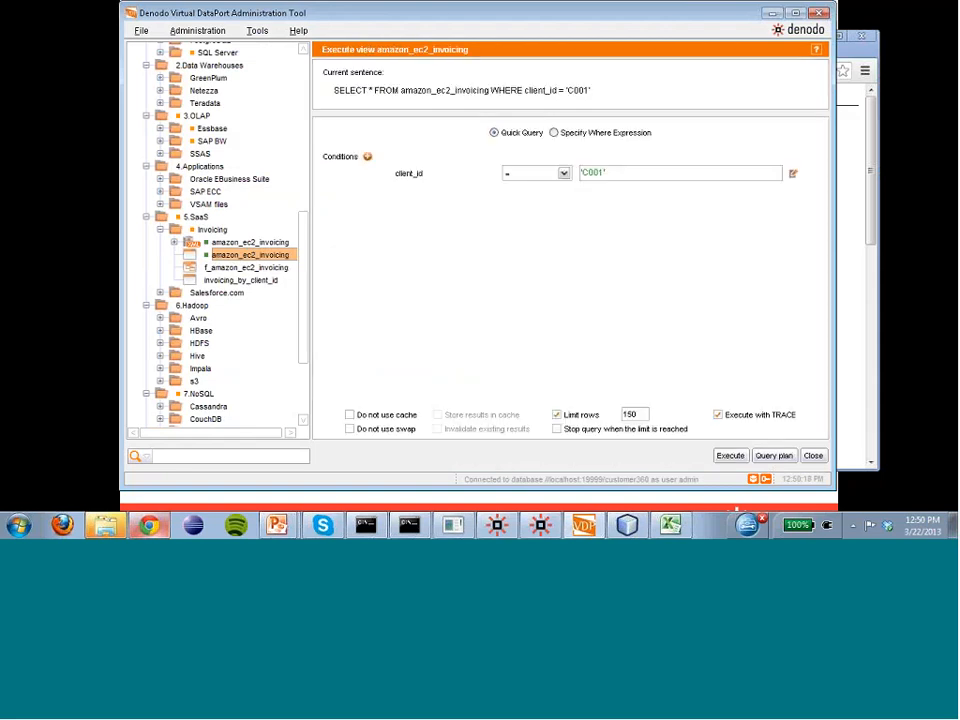
left_click(730, 456)
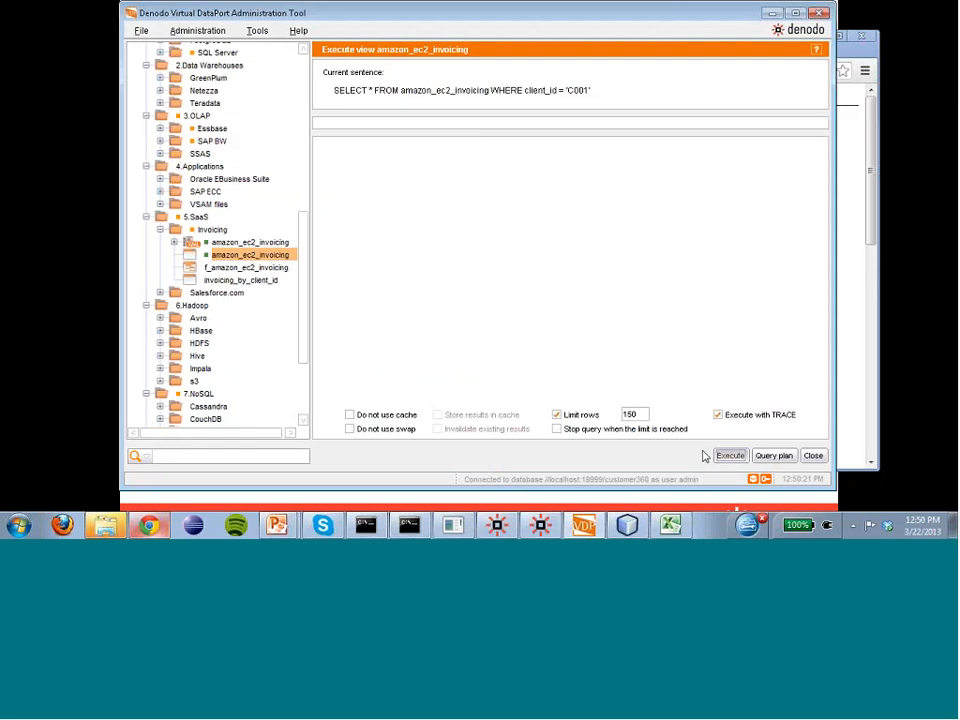
left_click(605, 163)
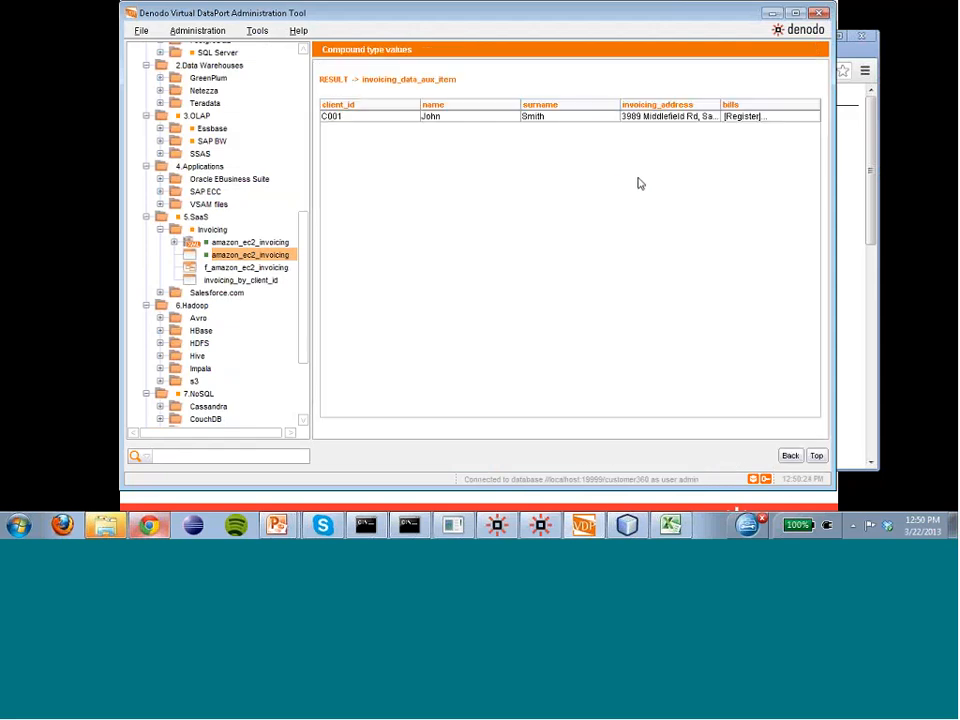
left_click(792, 456)
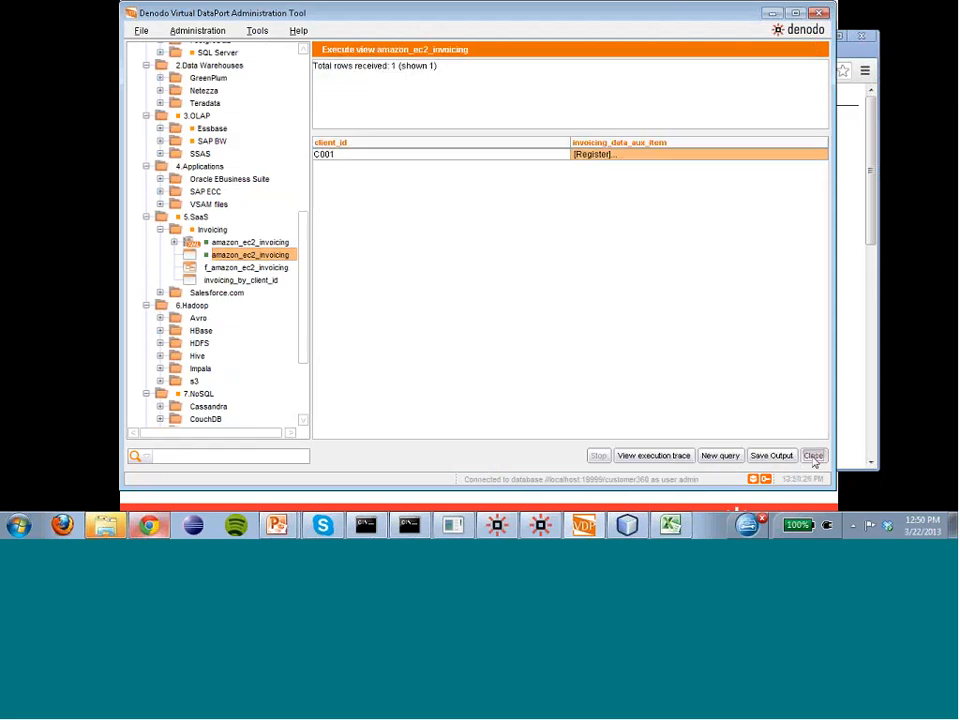
left_click(813, 455)
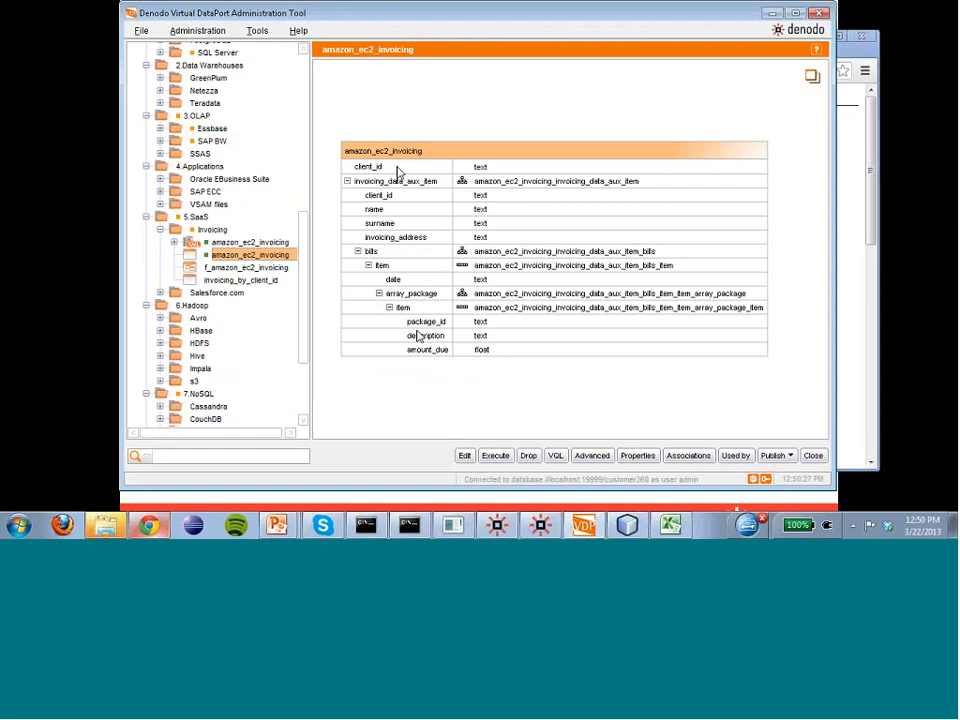
left_click(250, 267)
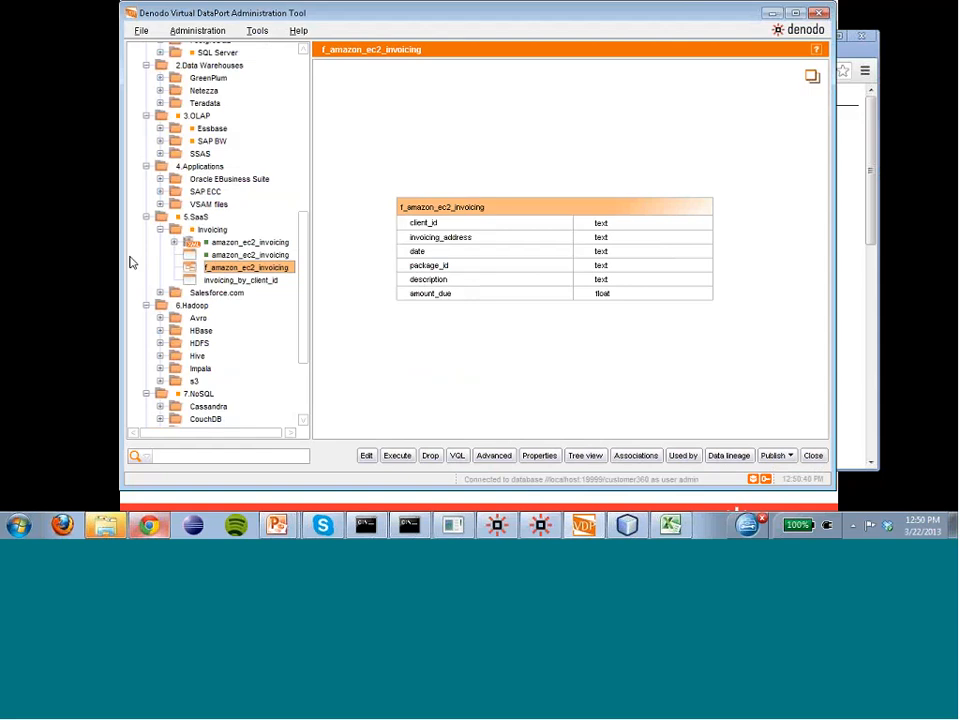
Open the logs view in the MongoDB folder under NoSQL and expand its logs array field.
scroll(230, 270, "down", 2)
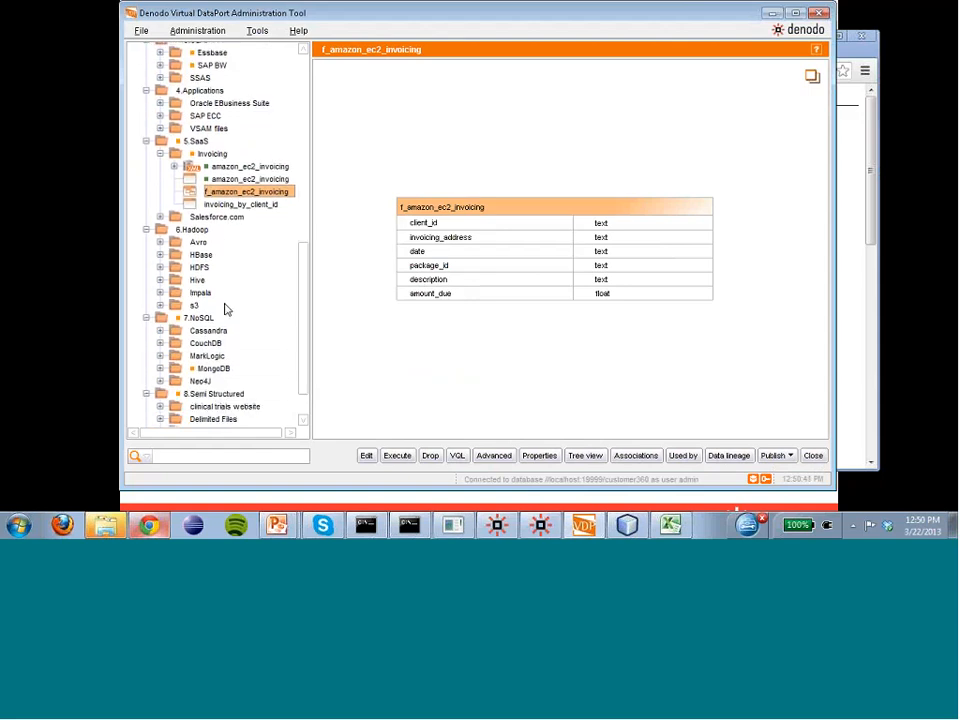
scroll(225, 280, "down", 1)
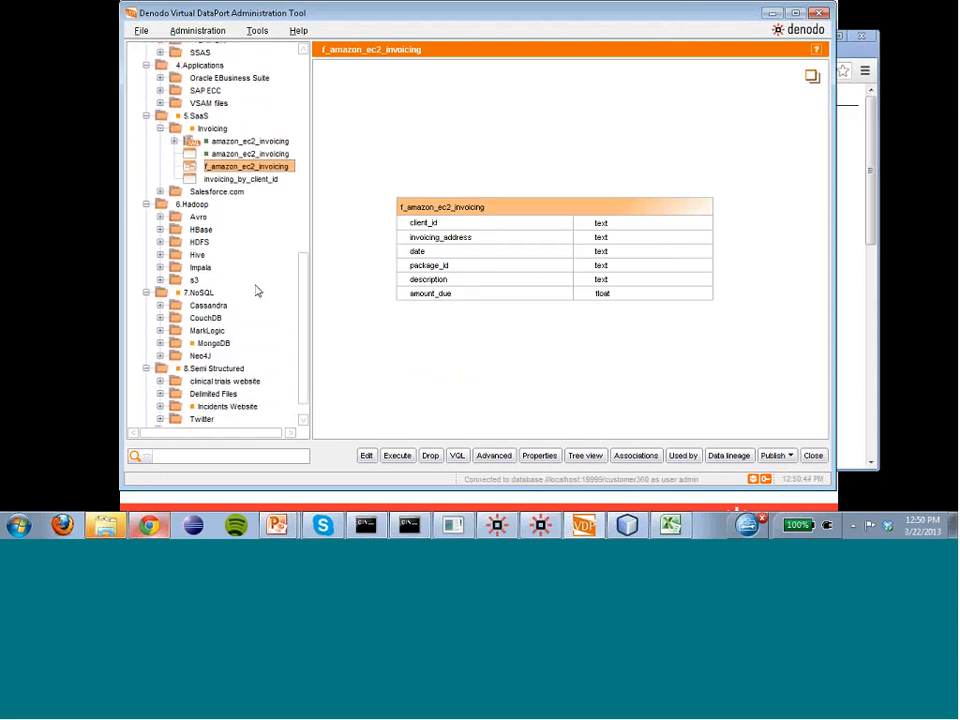
double_click(214, 343)
left_click(218, 381)
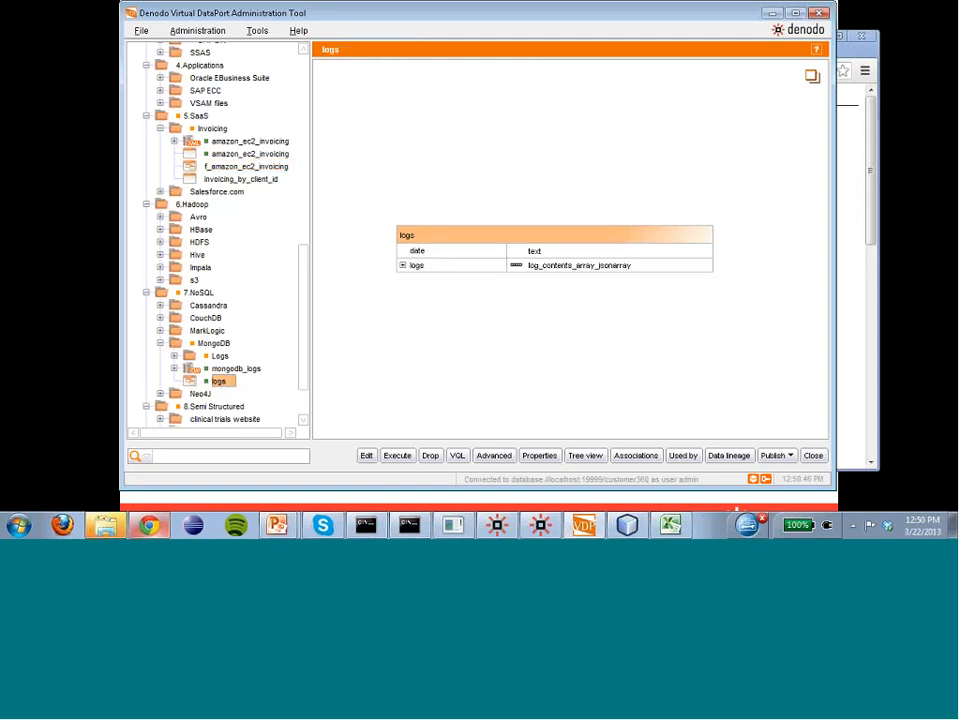
left_click(402, 265)
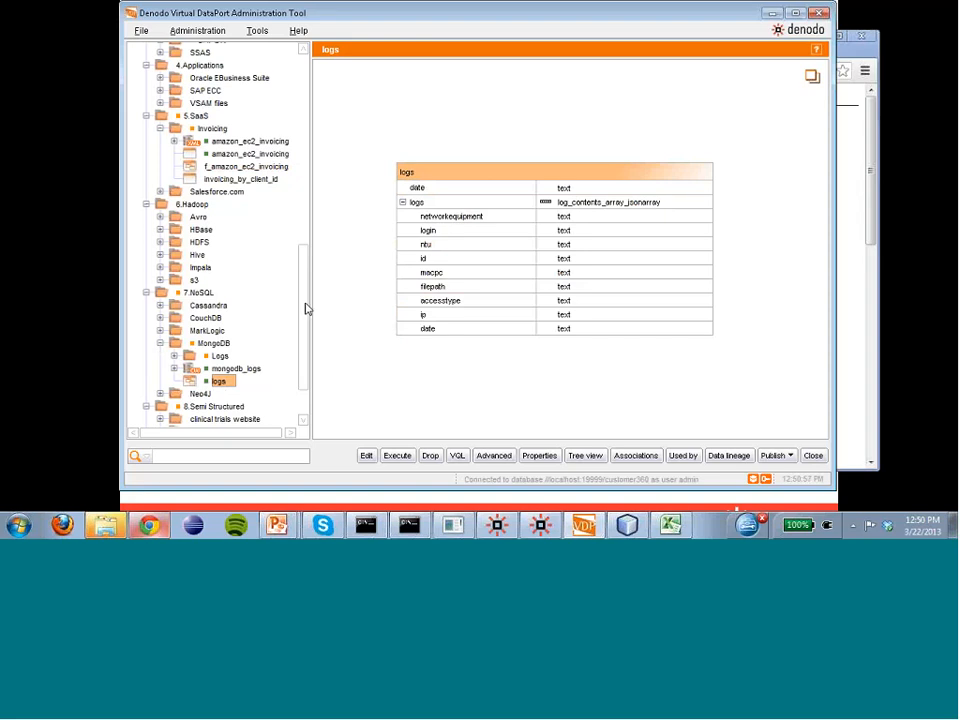
Open the clinicaltrials_gov base view in the clinical trials website folder and execute it with search_term 'cancer'.
left_click_drag(306, 306, 310, 354)
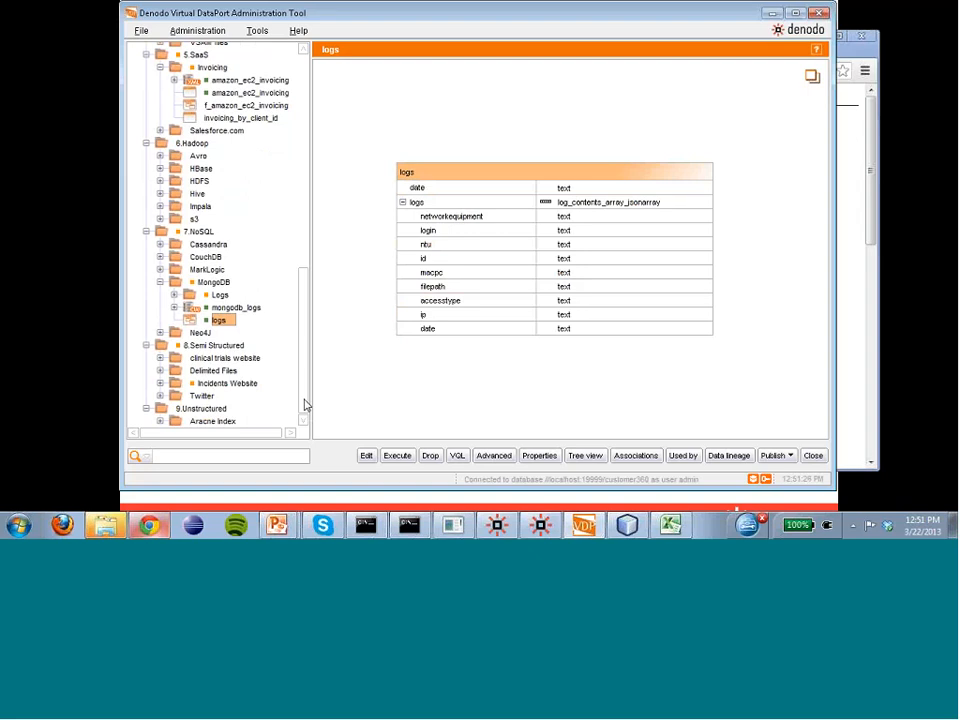
left_click(160, 358)
left_click(228, 384)
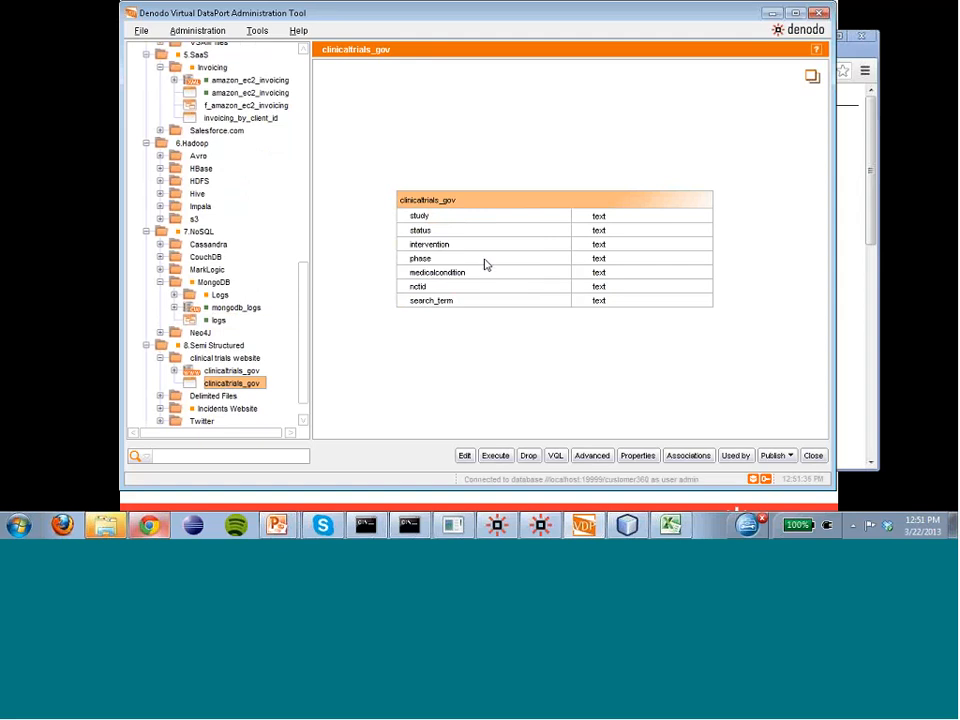
left_click(496, 456)
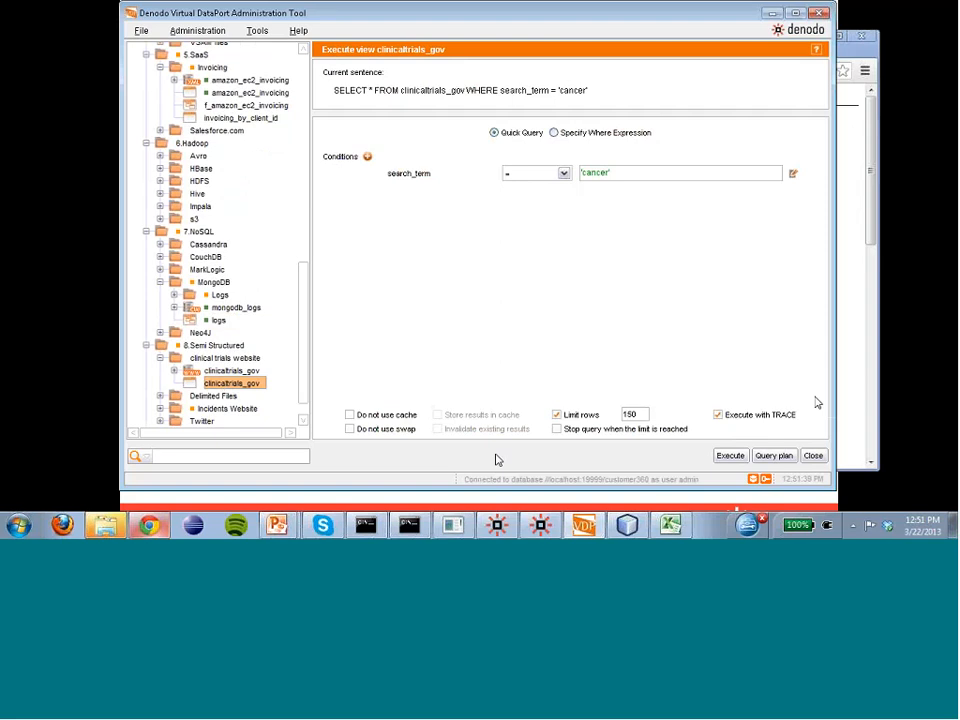
left_click(731, 456)
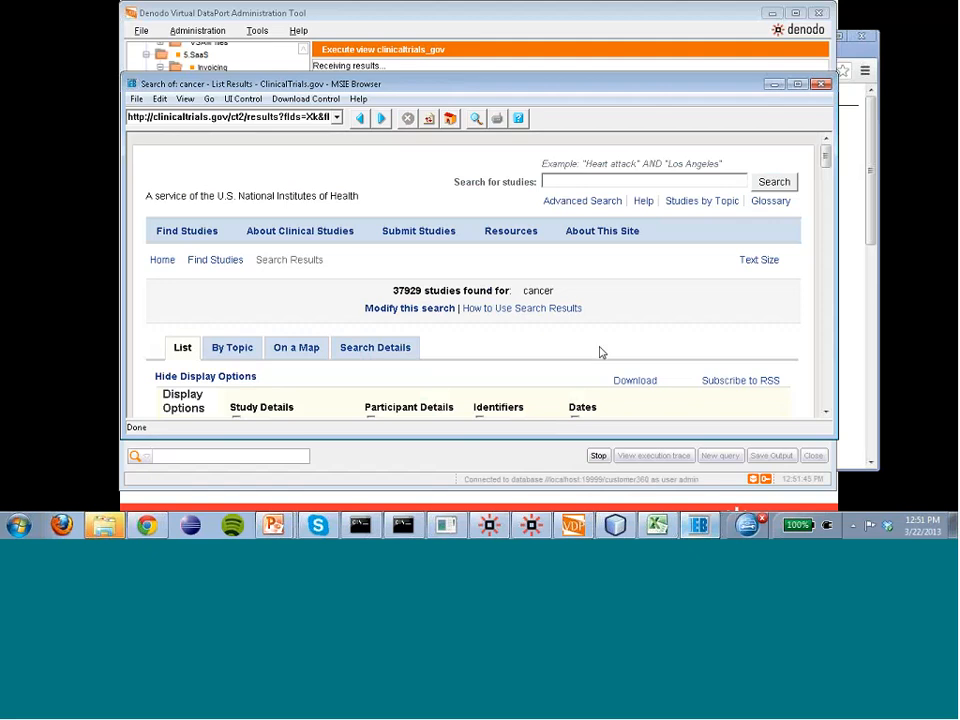
Compare the ClinicalTrials.gov search results for cancer with the rows returned by the clinicaltrials_gov view, and put the browser window away.
scroll(823, 186, "down", 3)
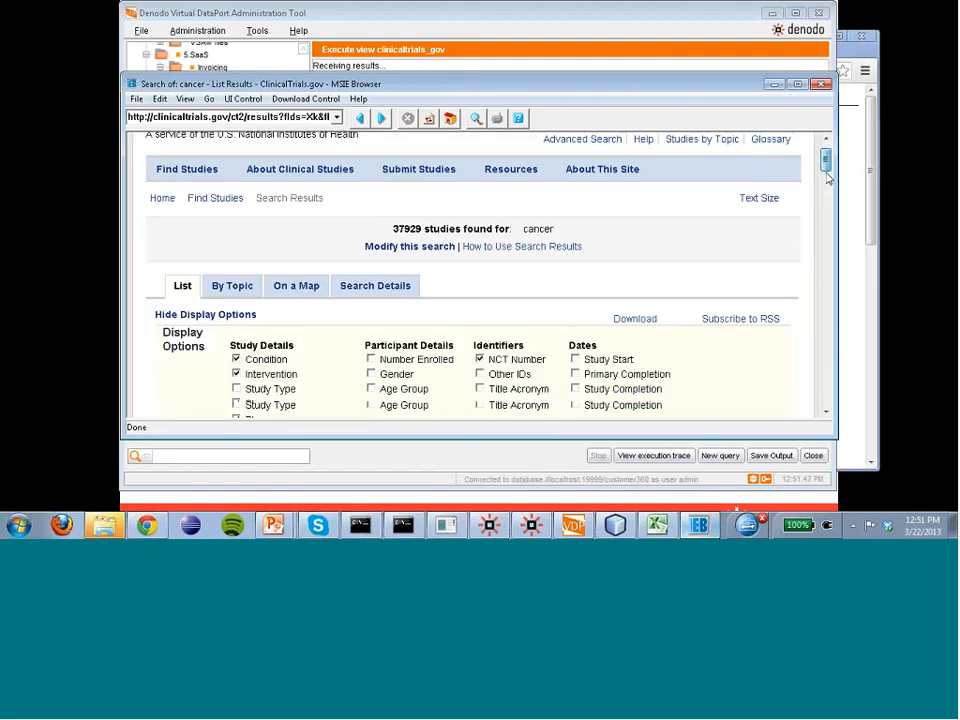
scroll(823, 186, "down", 10)
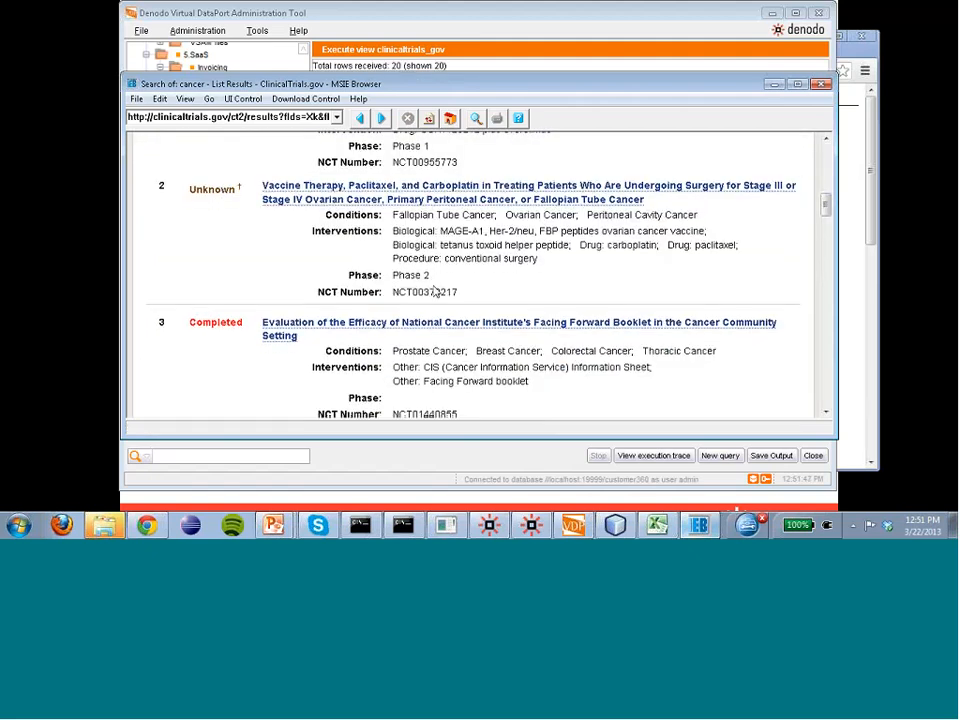
left_click(606, 32)
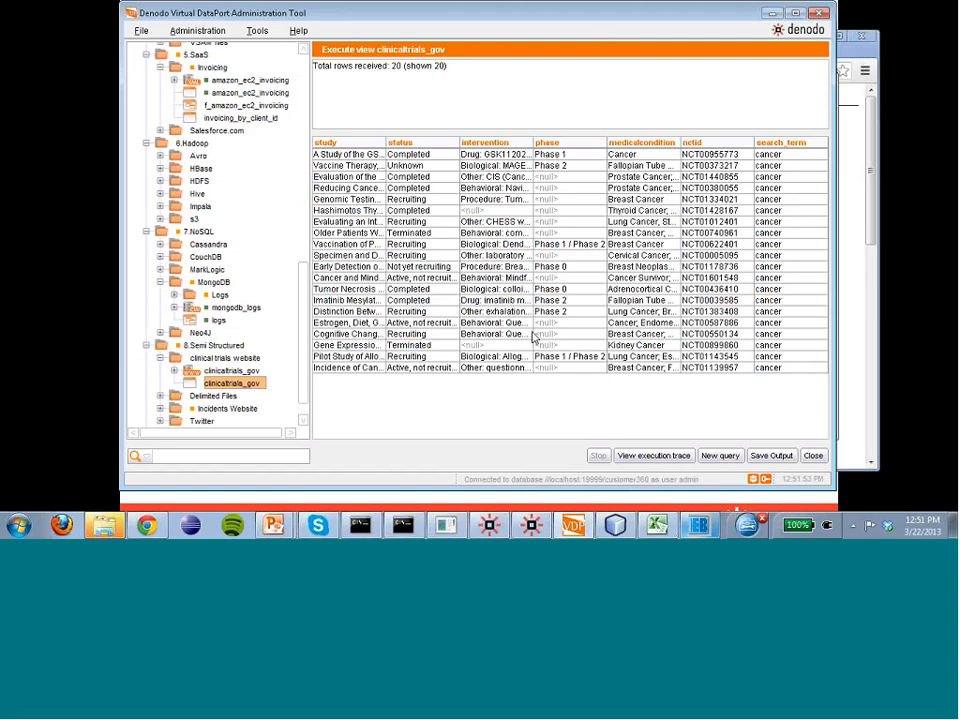
left_click(699, 526)
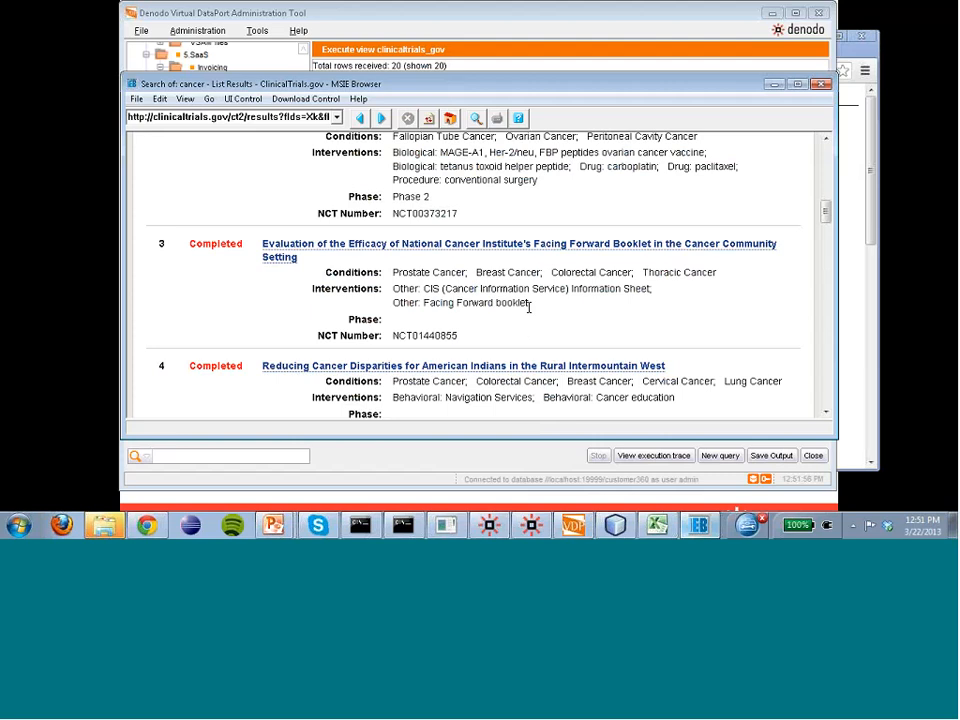
scroll(527, 306, "up", 3)
scroll(545, 306, "up", 8)
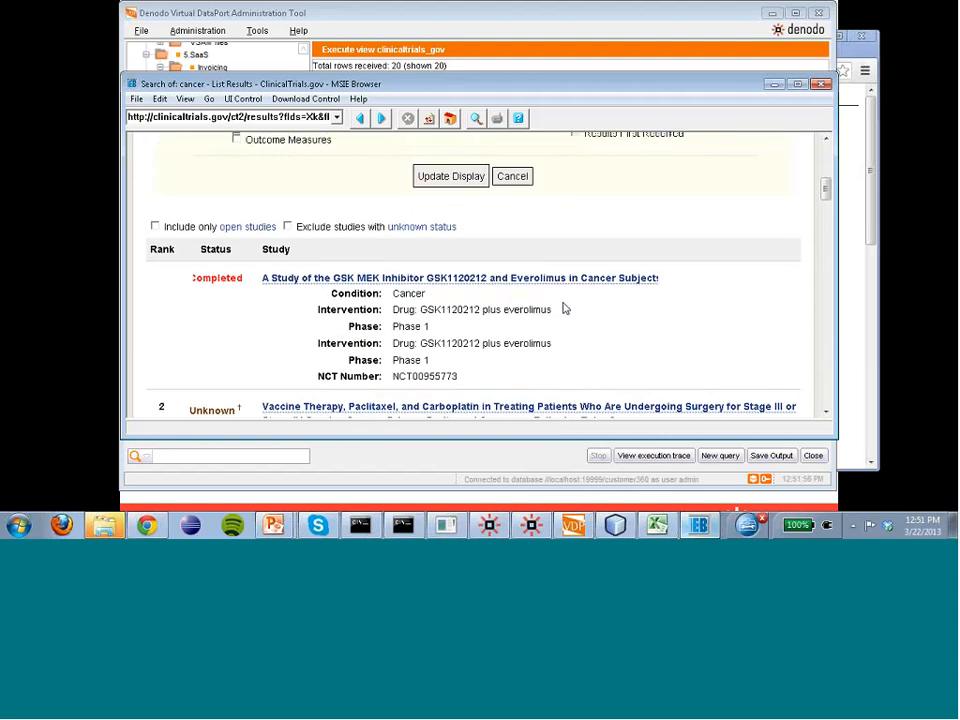
scroll(355, 243, "up", 2)
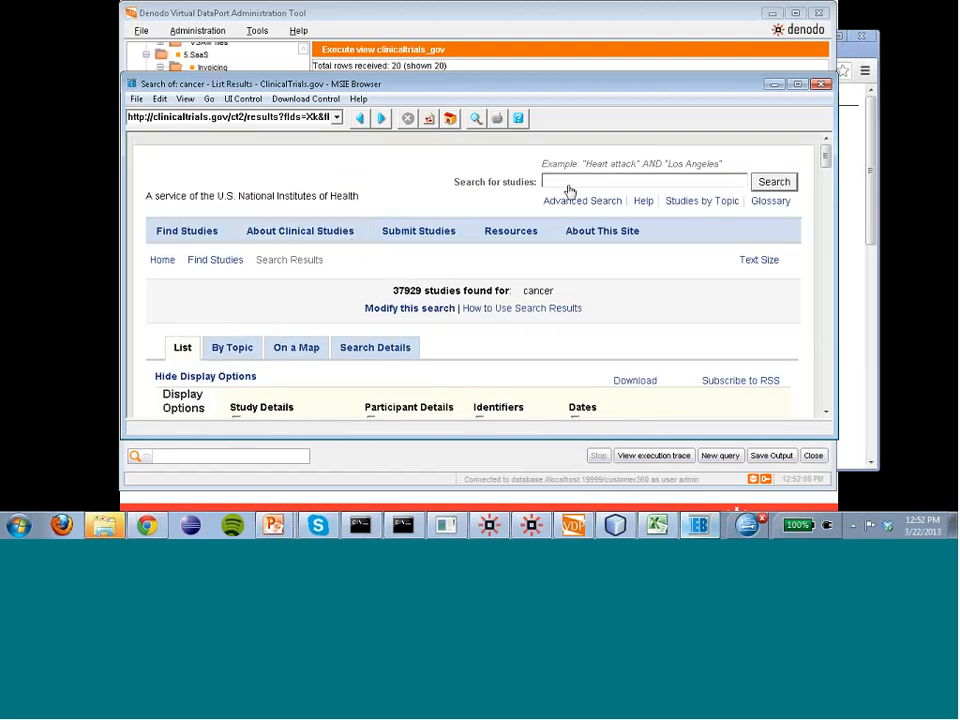
left_click(775, 85)
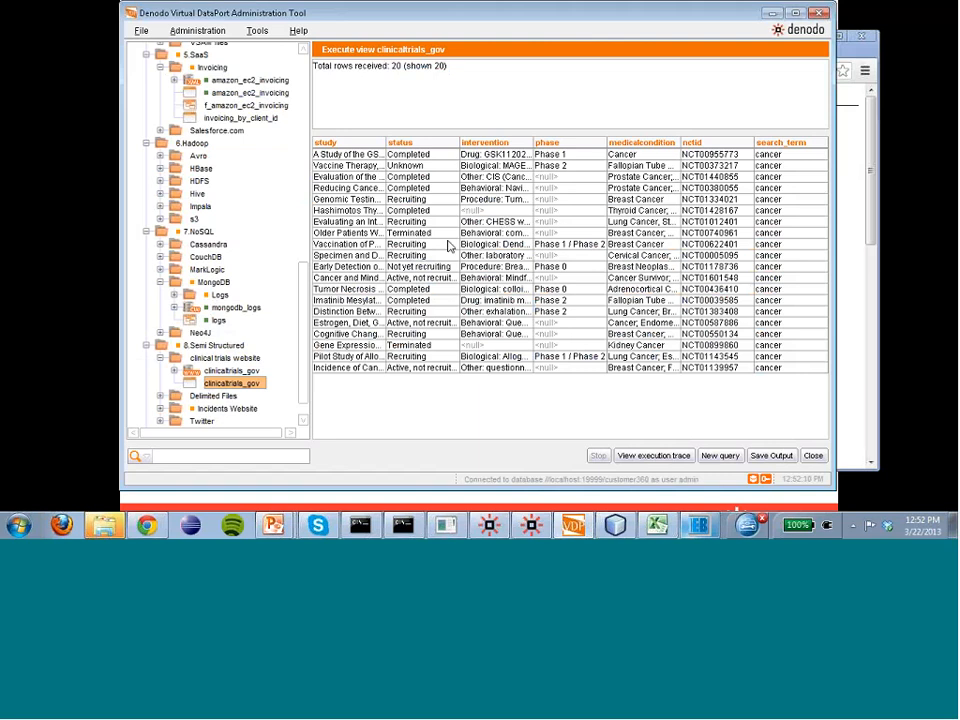
Look over the source folders, from the Aracne Index folder under Unstructured back up to the MySQL base views.
scroll(290, 345, "down", 1)
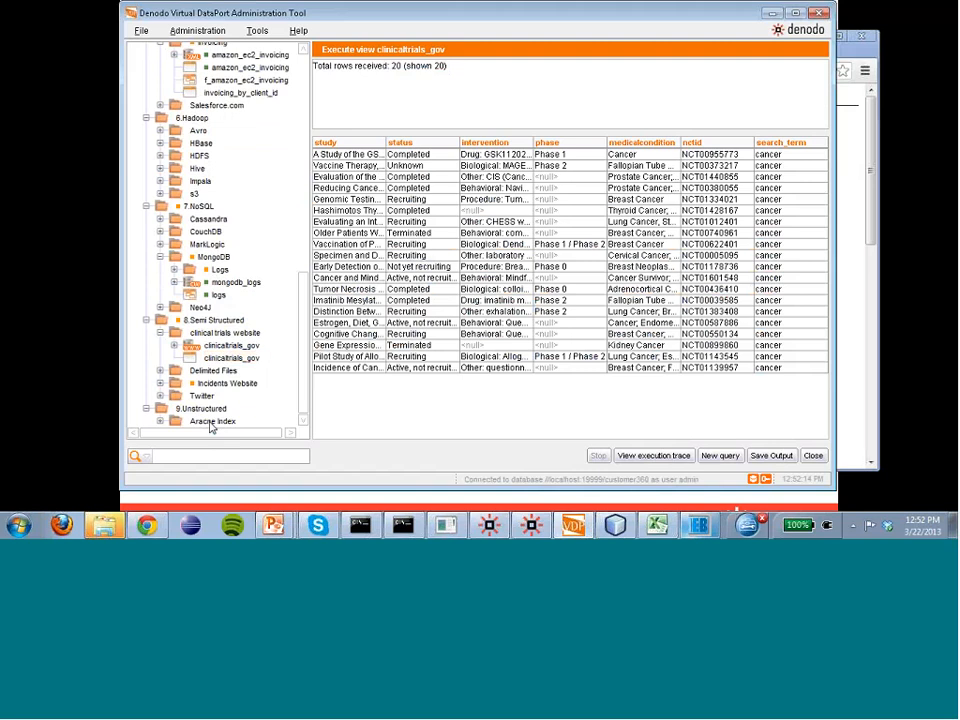
left_click(212, 421)
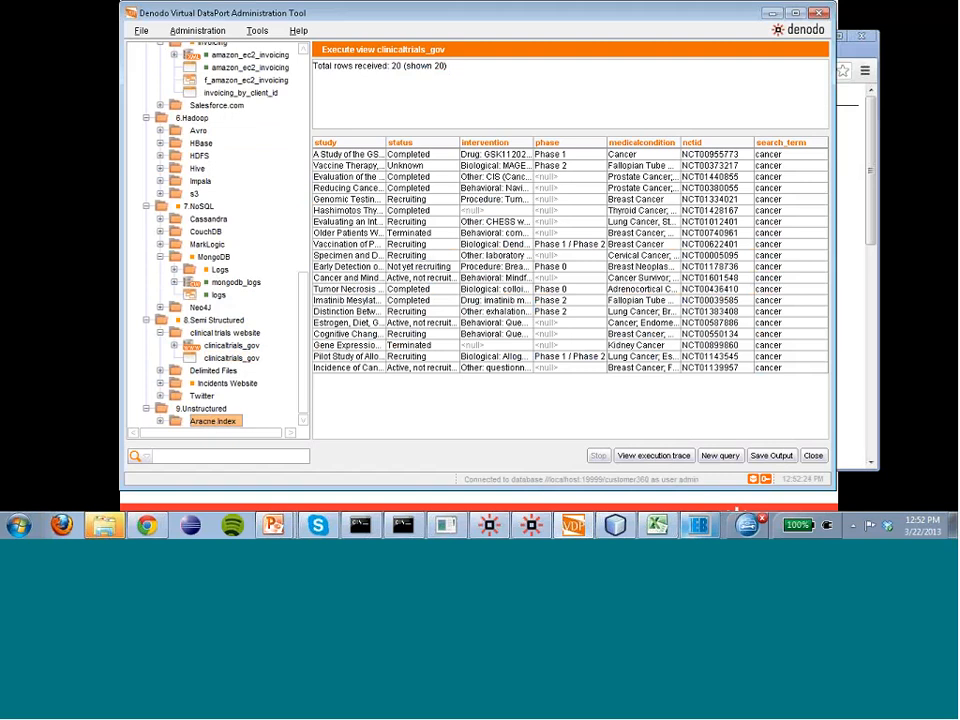
scroll(307, 272, "up", 5)
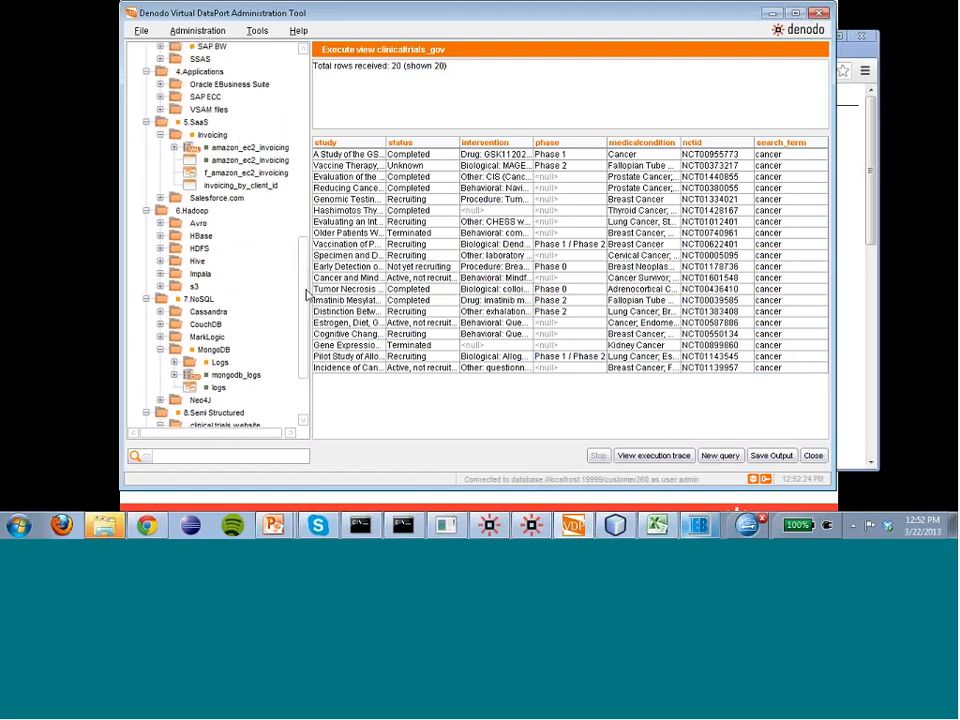
left_click_drag(305, 268, 309, 164)
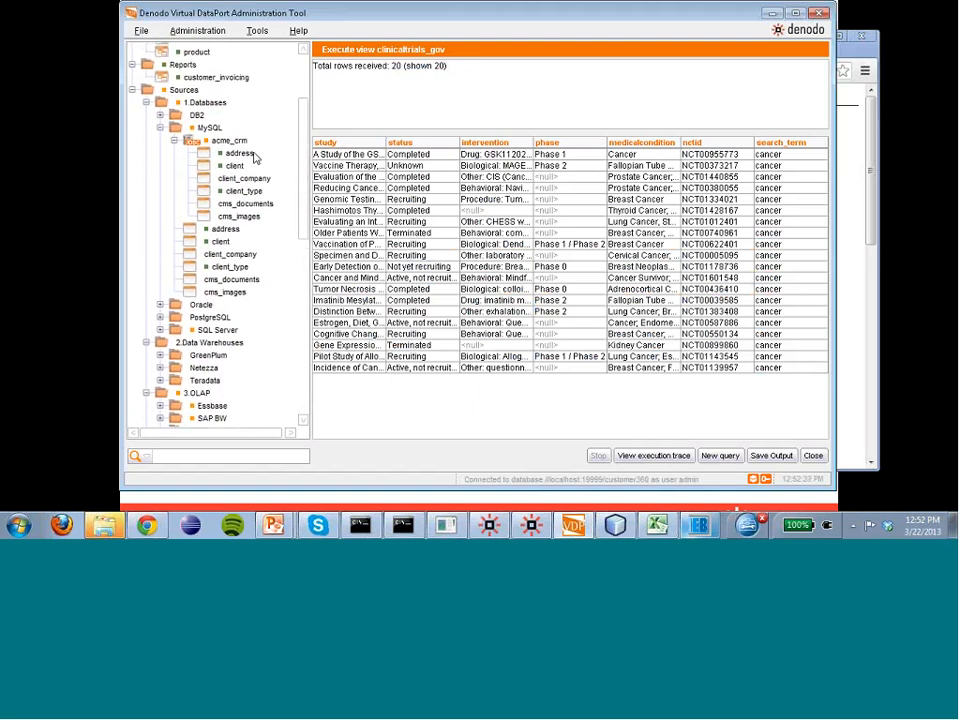
scroll(228, 214, "down", 1)
scroll(242, 276, "down", 3)
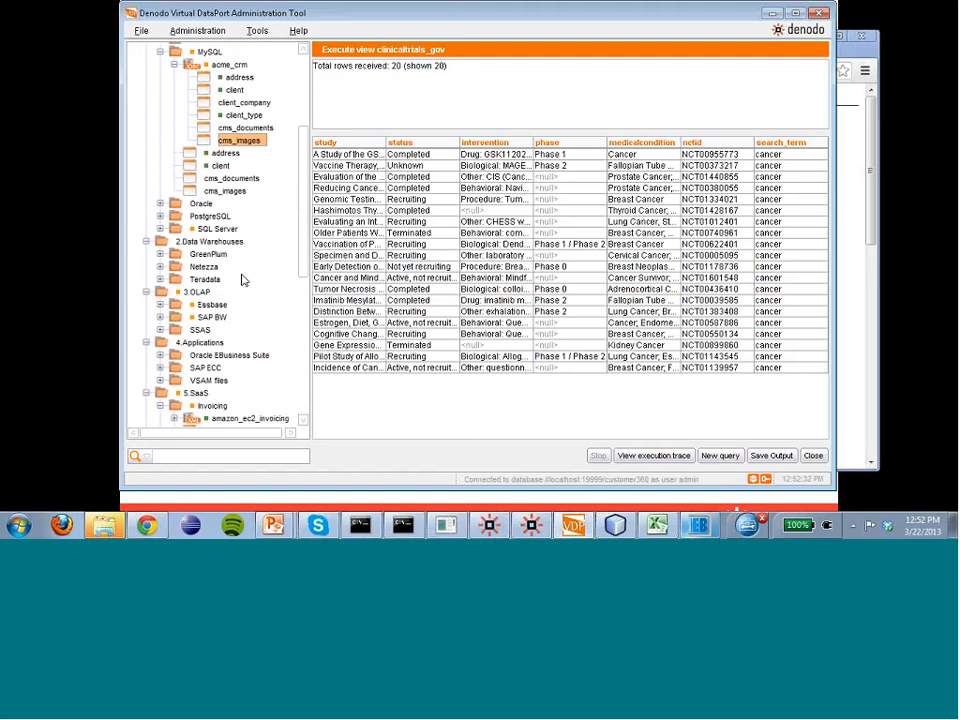
scroll(267, 343, "up", 4)
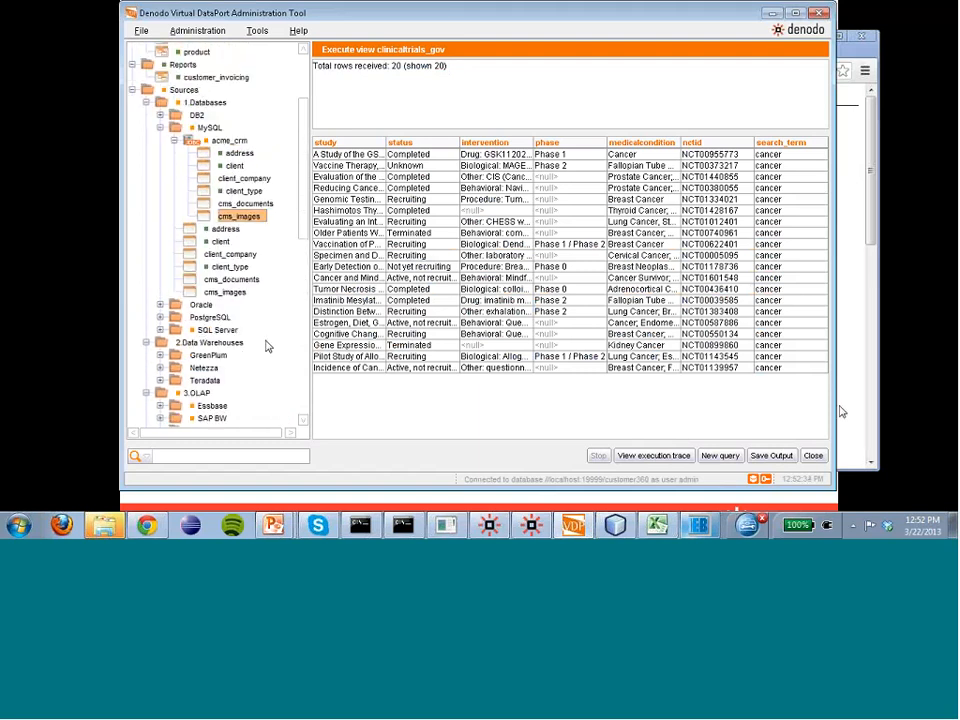
Close the clinicaltrials_gov execution results and view the kinds of new elements that can be created in the Canonical Models folder.
left_click(814, 457)
scroll(305, 113, "up", 5)
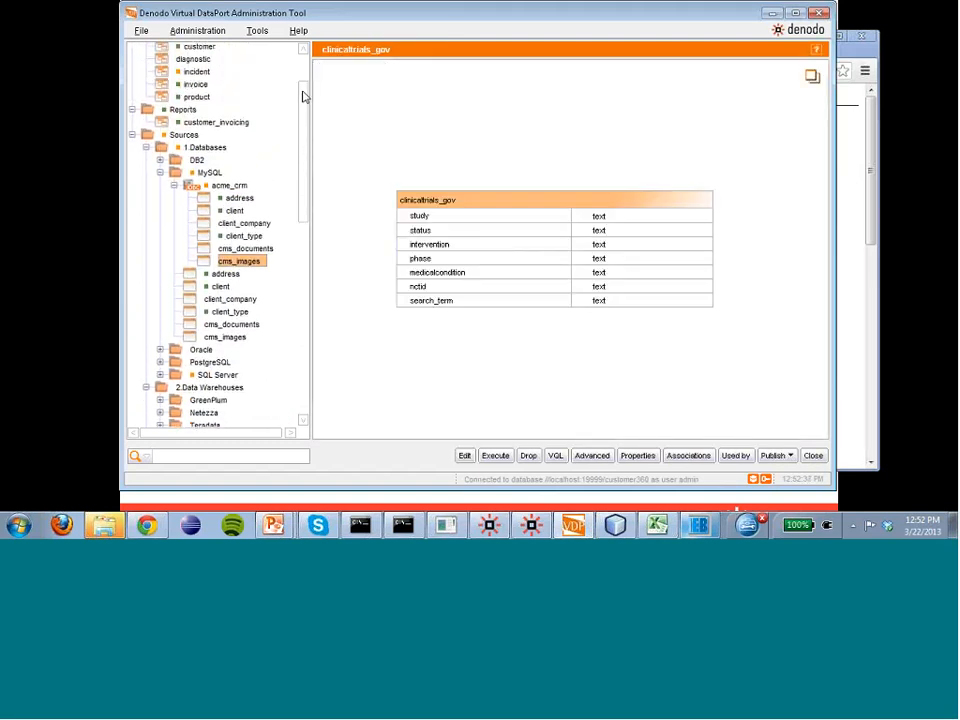
right_click(206, 75)
mouse_move(242, 83)
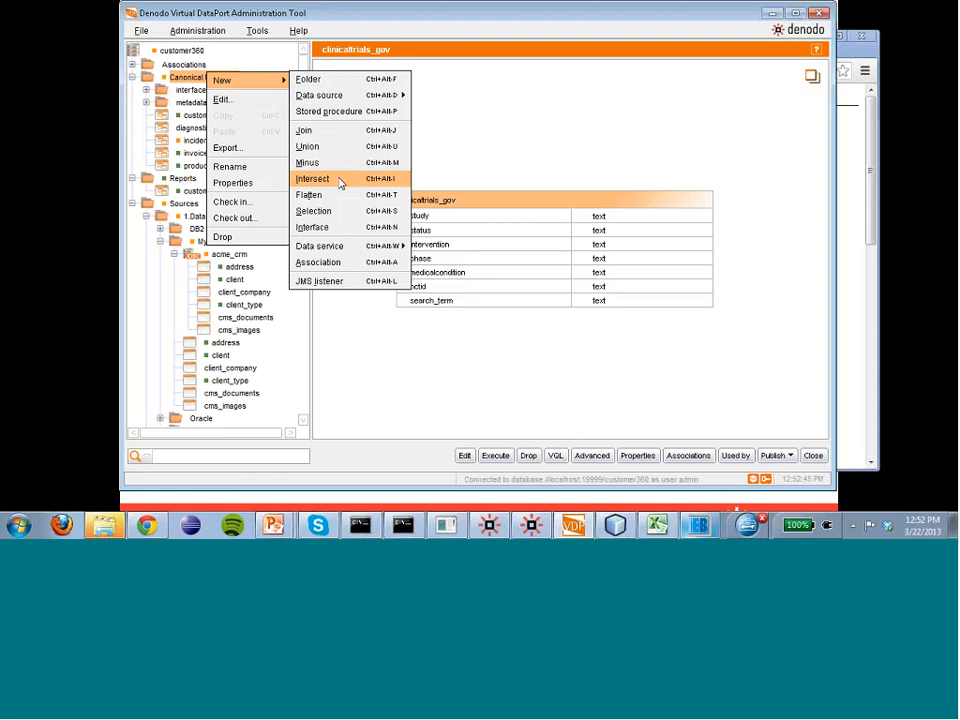
left_click(476, 157)
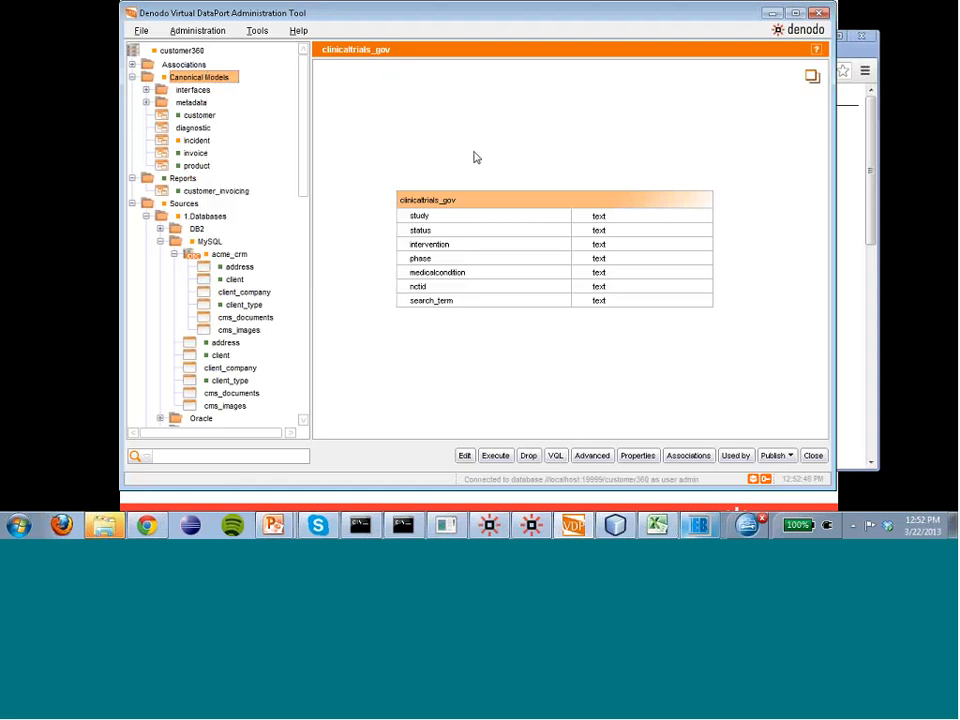
Open the customer view in Canonical Models for editing and move the address and company tables up and closer to client.
right_click(202, 117)
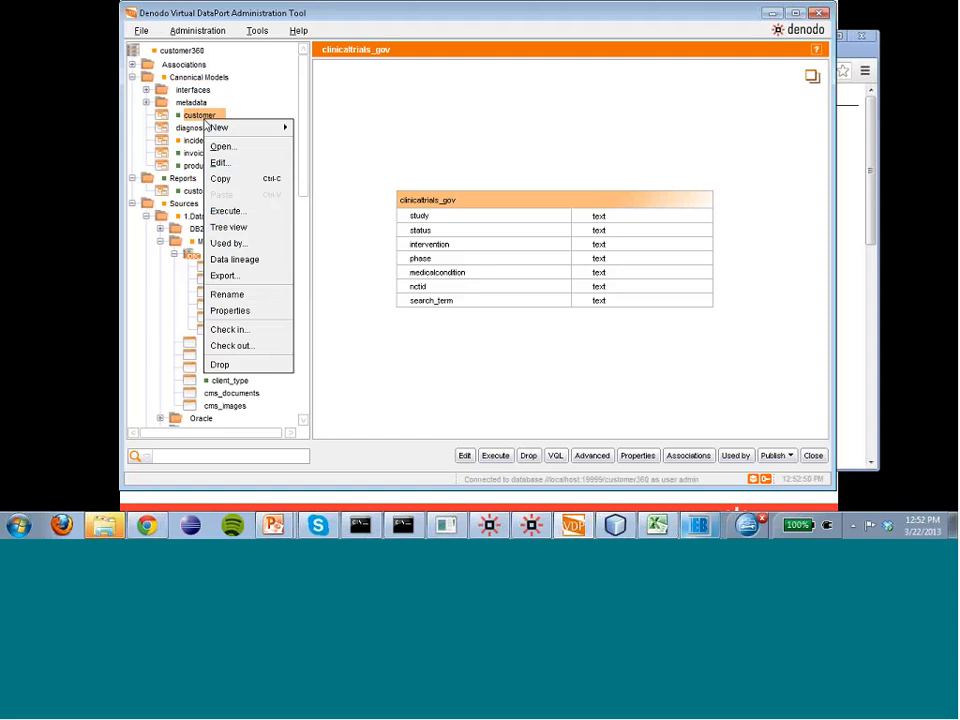
left_click(237, 165)
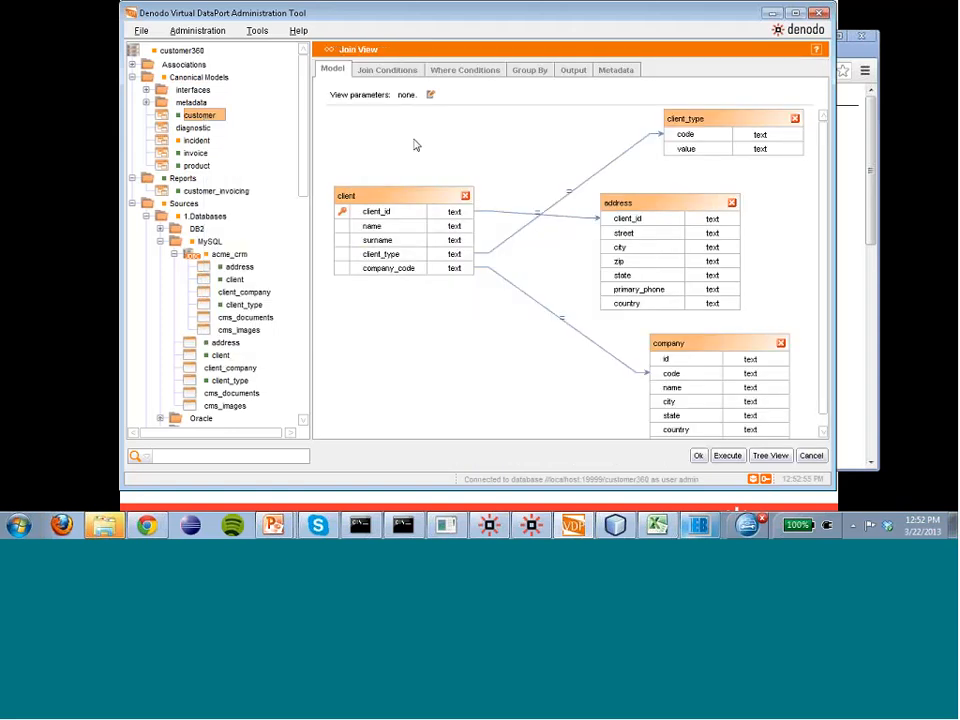
left_click_drag(694, 208, 671, 186)
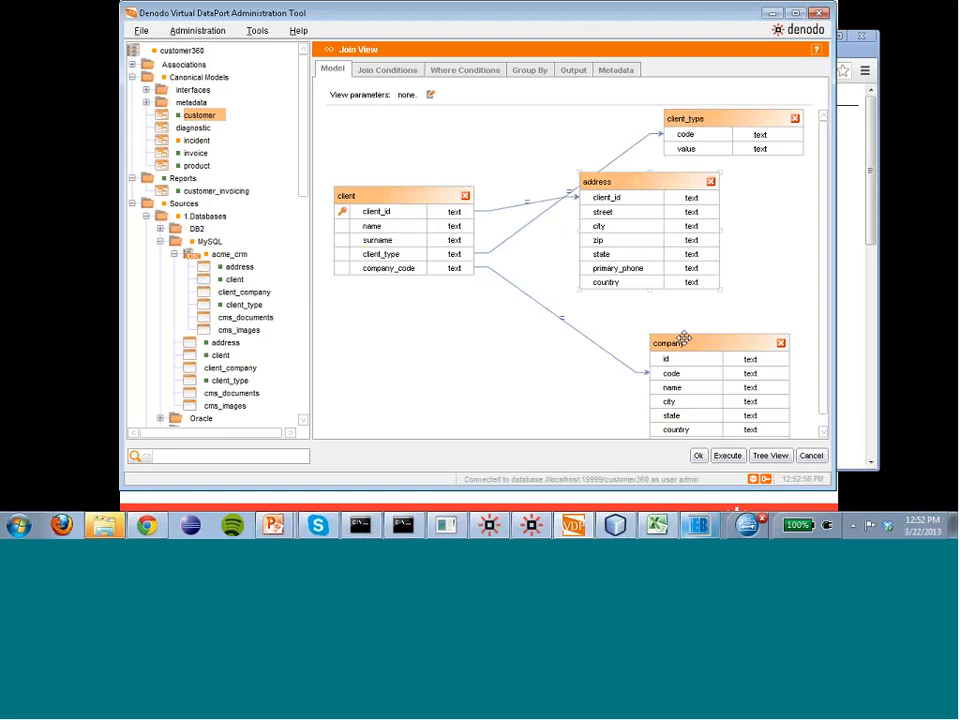
left_click_drag(681, 339, 662, 313)
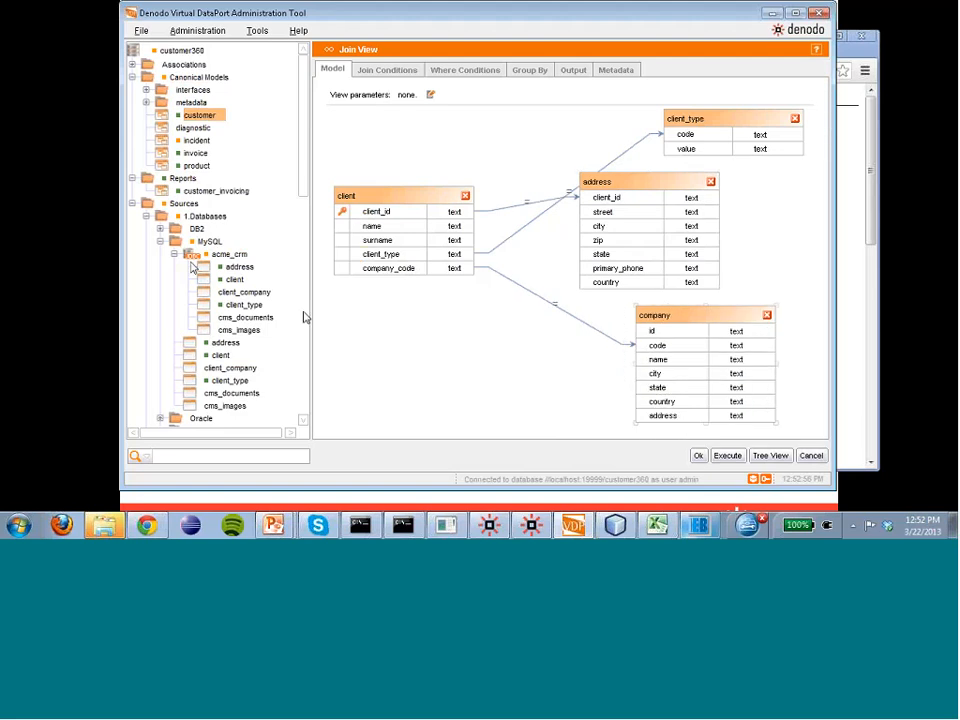
left_click_drag(439, 255, 553, 257)
Review the customer view's join conditions, the join types available for client and client_type, and the Where and Group By settings.
left_click(388, 72)
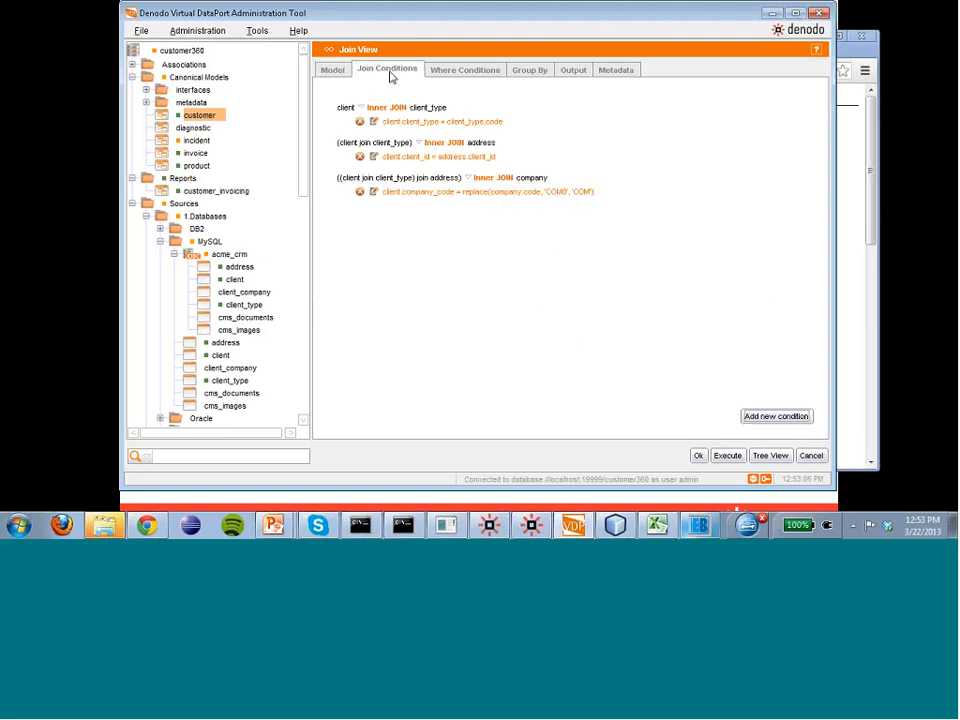
left_click(366, 110)
mouse_move(400, 122)
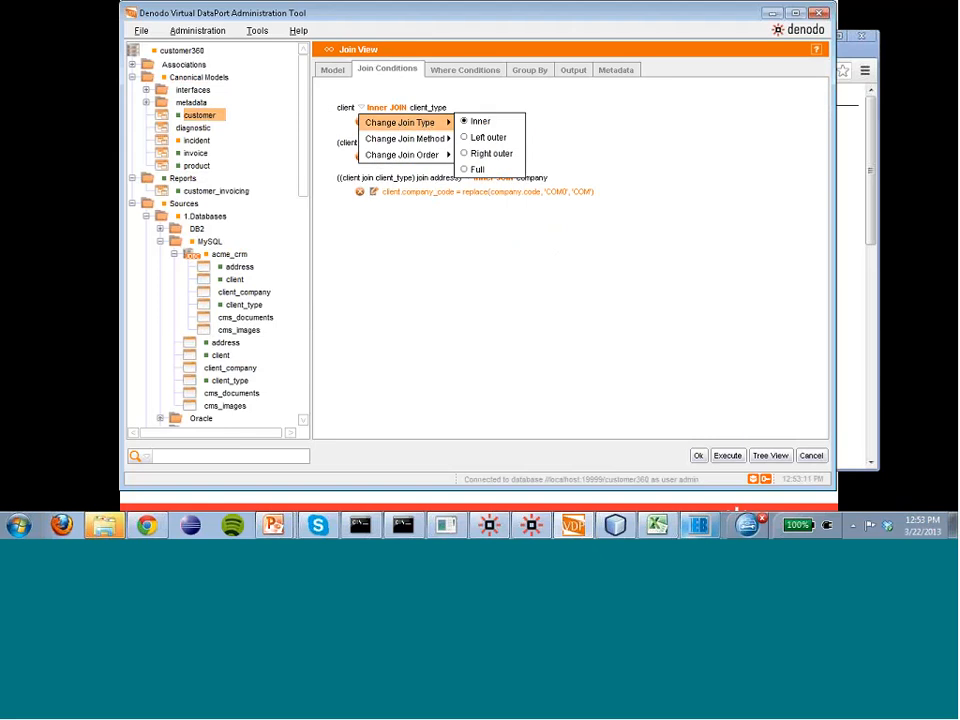
left_click(472, 72)
left_click(528, 72)
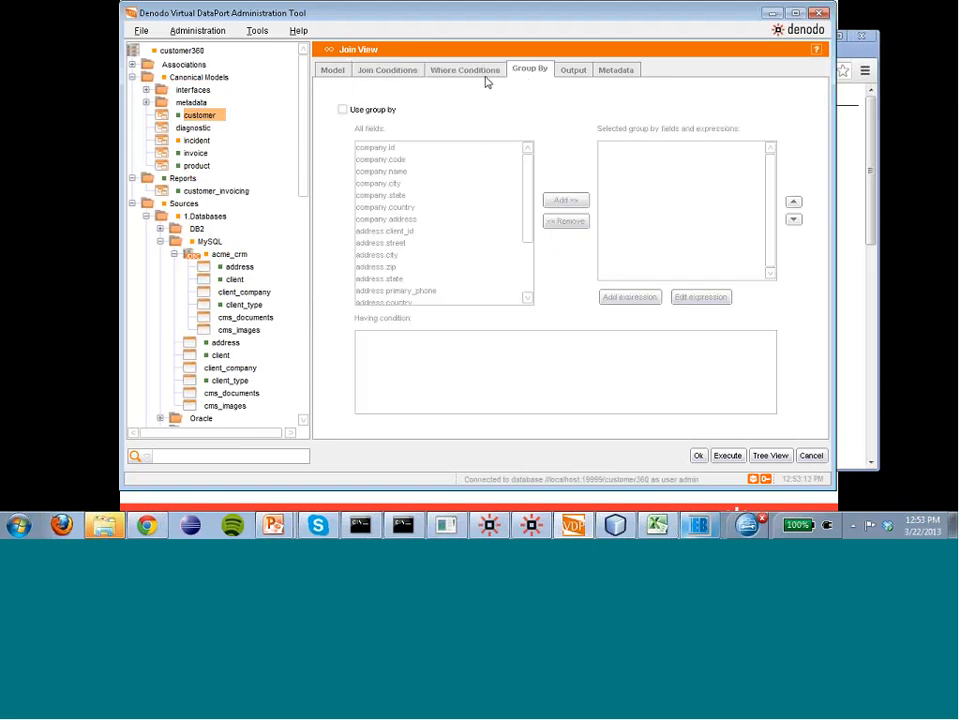
Remove the value, street and city fields from the customer view's output.
left_click(587, 76)
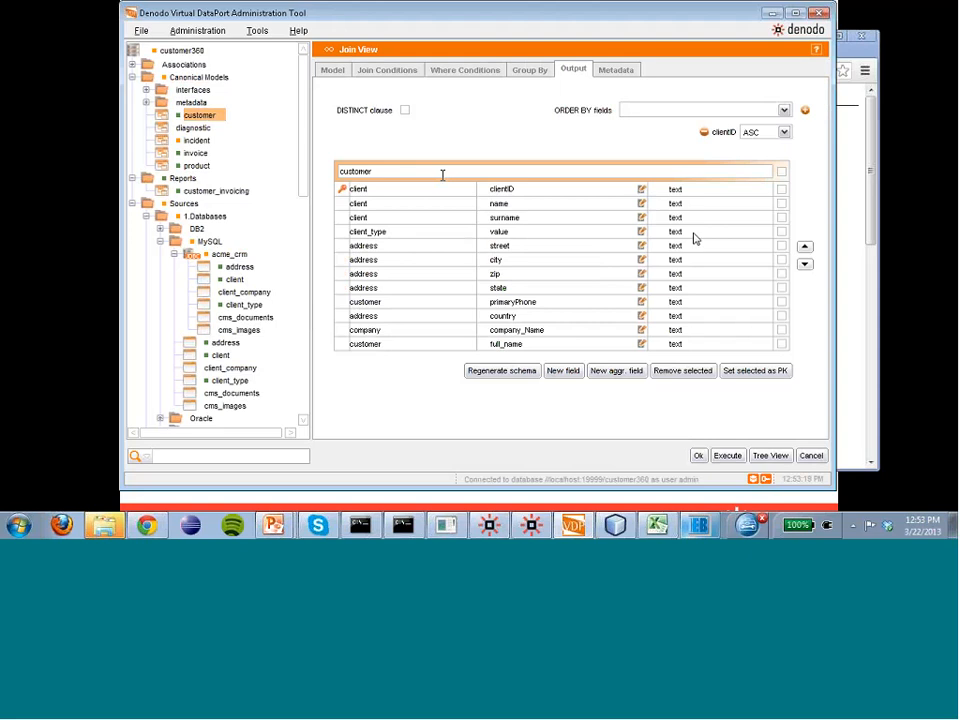
left_click(781, 232)
left_click(684, 371)
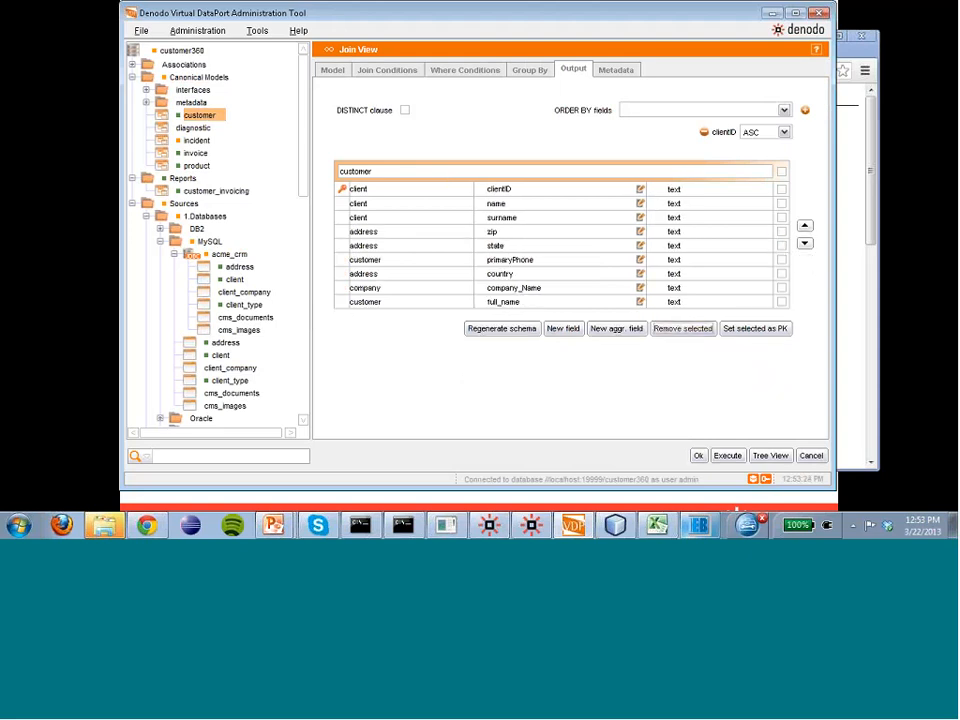
Rename the output view to customerdsadsad and the surname field to surname#$%$*^.
left_click(451, 171)
type("dsadsad")
left_click(564, 217)
type("#$")
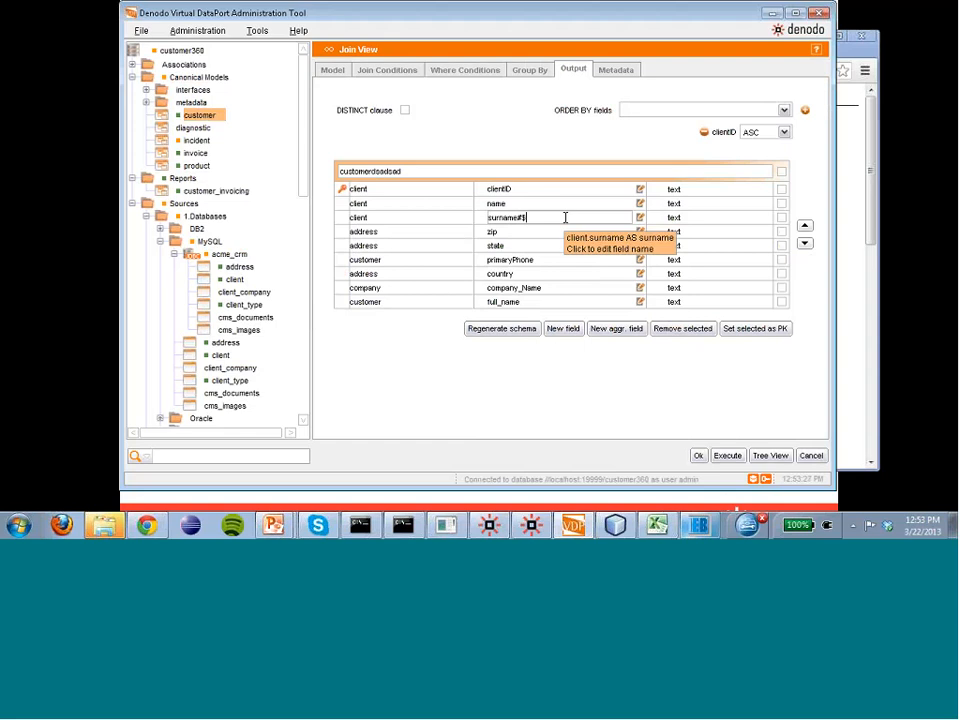
type("%$*^")
key("Return")
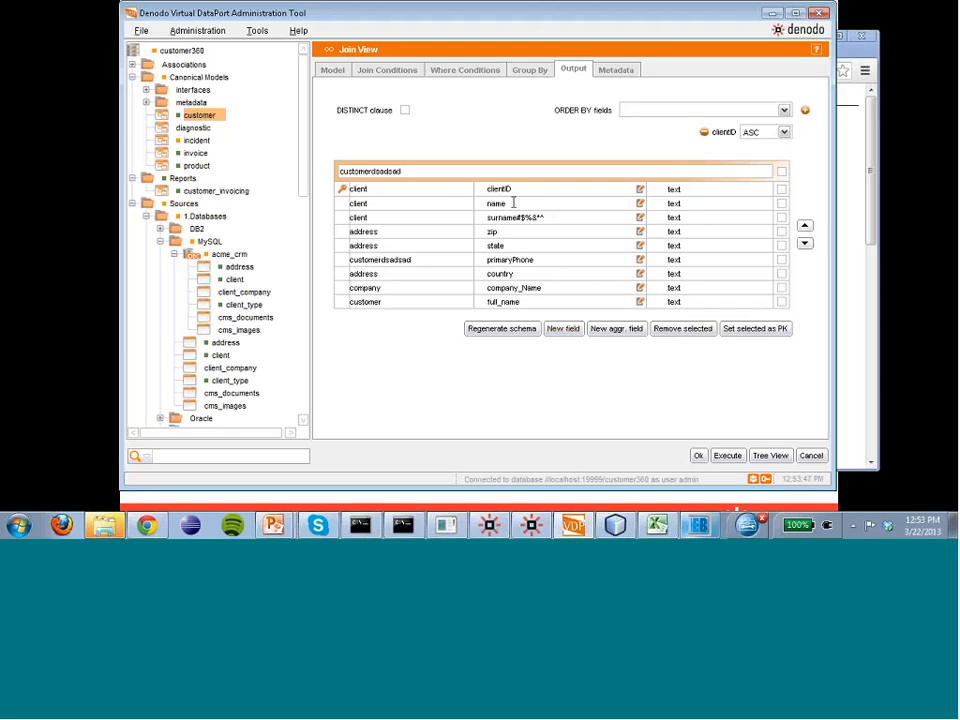
Open the primaryPhone field's definition and clear its whole field expression.
left_click(640, 261)
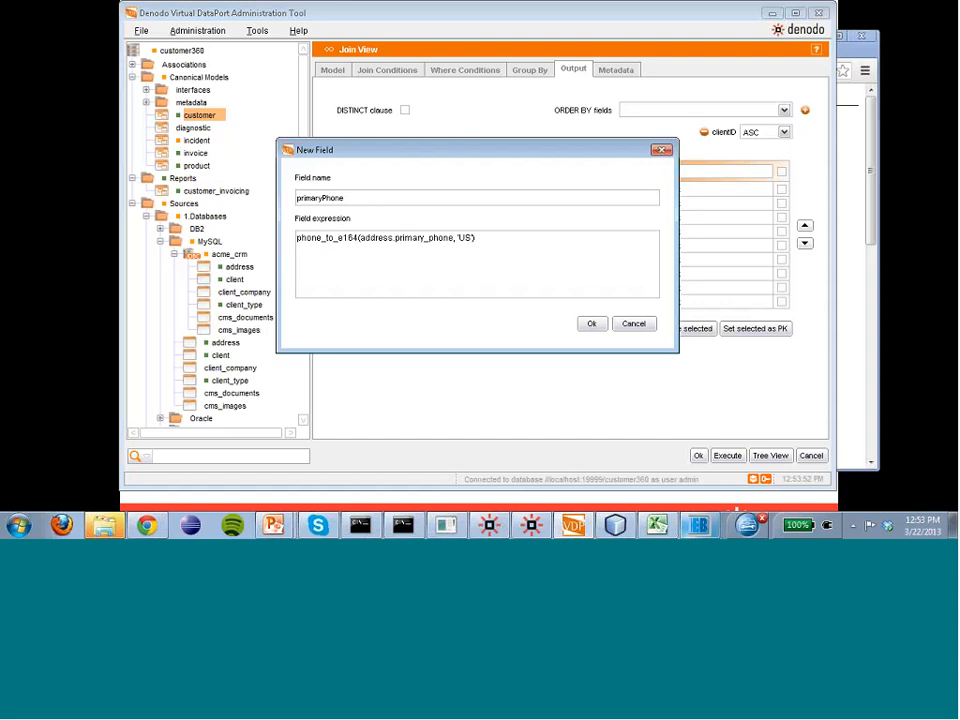
left_click(497, 240)
key("ctrl+a")
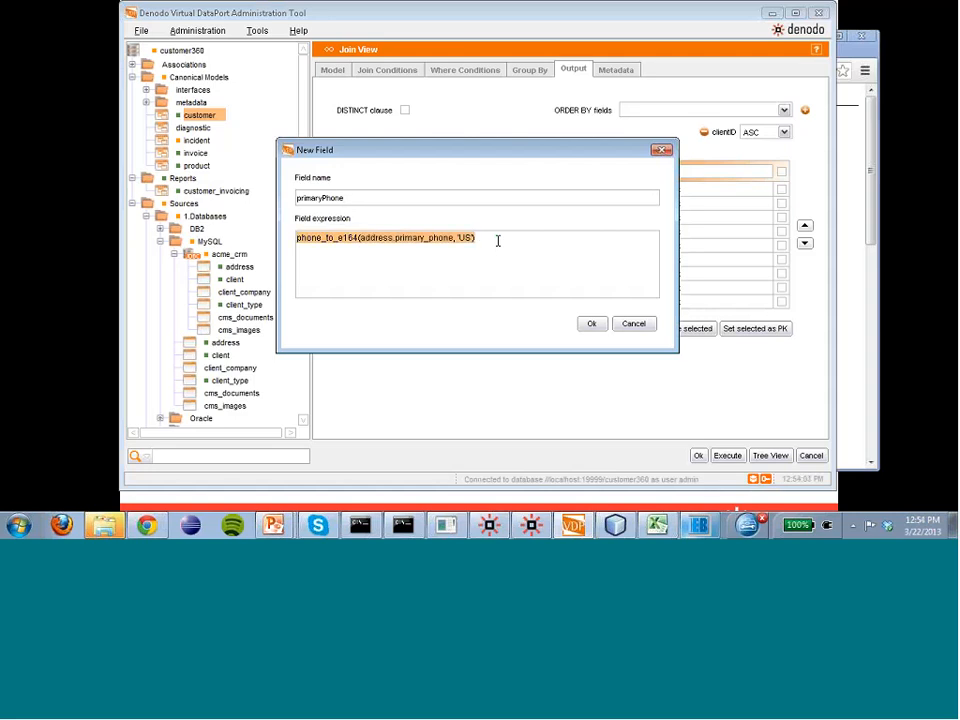
key("BackSpace")
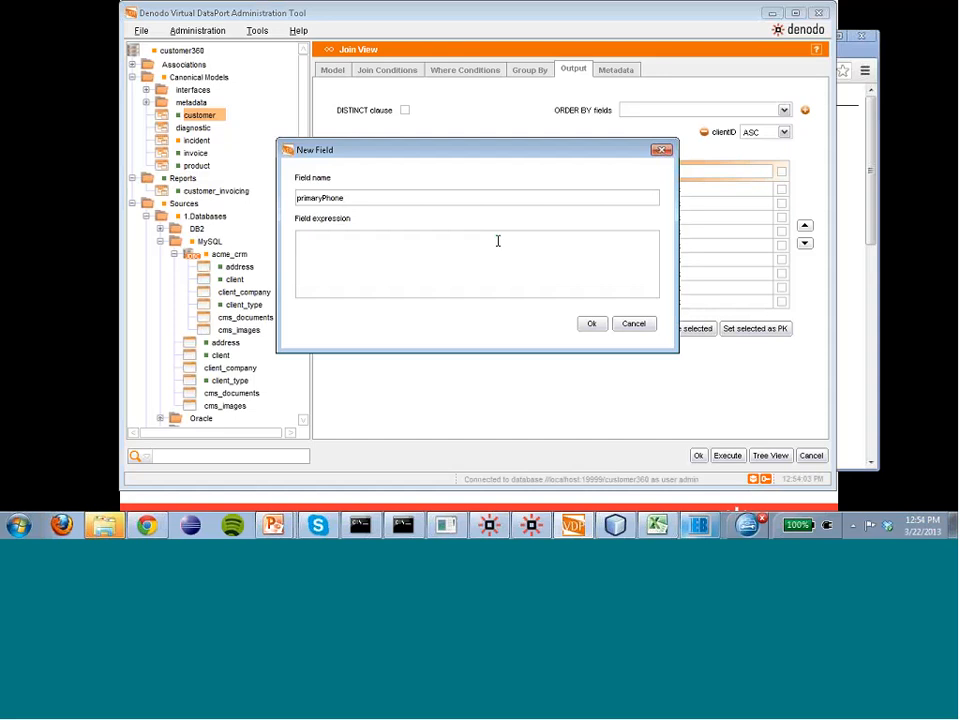
Examine the fields and functions that autocomplete suggests for the primaryPhone field's expression.
key("ctrl+space")
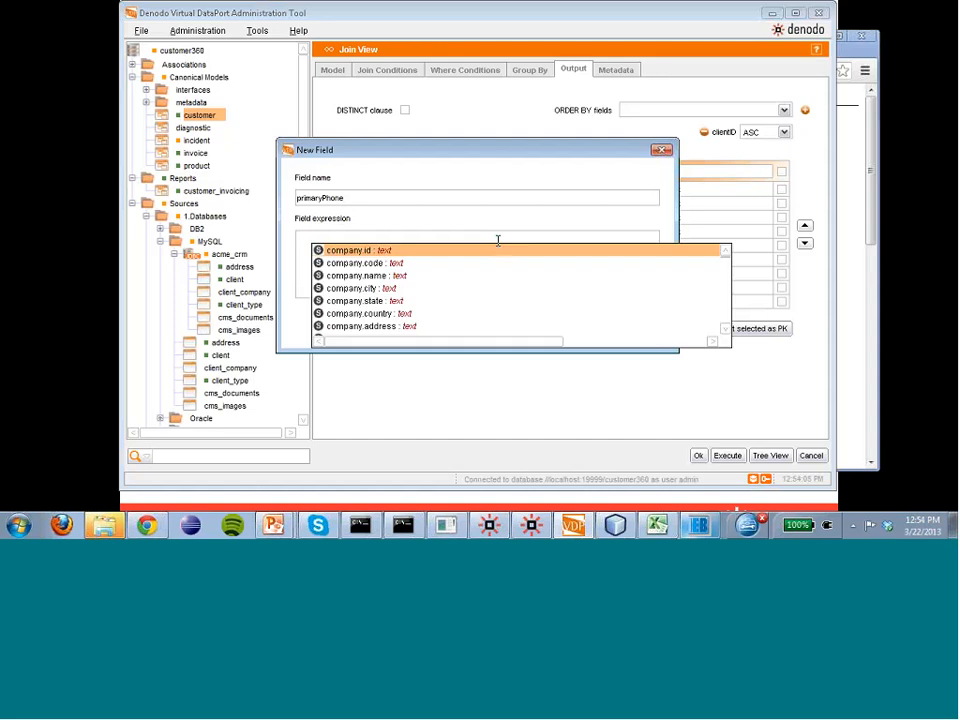
scroll(487, 282, "down", 10)
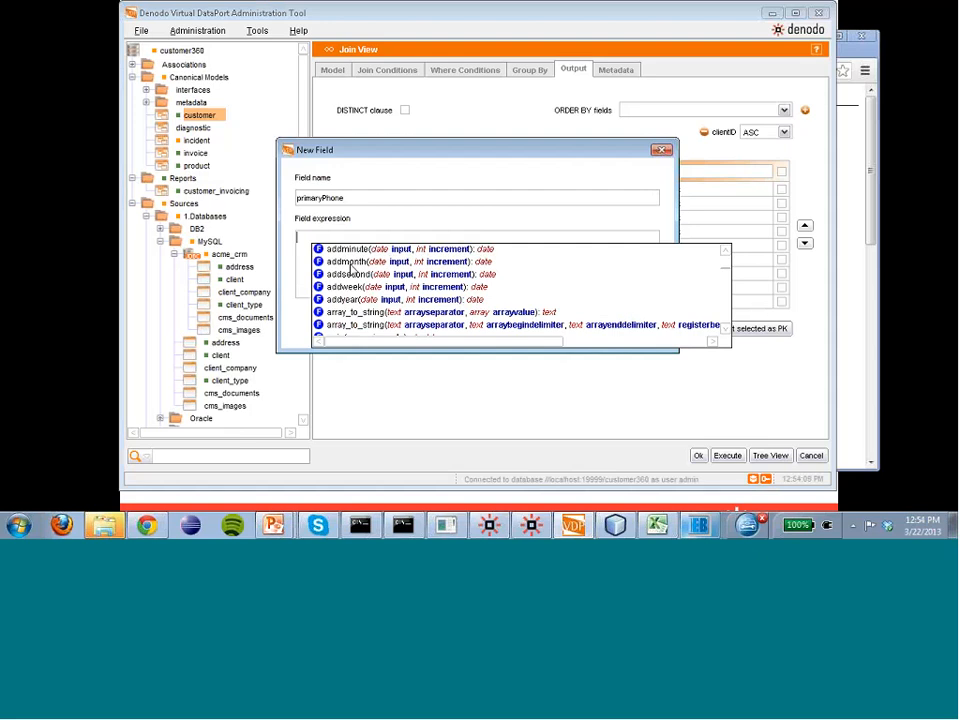
scroll(355, 285, "down", 5)
scroll(355, 294, "down", 6)
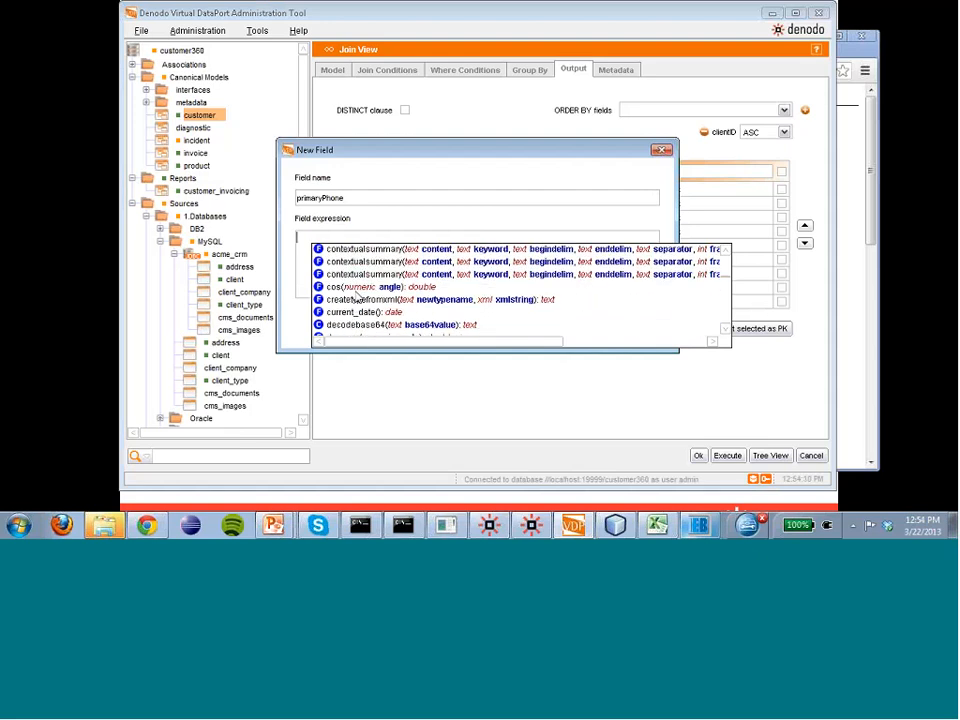
scroll(365, 291, "down", 6)
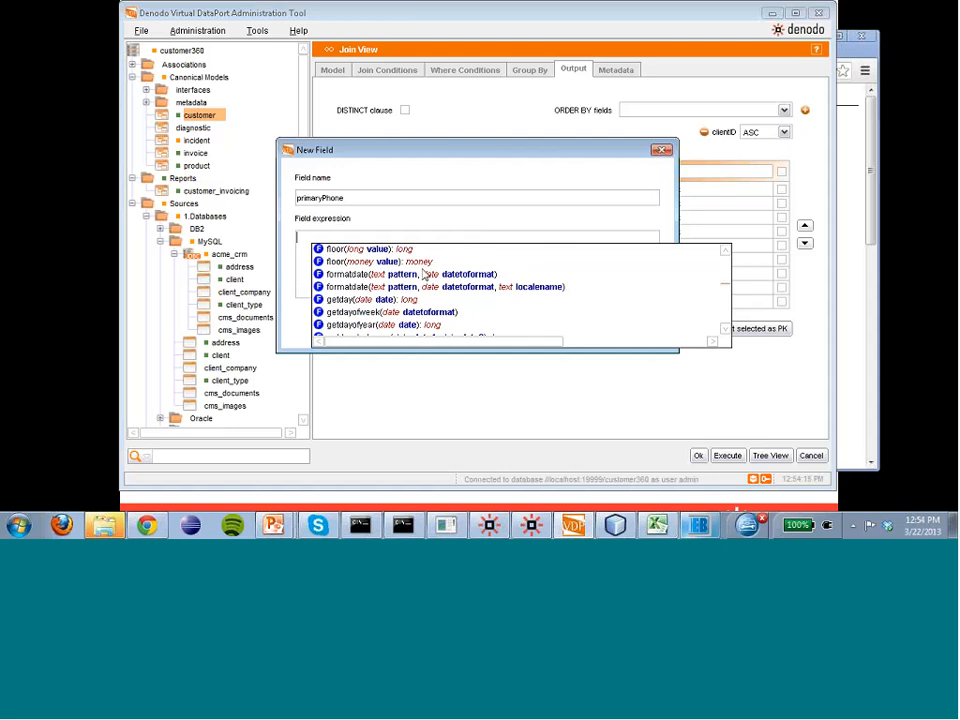
scroll(370, 290, "down", 2)
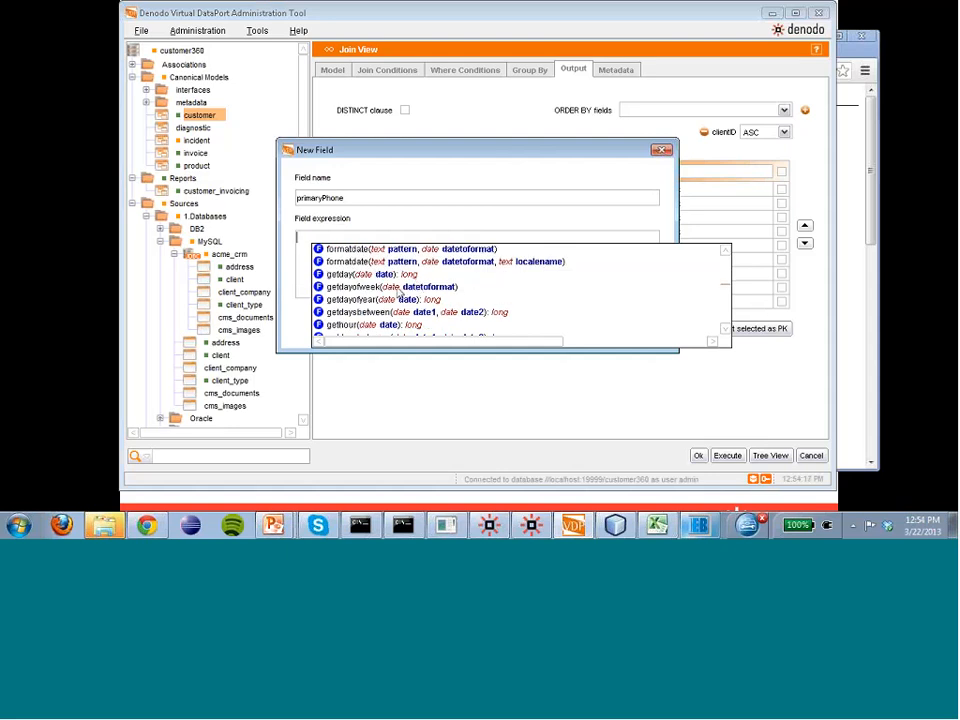
scroll(410, 288, "down", 8)
scroll(390, 294, "down", 2)
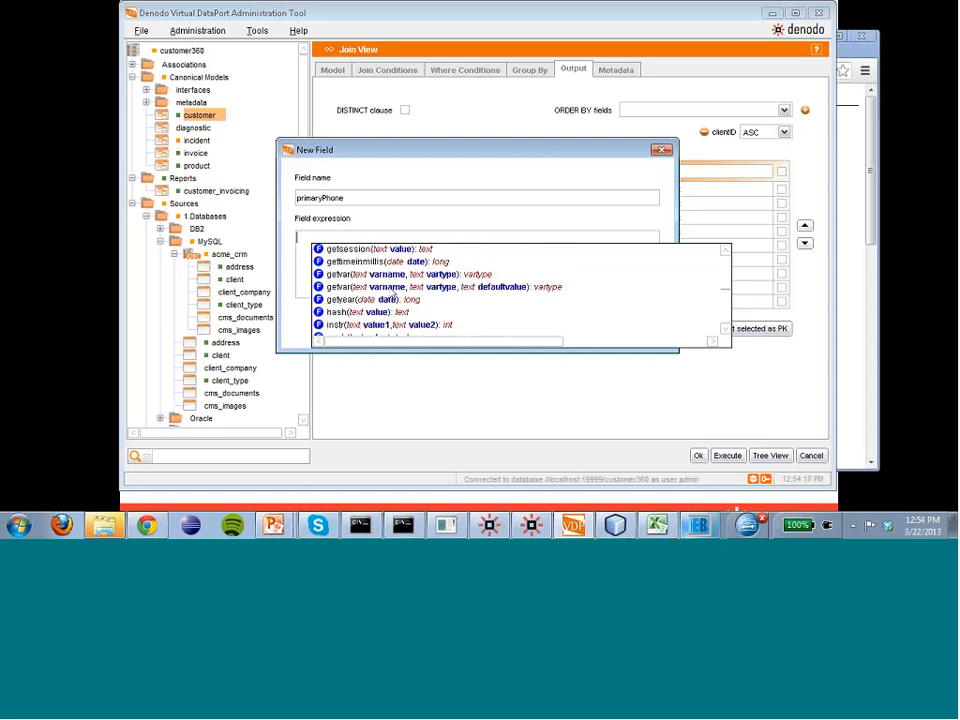
scroll(393, 294, "down", 5)
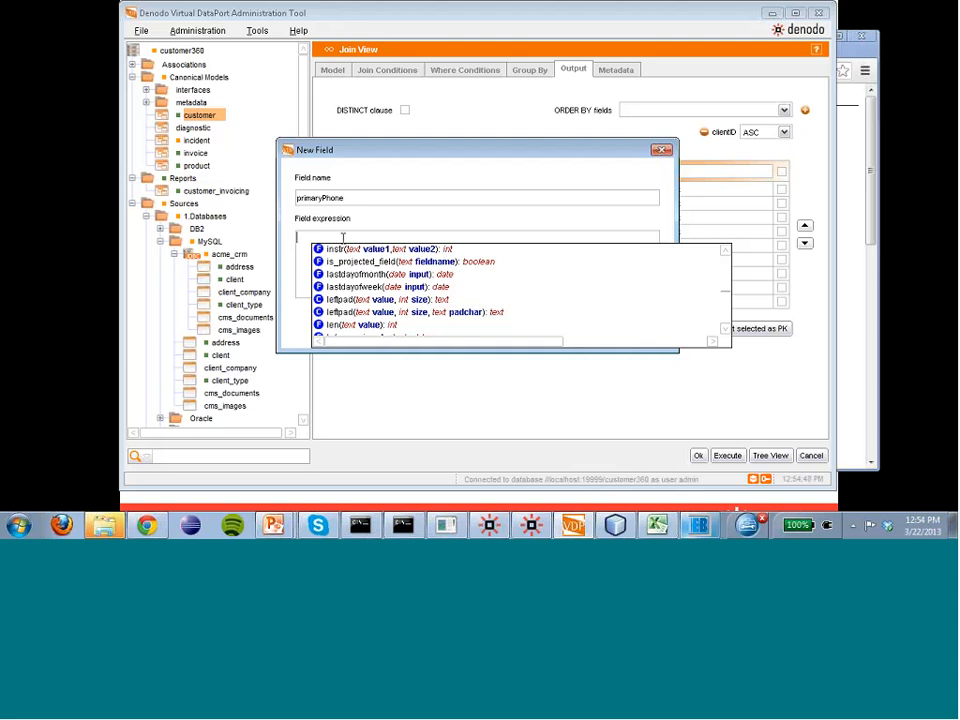
left_click(480, 234)
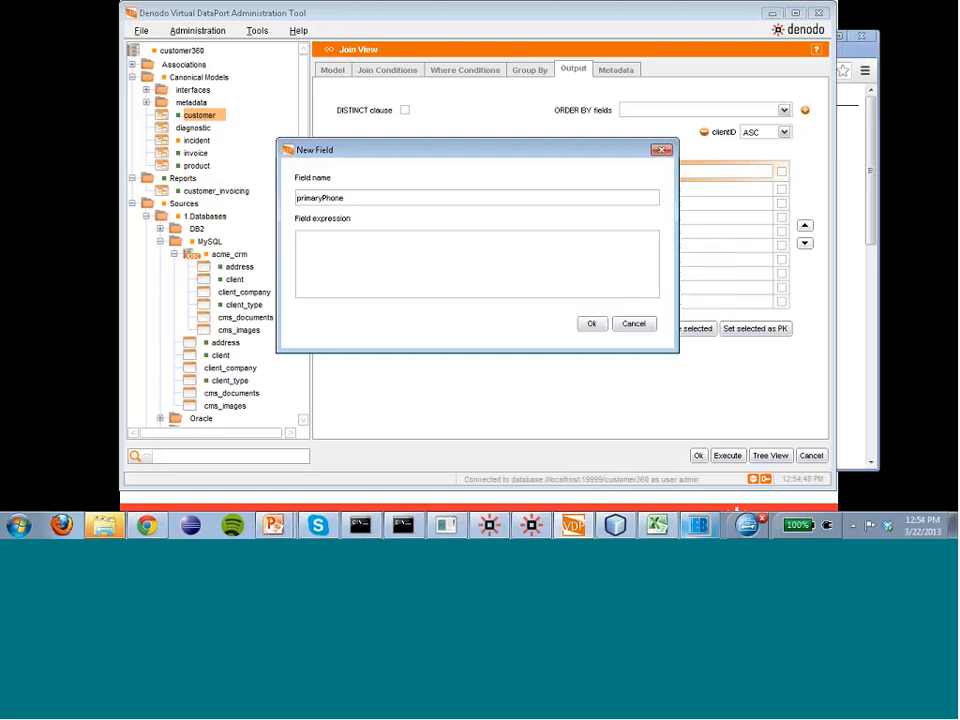
Discard the primaryPhone expression edit and all other unsaved changes to the customer view.
left_click(633, 323)
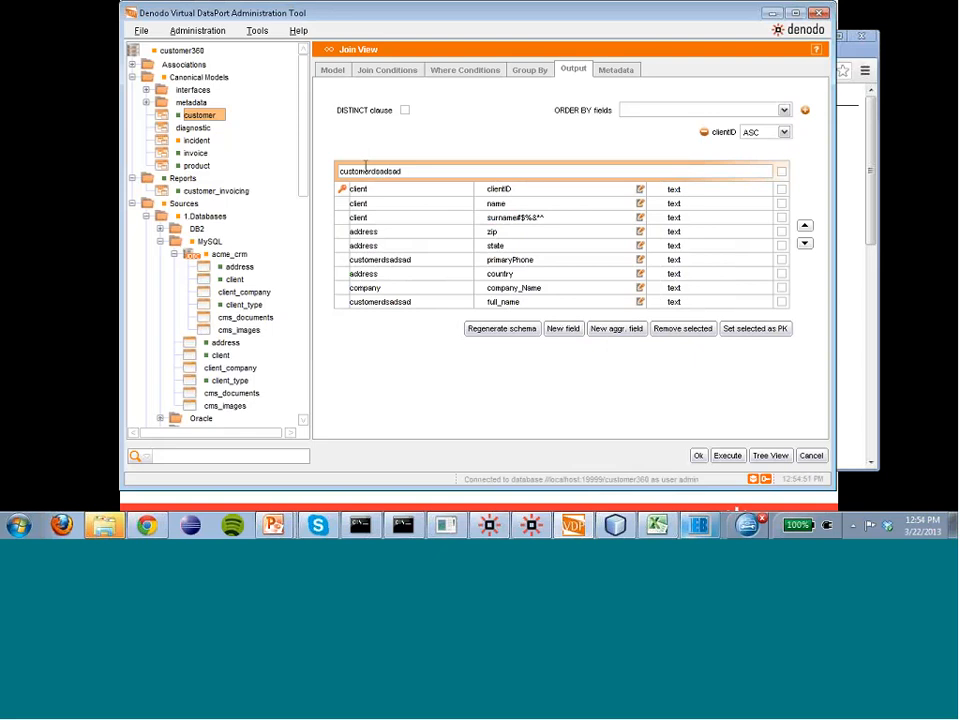
left_click(811, 456)
left_click(811, 456)
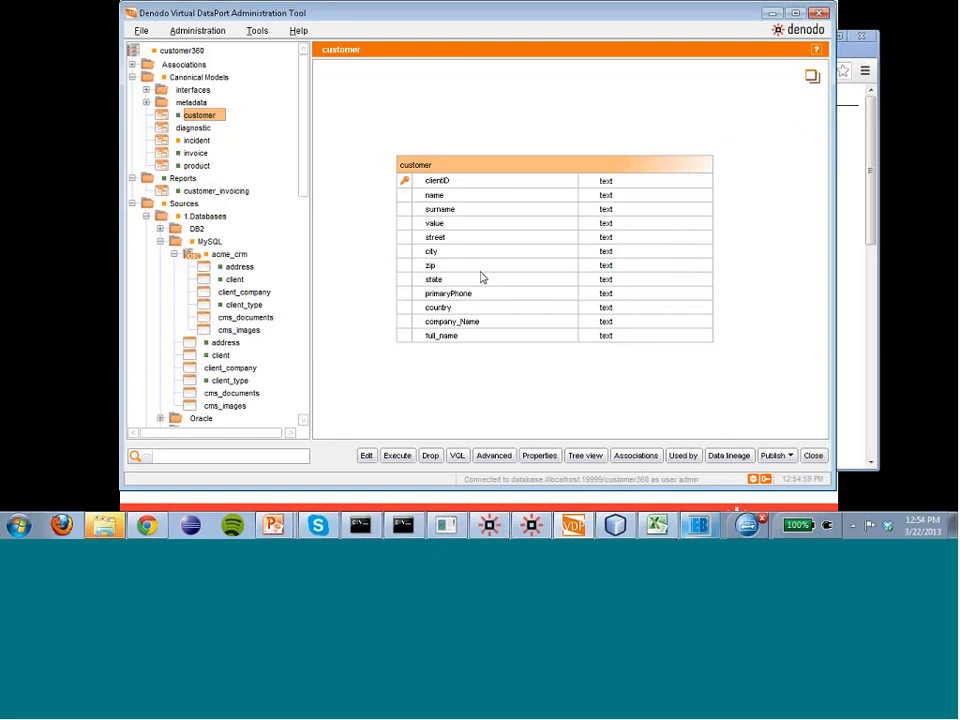
Open the customer_invoicing report view for editing to review its joins between customer, invoice and product.
right_click(216, 191)
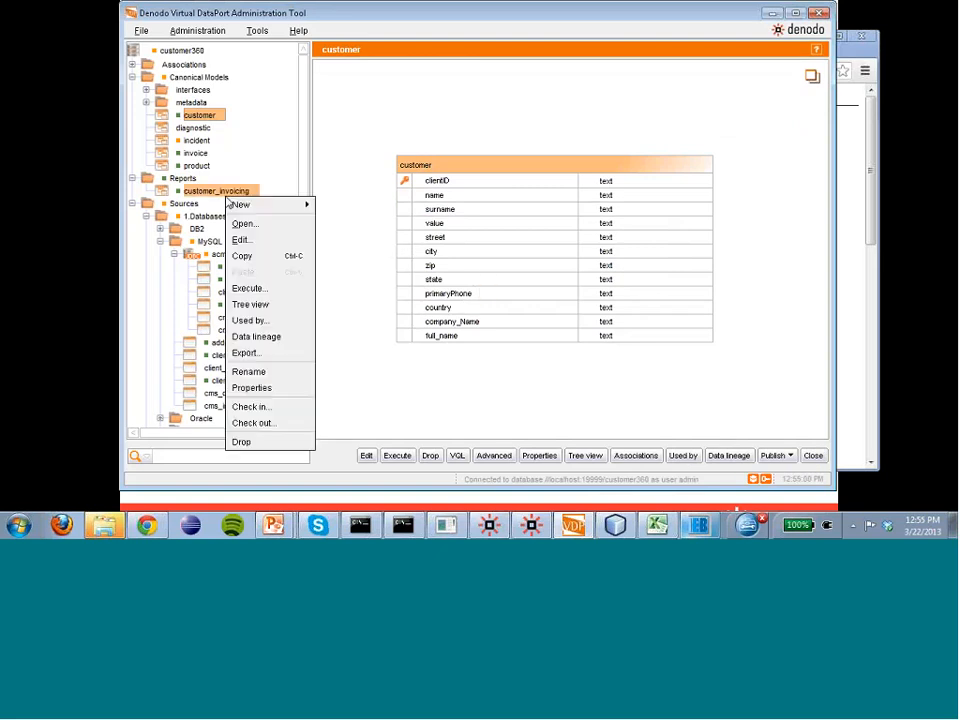
left_click(304, 255)
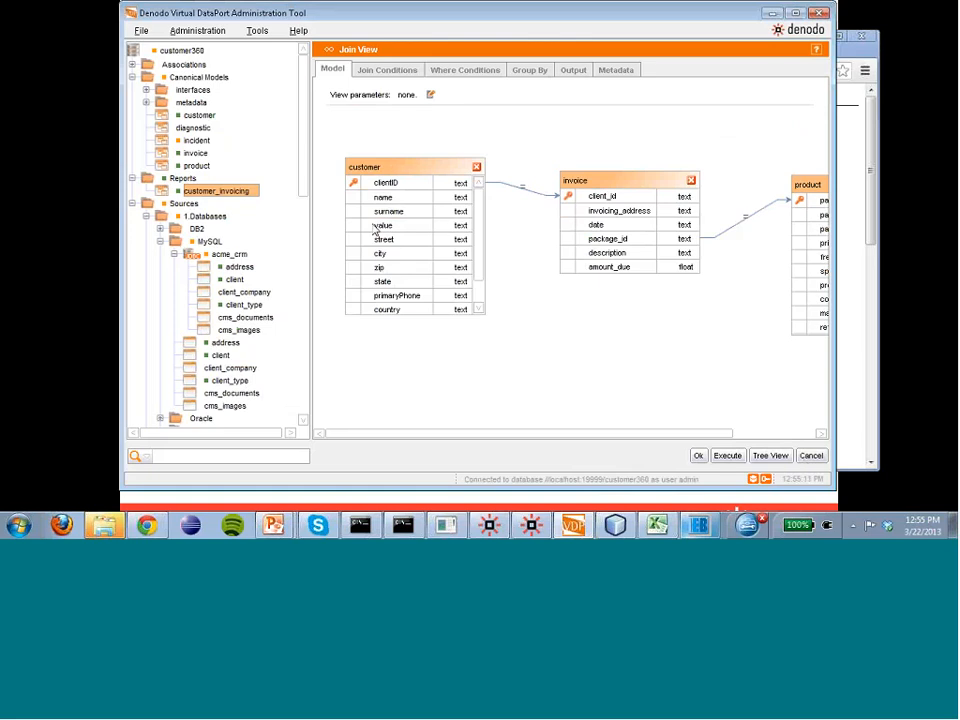
In the VQL Shell, generate the query SELECT * FROM customer from the customer view and execute it.
left_click(257, 30)
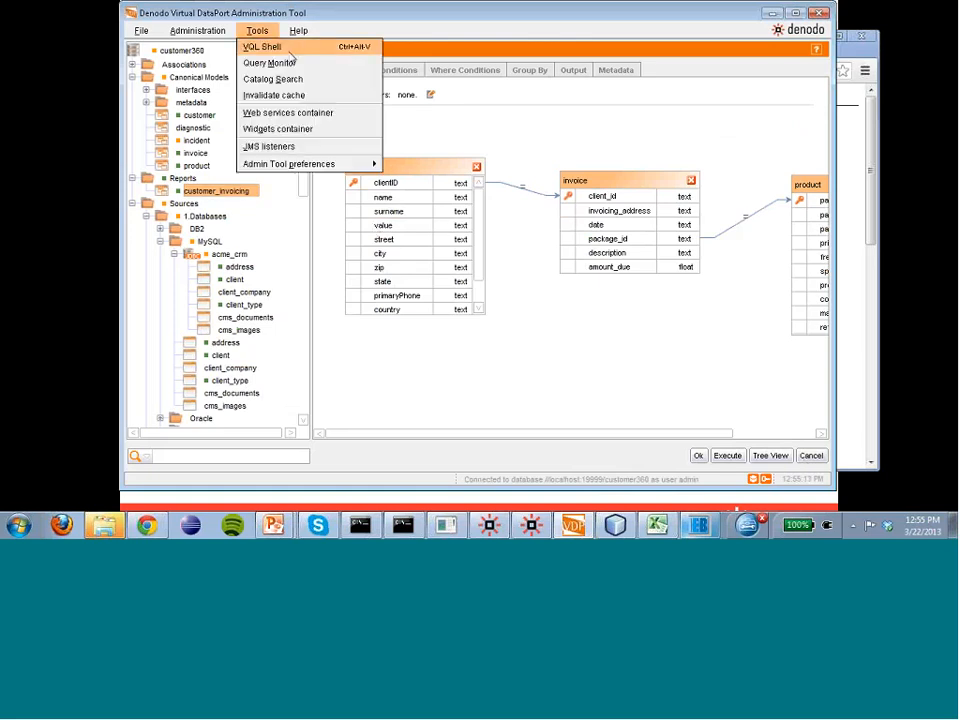
left_click(288, 48)
left_click(523, 278)
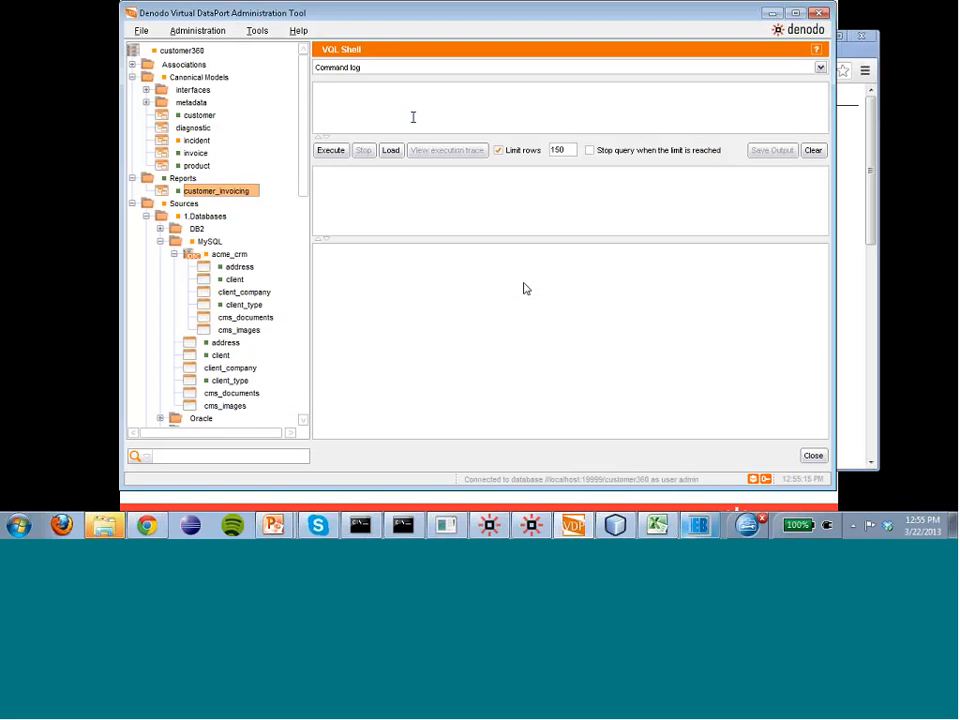
right_click(189, 119)
mouse_move(214, 120)
left_click(294, 120)
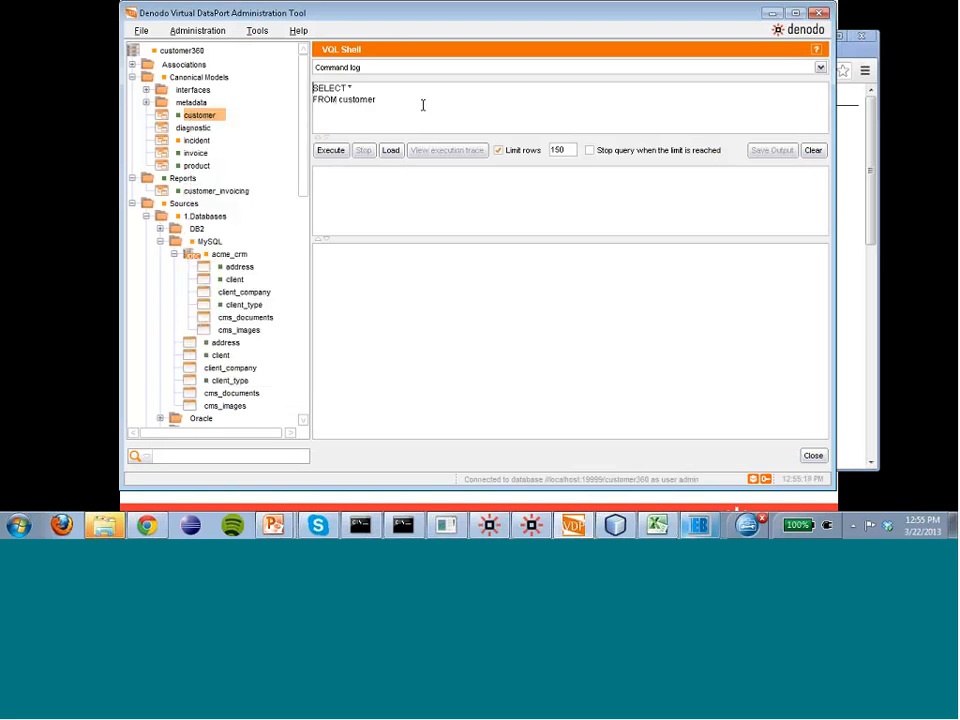
left_click(330, 150)
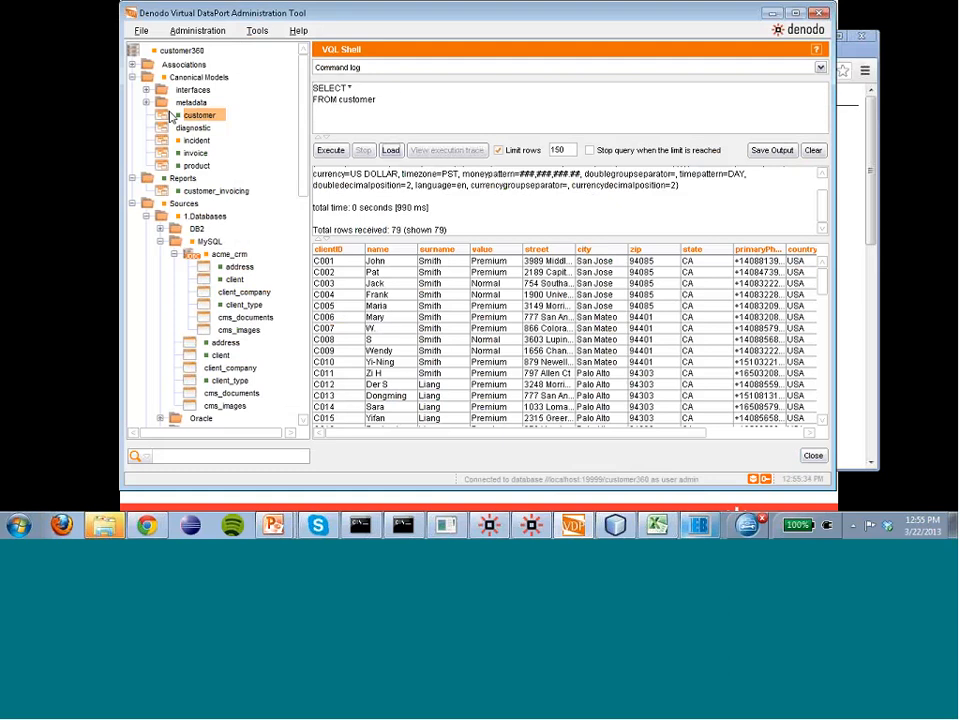
Collapse the Canonical Models, Sources and Reports folders and expand the Associations folder.
left_click(146, 77)
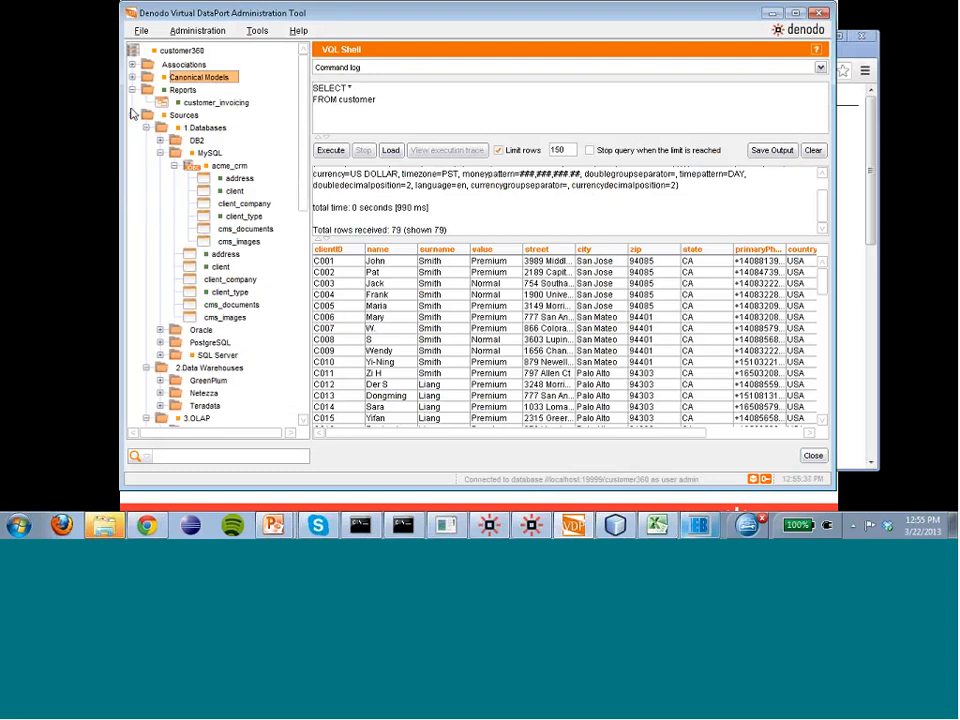
left_click(132, 115)
left_click(132, 90)
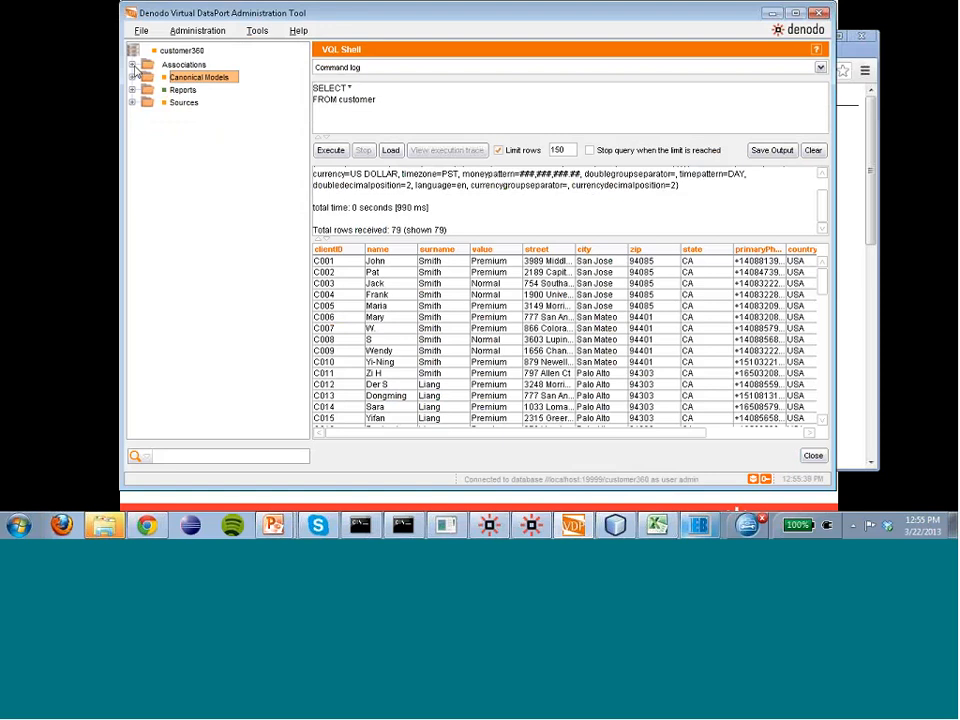
left_click(132, 64)
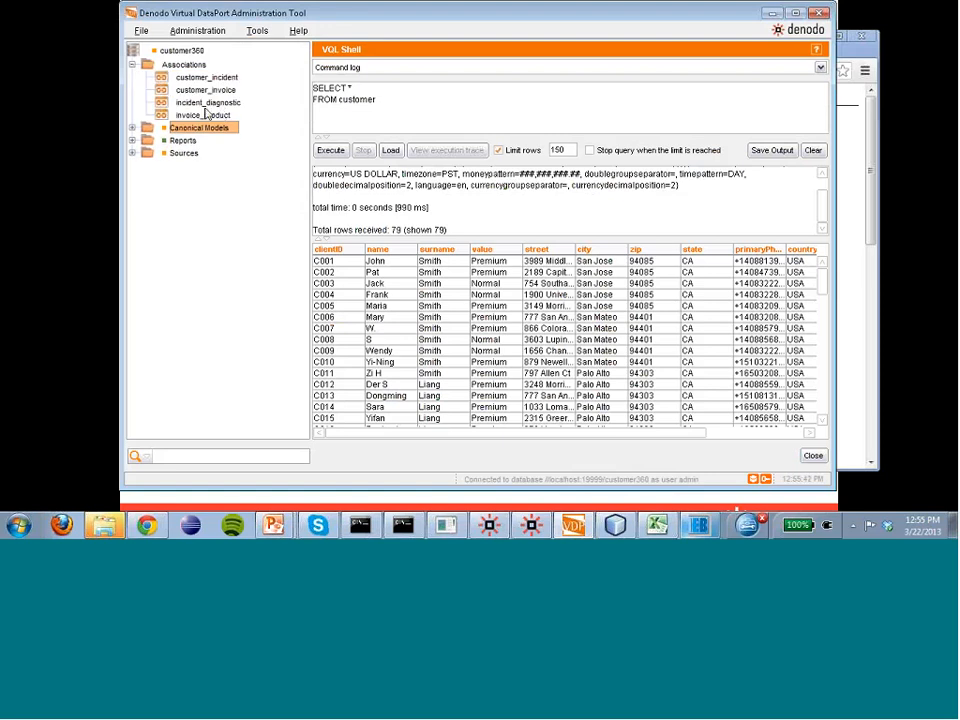
Open the customer_incident association and spread its customer and incident tables apart to examine the link between them.
left_click(226, 79)
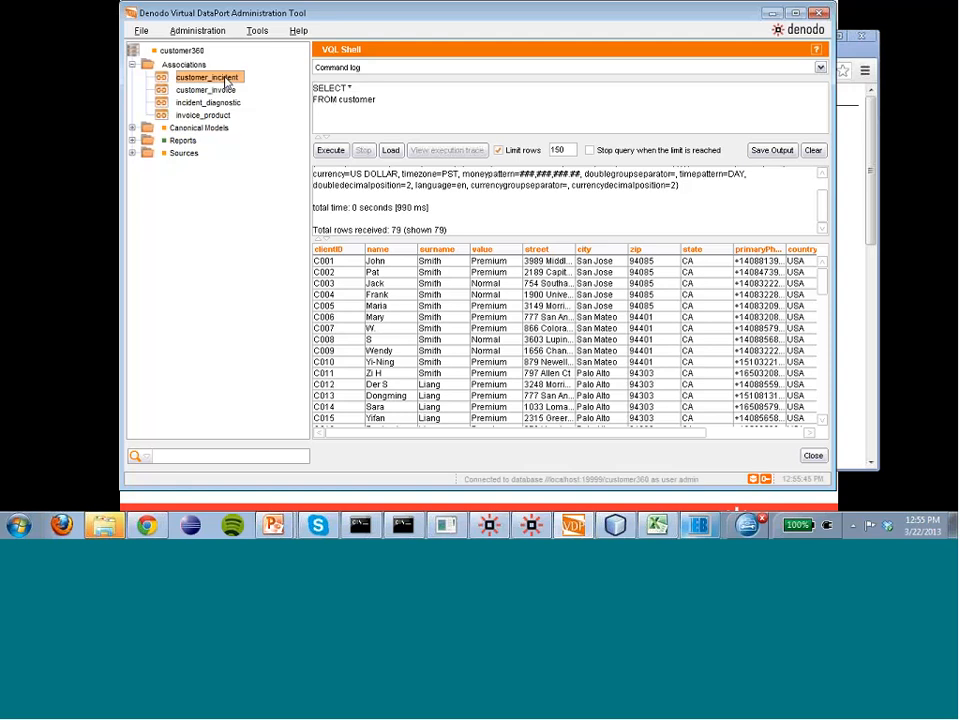
right_click(228, 78)
left_click(262, 105)
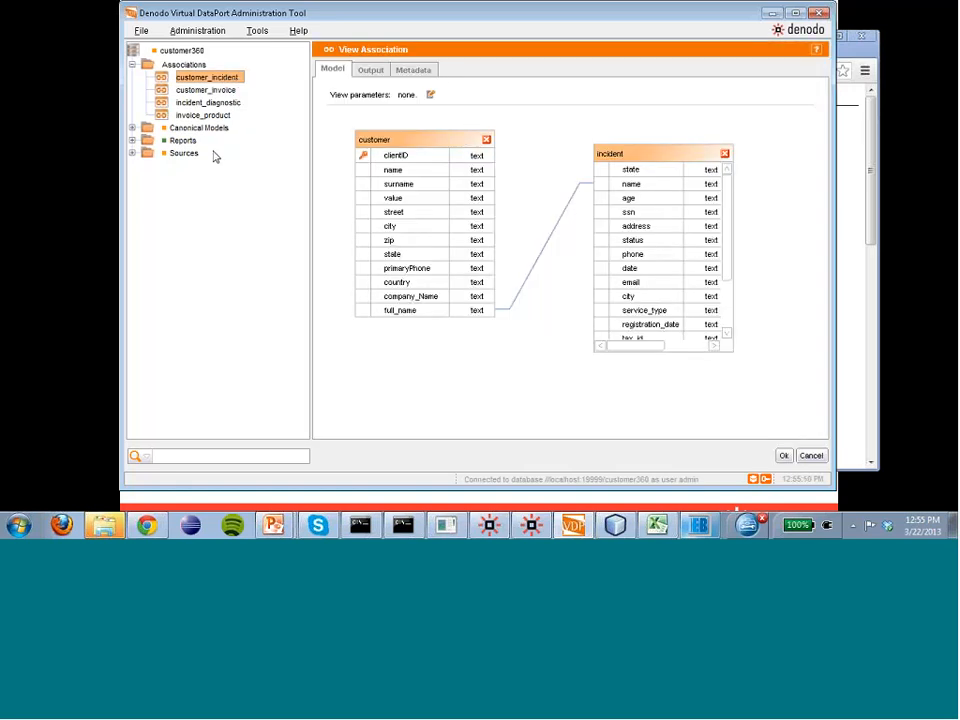
left_click_drag(396, 139, 381, 153)
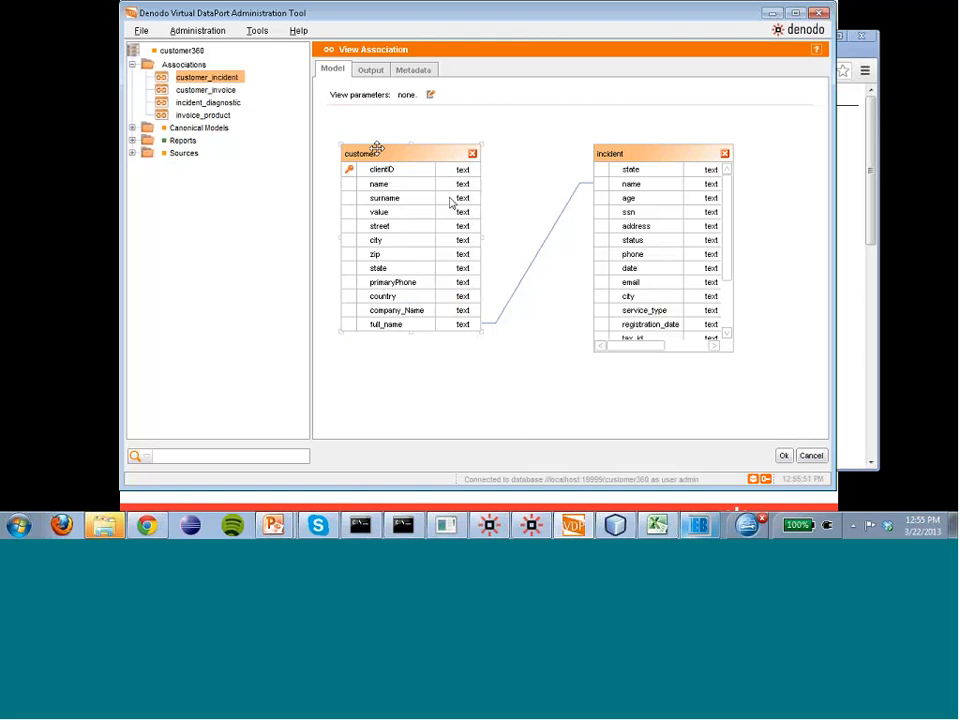
left_click_drag(611, 154, 660, 153)
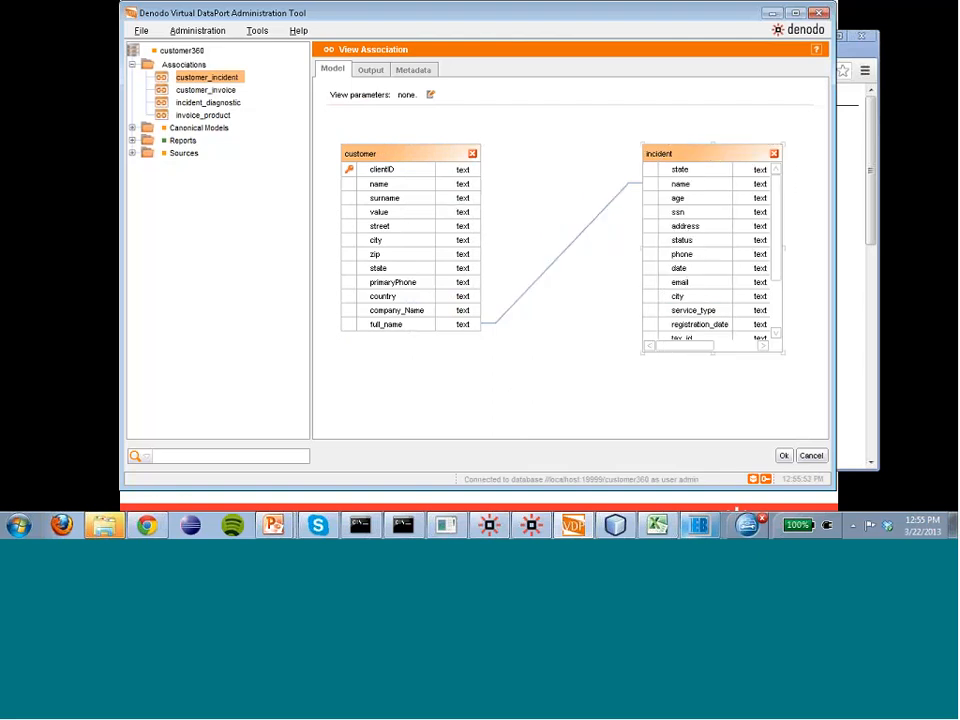
Review the customer_incident association's roles, multiplicities and condition mapping, and close it without saving.
left_click(385, 77)
left_click(386, 77)
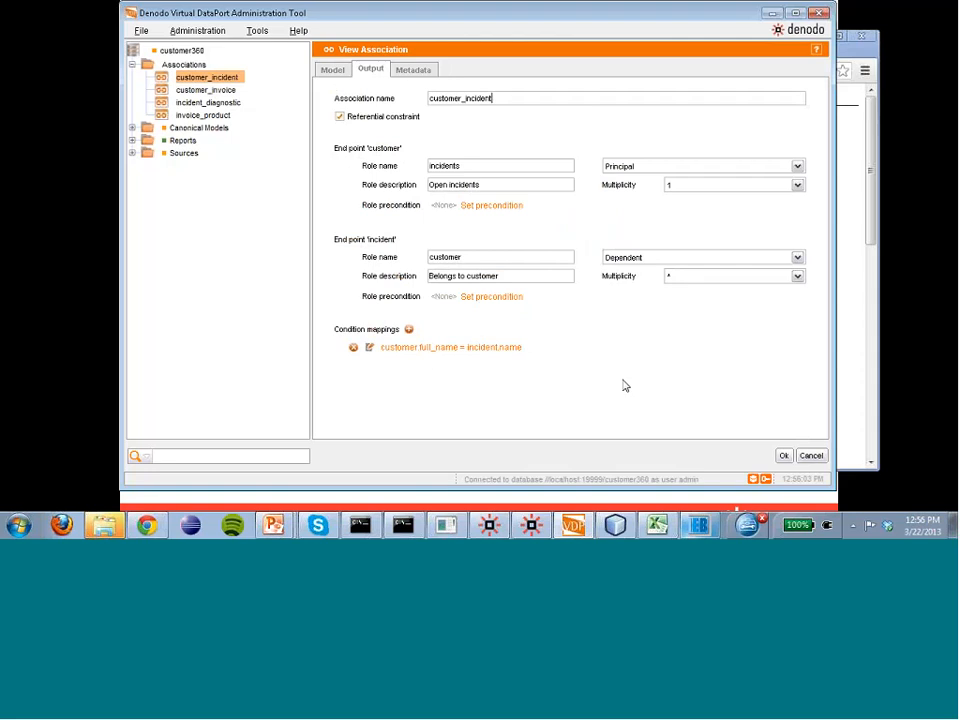
left_click(811, 455)
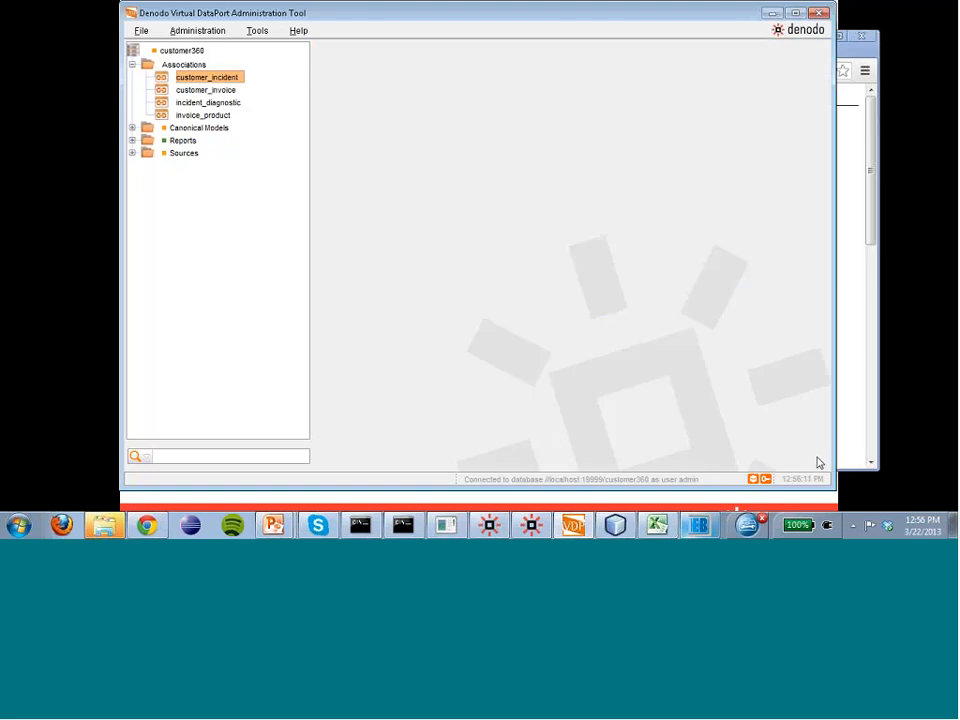
Switch to iReport Designer and check the Denodo5.0 data source's JDBC driver and URL, leaving the connection settings unchanged.
left_click(618, 528)
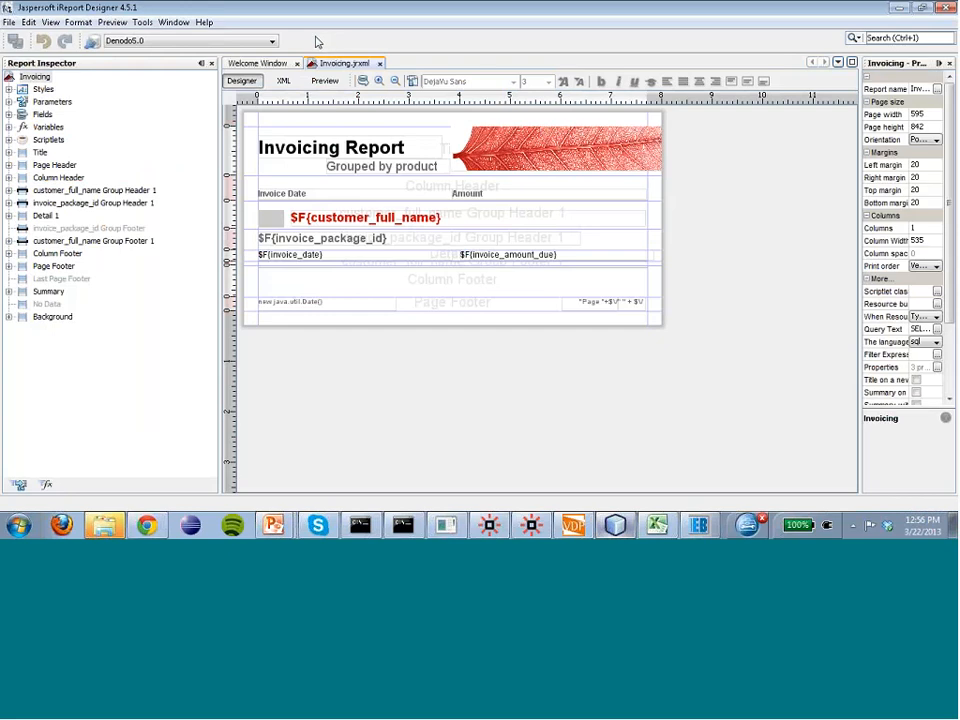
left_click(92, 41)
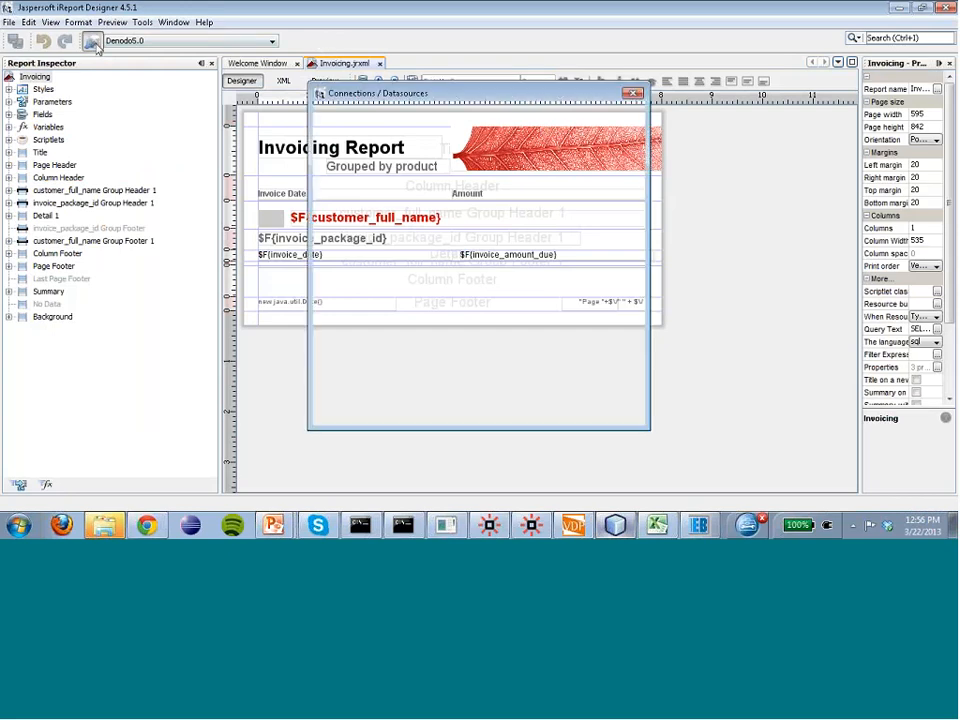
left_click(363, 162)
double_click(363, 162)
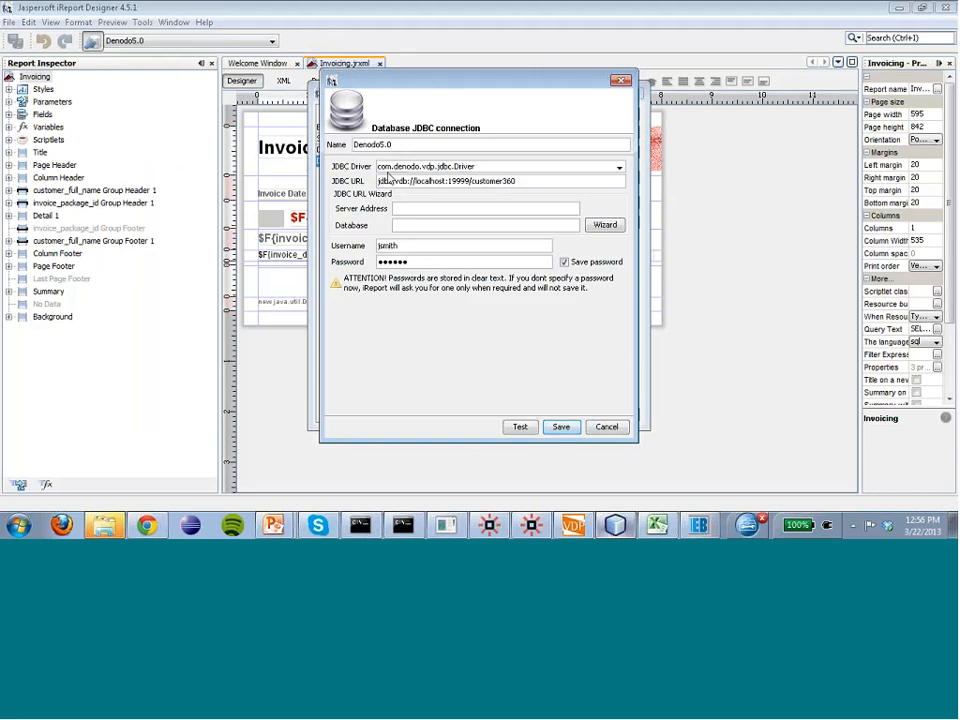
left_click(609, 428)
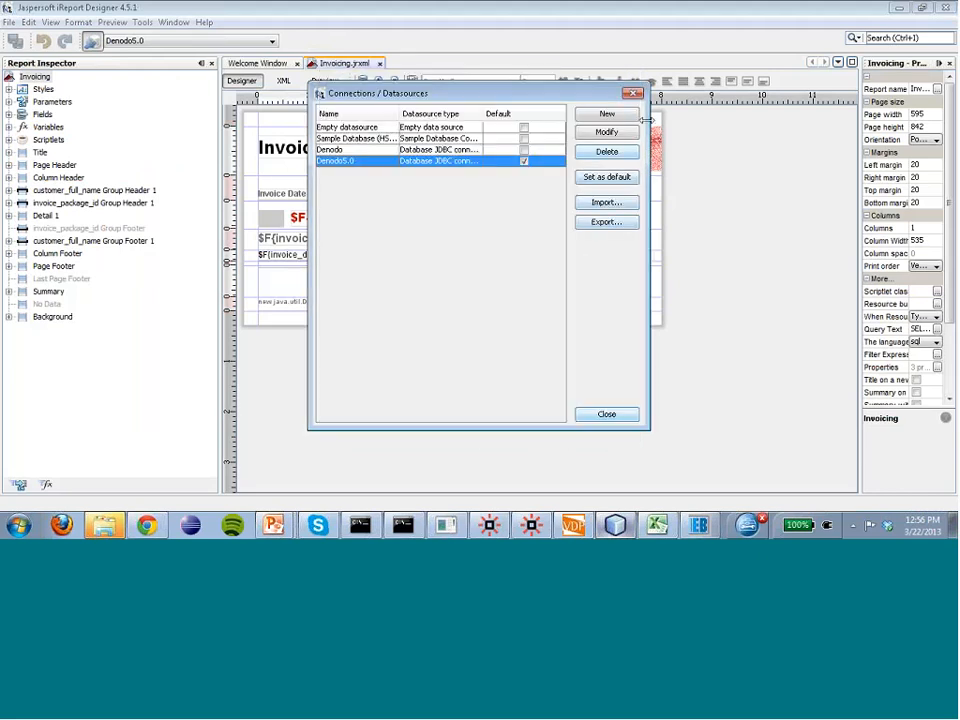
left_click(632, 93)
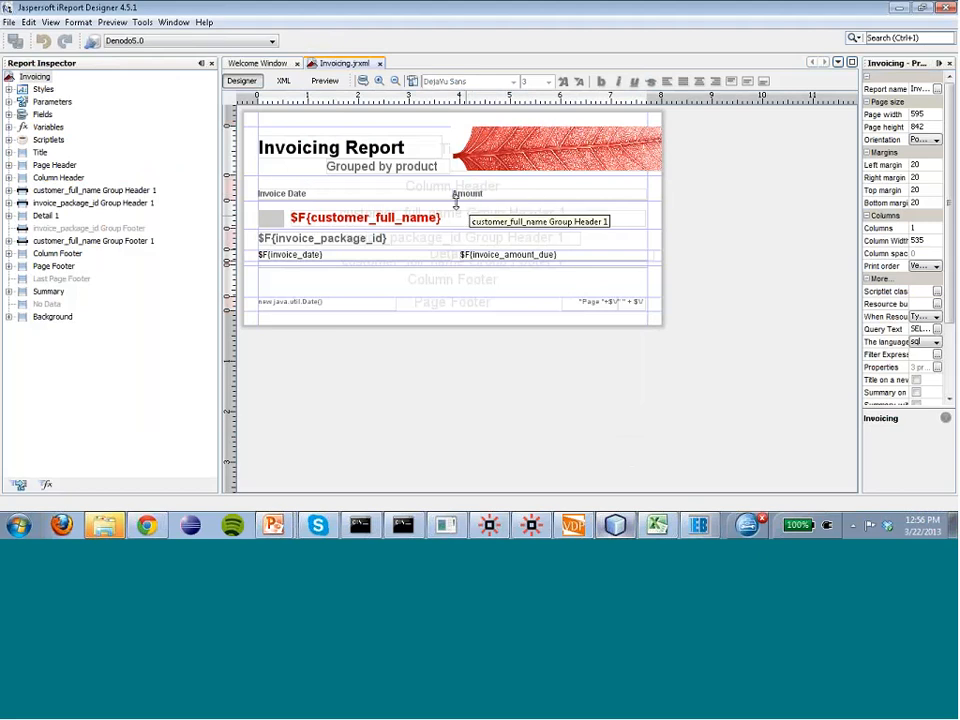
Open the Invoicing report's query and examine its SQL joining the customer360 invoice and customer views.
left_click(365, 83)
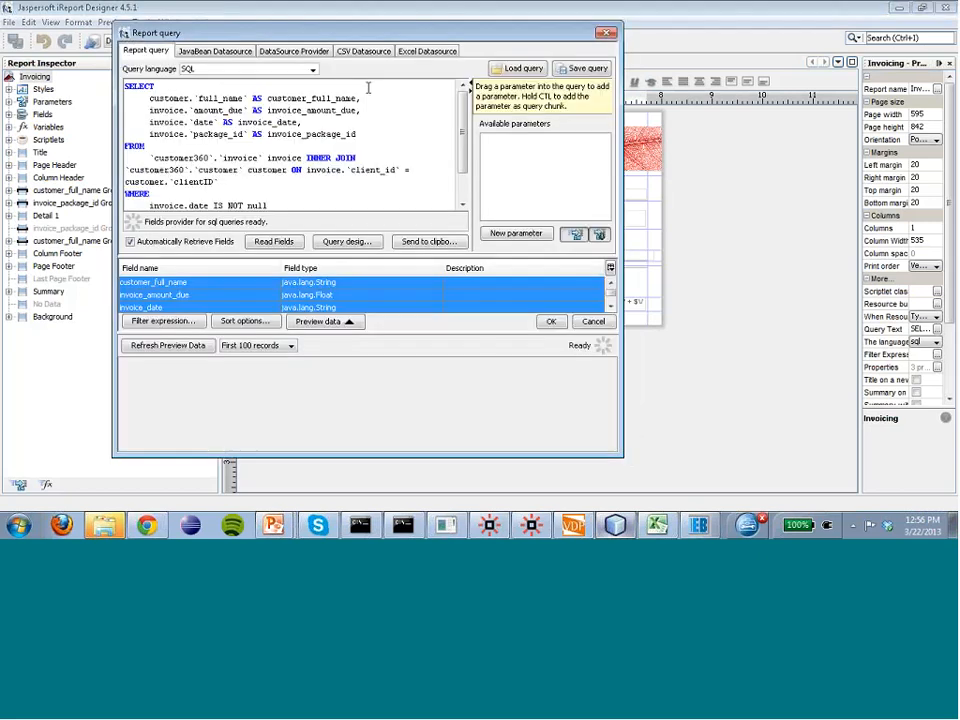
left_click_drag(252, 98, 260, 170)
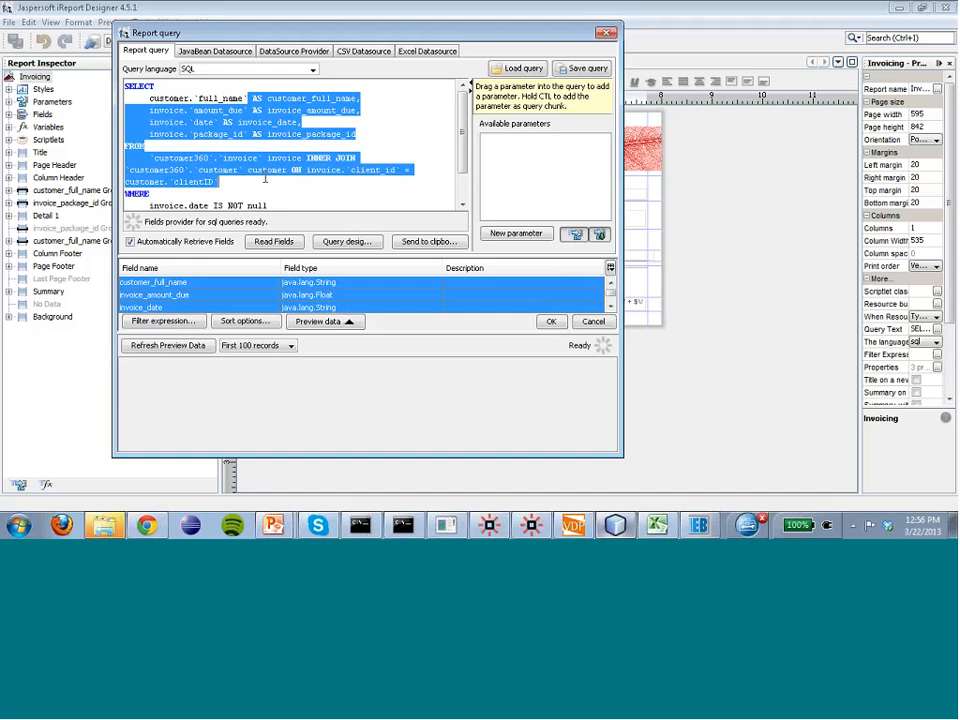
left_click(264, 182)
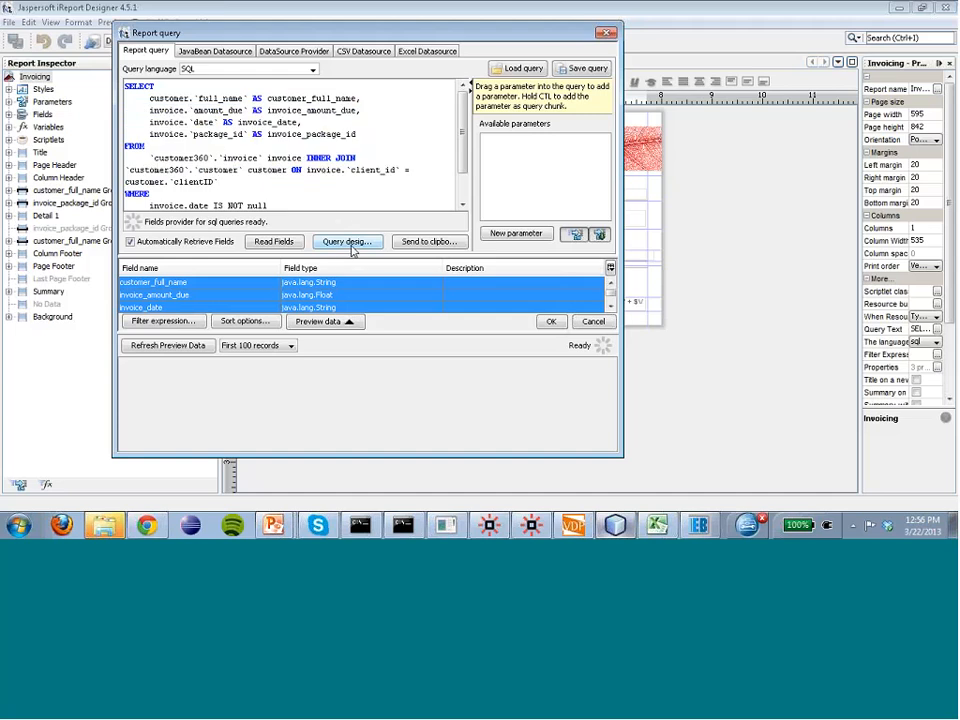
key("alt+Tab")
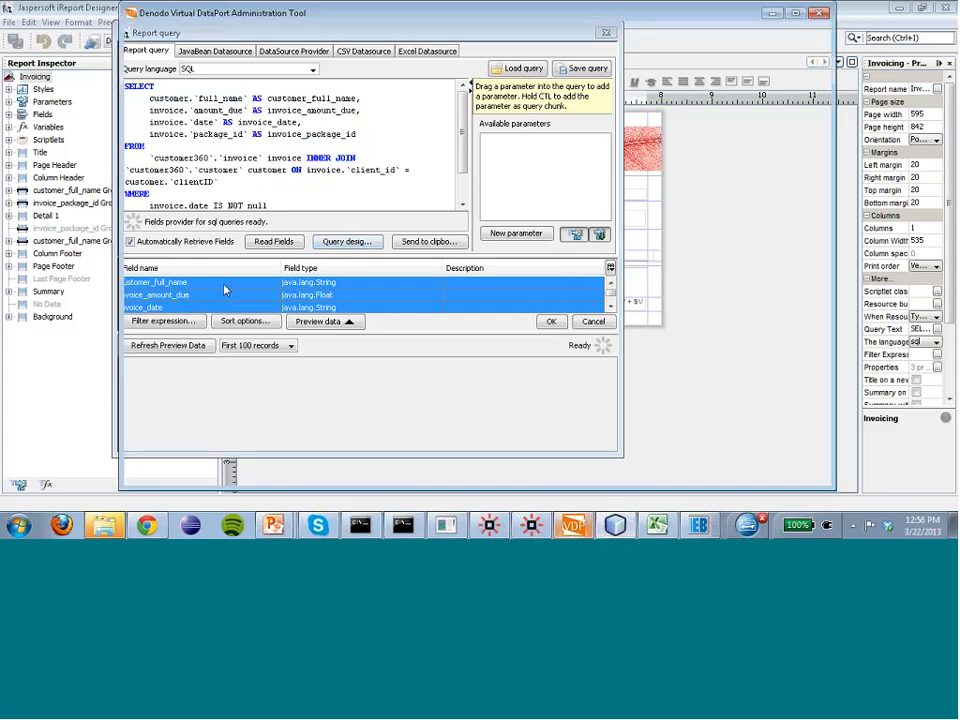
key("alt+Tab")
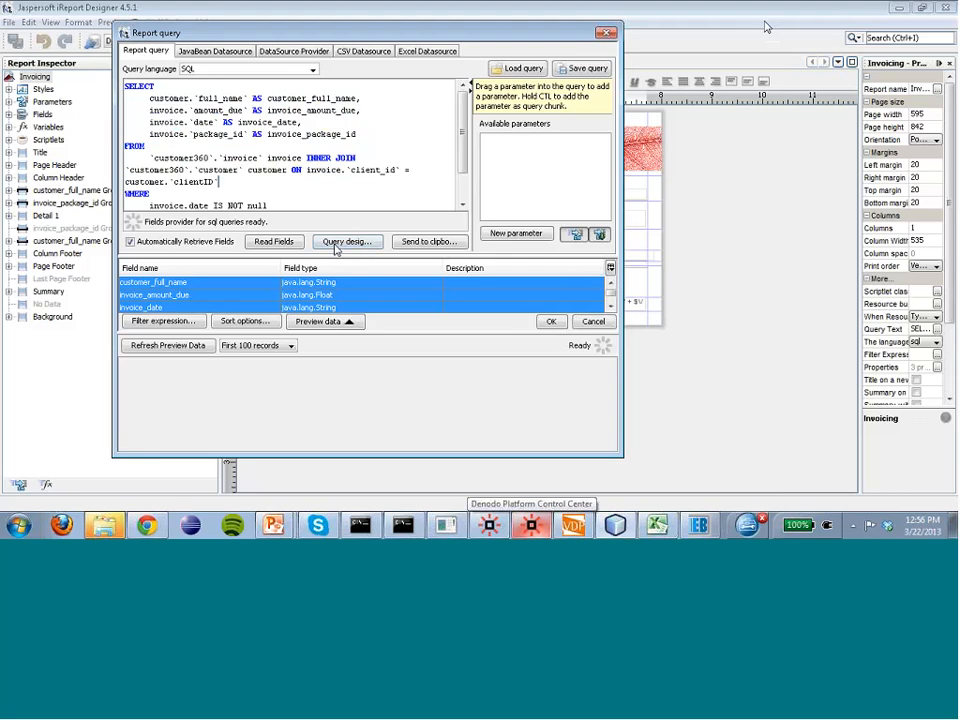
Inspect the invoice and customer join in the visual query designer, then close the report query without changing it.
left_click(340, 244)
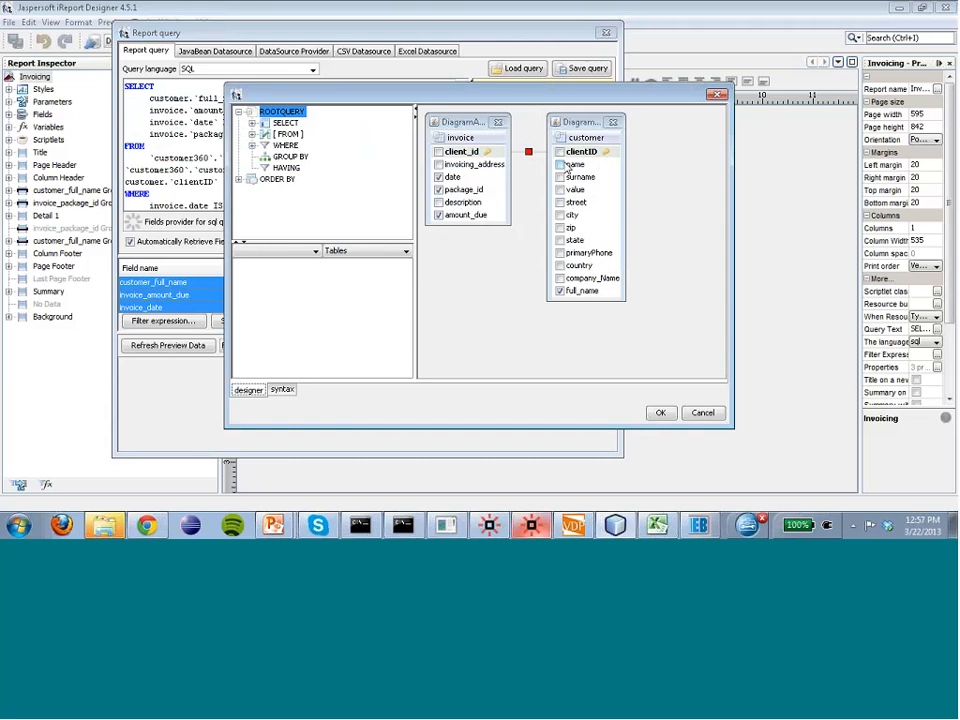
left_click(705, 413)
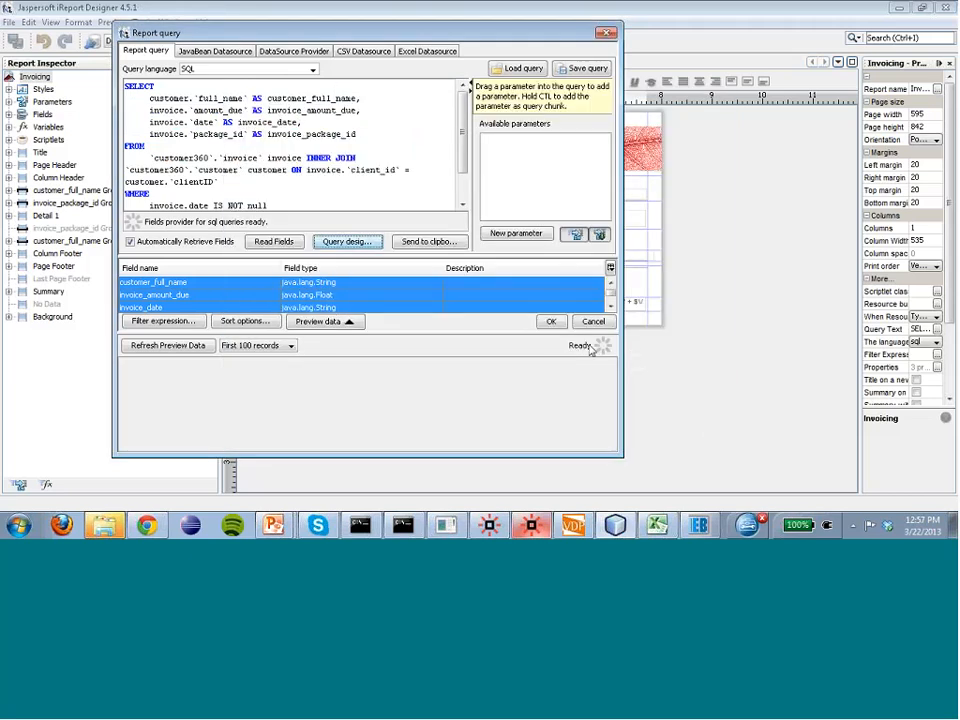
left_click(607, 35)
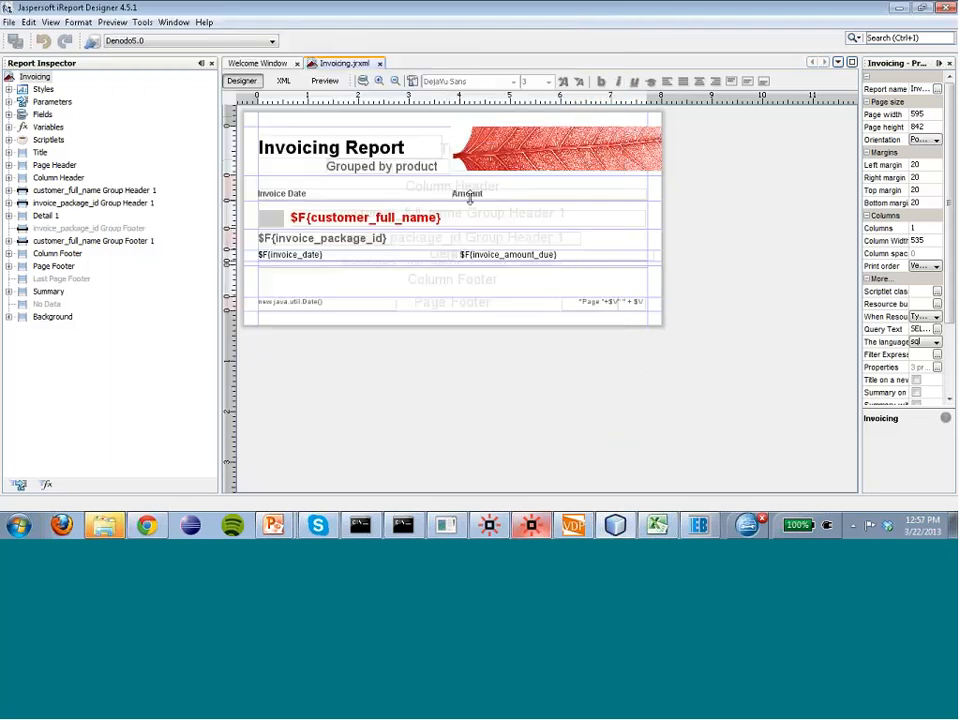
Switch to the Denodo Virtual DataPort Administration Tool, open the customer view and check its options for publishing as a web service.
left_click(573, 525)
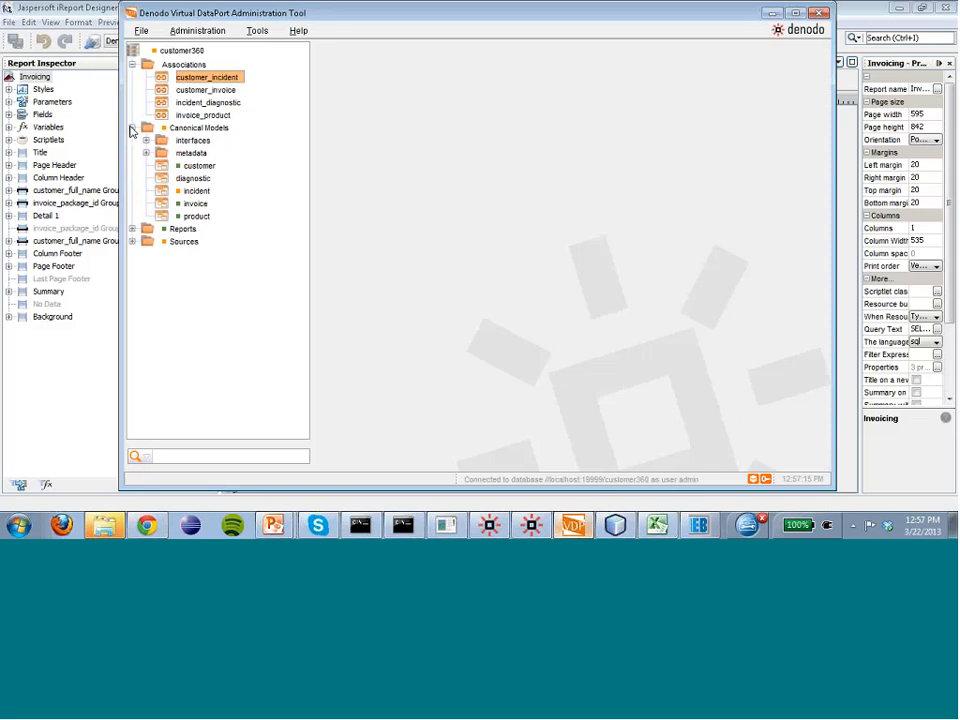
double_click(203, 166)
left_click(776, 455)
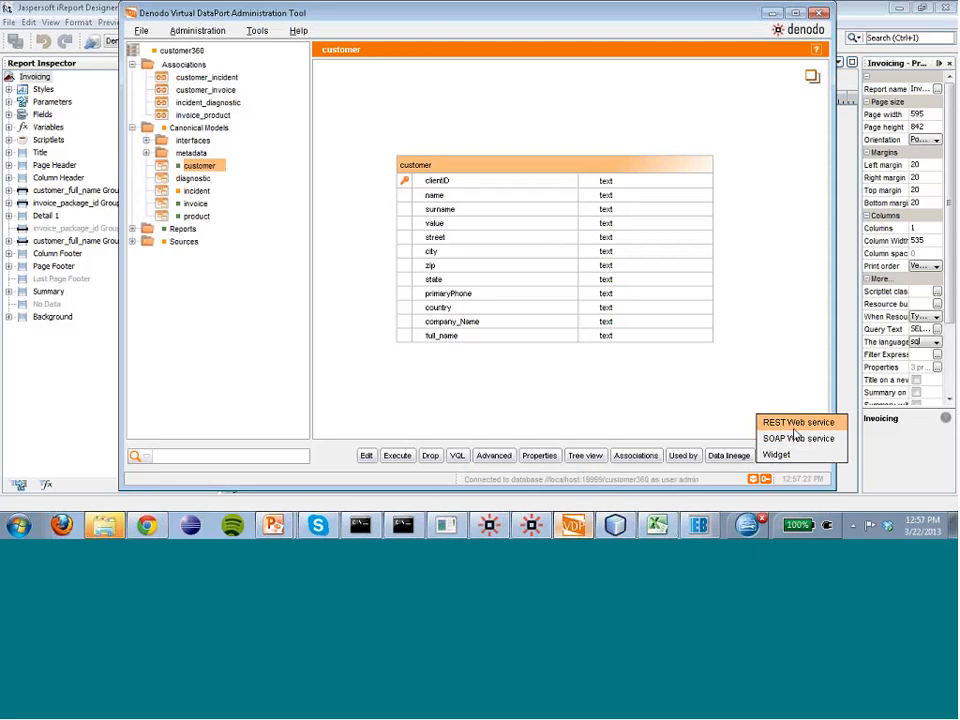
left_click(786, 425)
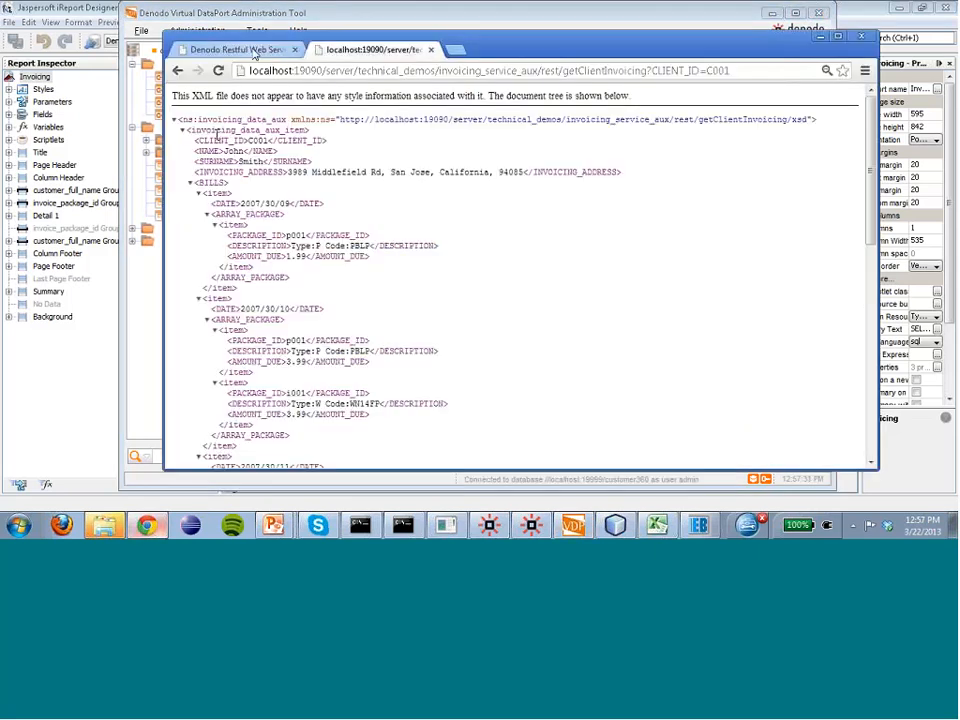
Bring up the customer360 page of the Denodo RESTful web service in the browser and maximize the window.
left_click(235, 49)
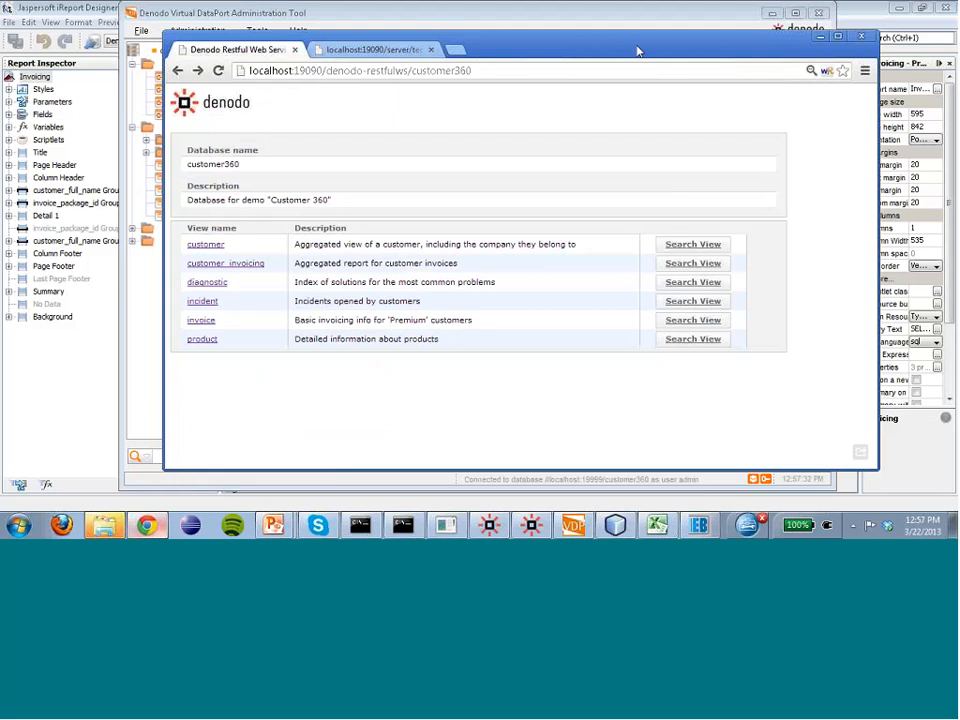
left_click_drag(634, 44, 612, 40)
left_click(815, 33)
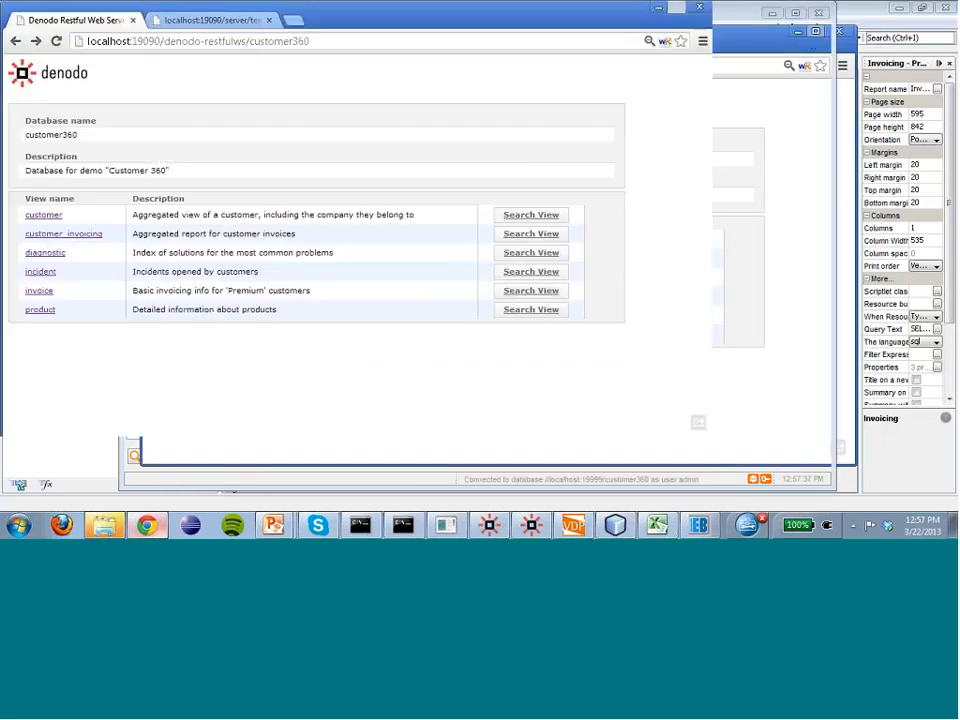
Open the customer view in the RESTful web service and go to its second page of records.
left_click(46, 205)
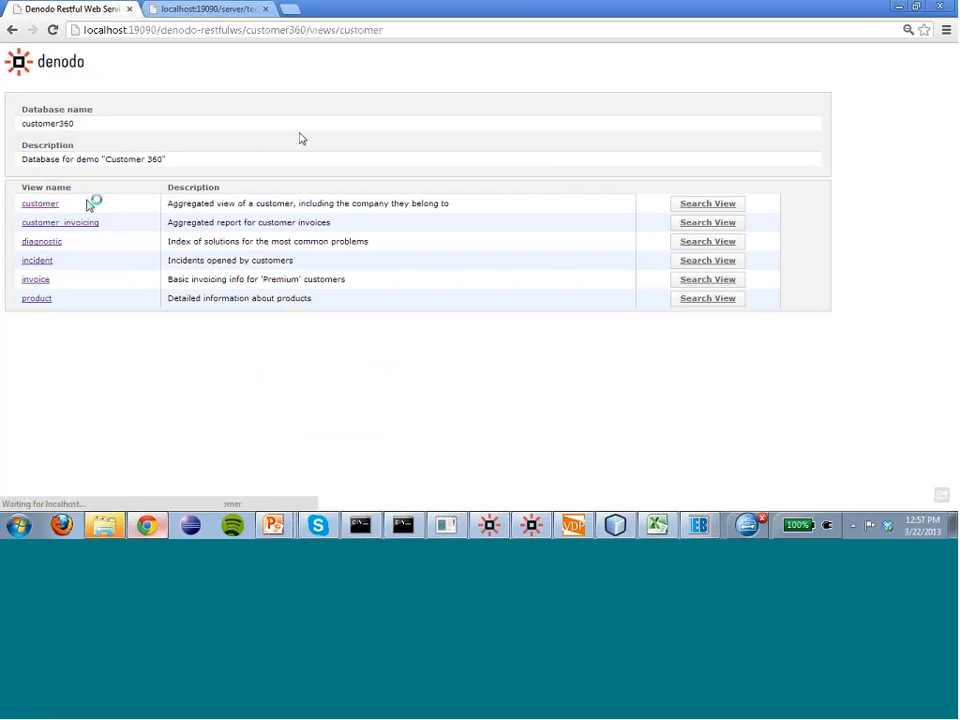
scroll(238, 183, "down", 1)
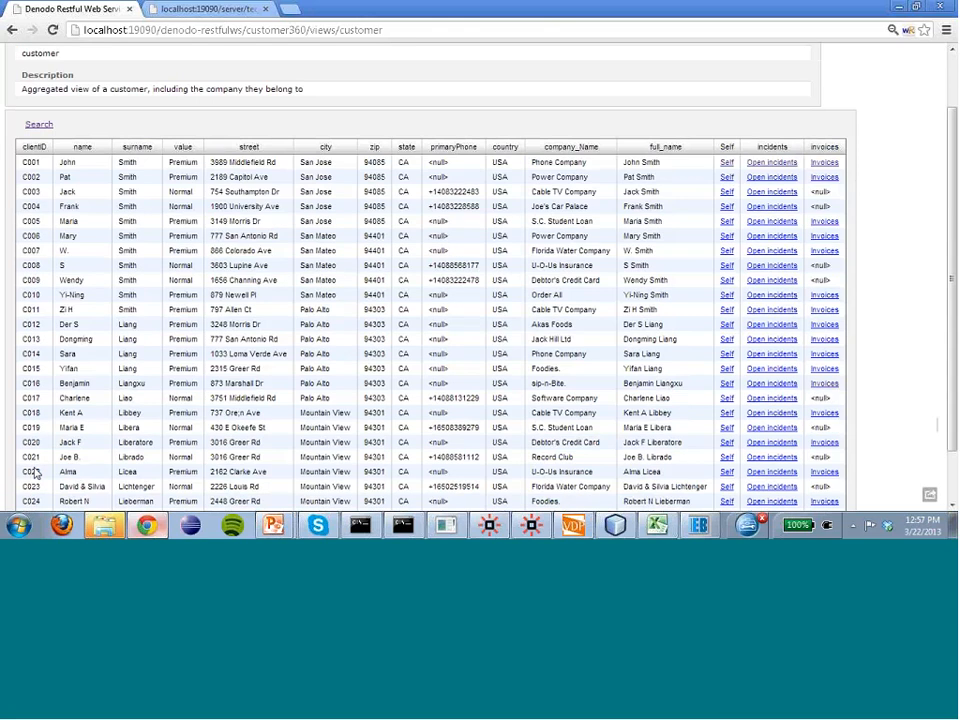
scroll(36, 472, "down", 1)
left_click(36, 471)
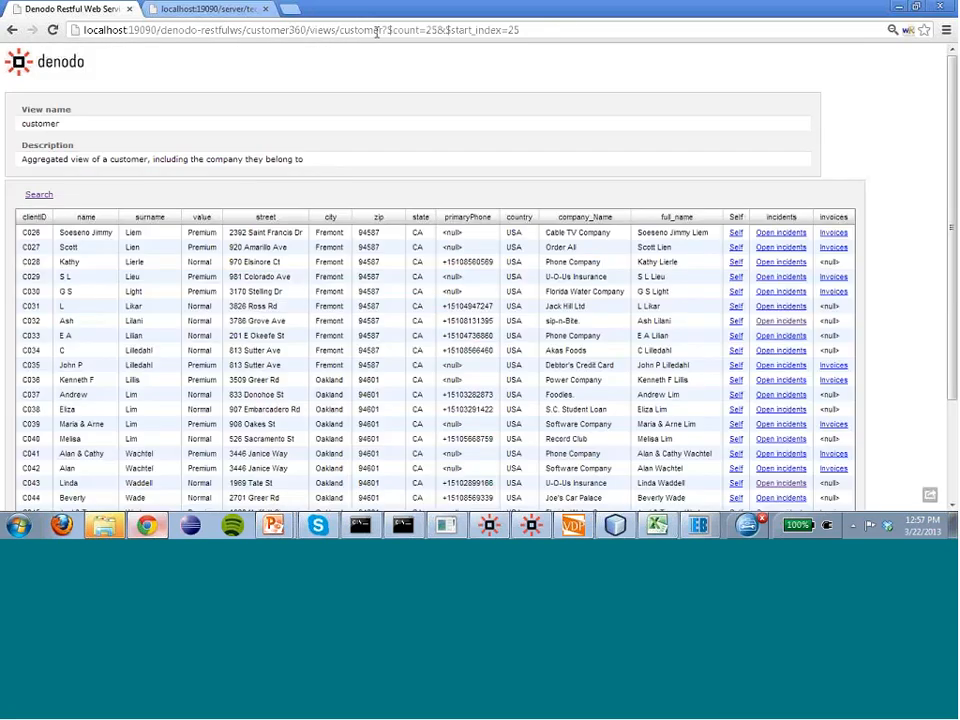
Request the second page of customer records as XML by adding &$format=xml to the page address.
left_click(578, 29)
type("?")
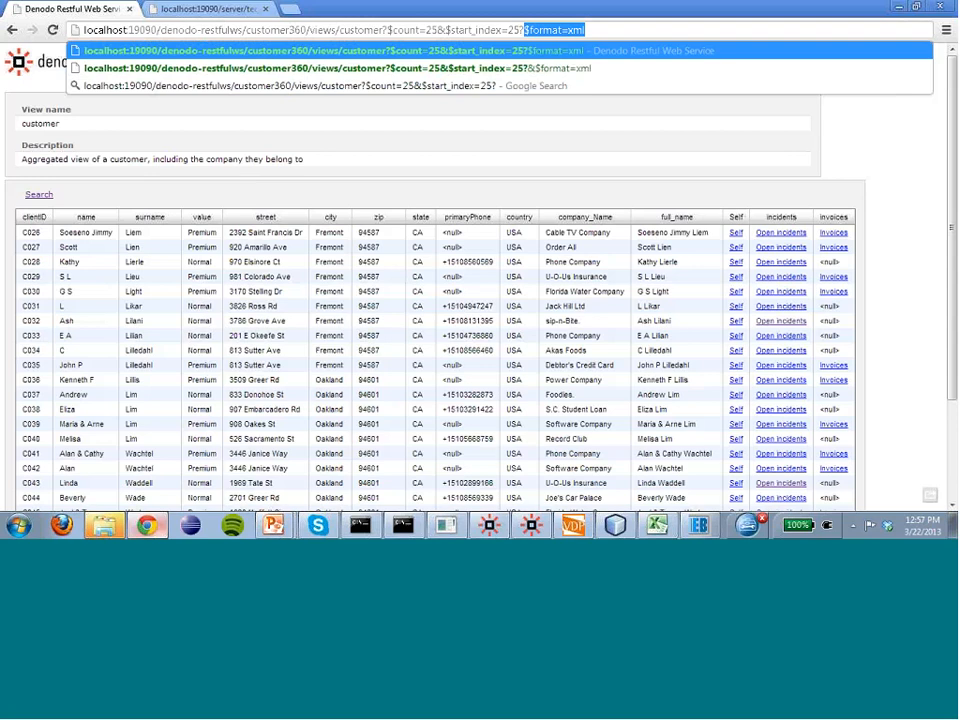
type("&$format=xml")
key("Return")
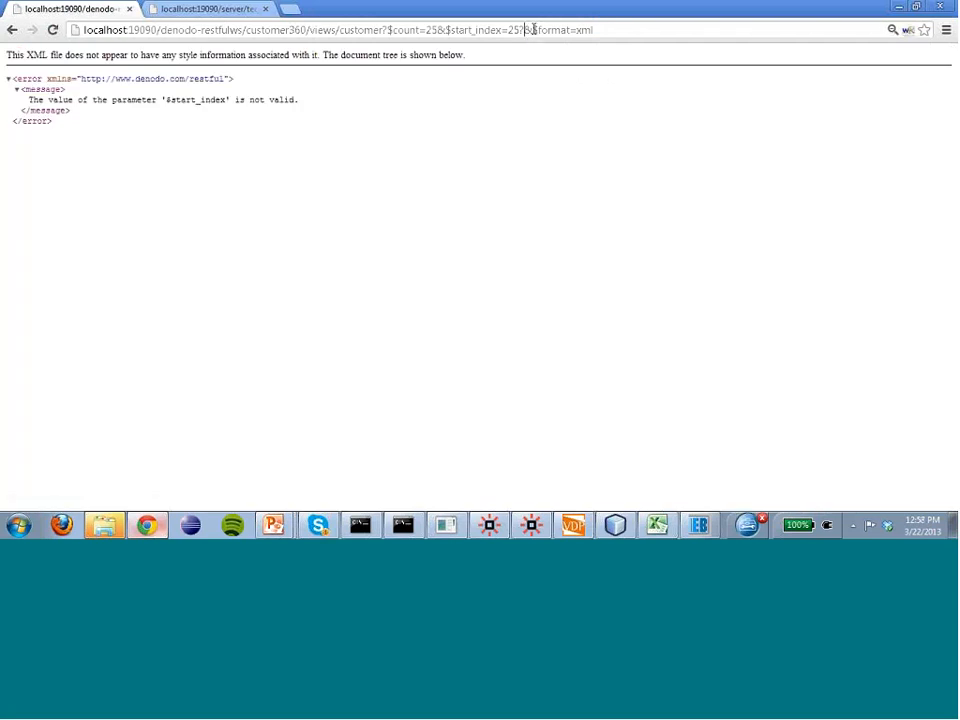
key("BackSpace")
key("Return")
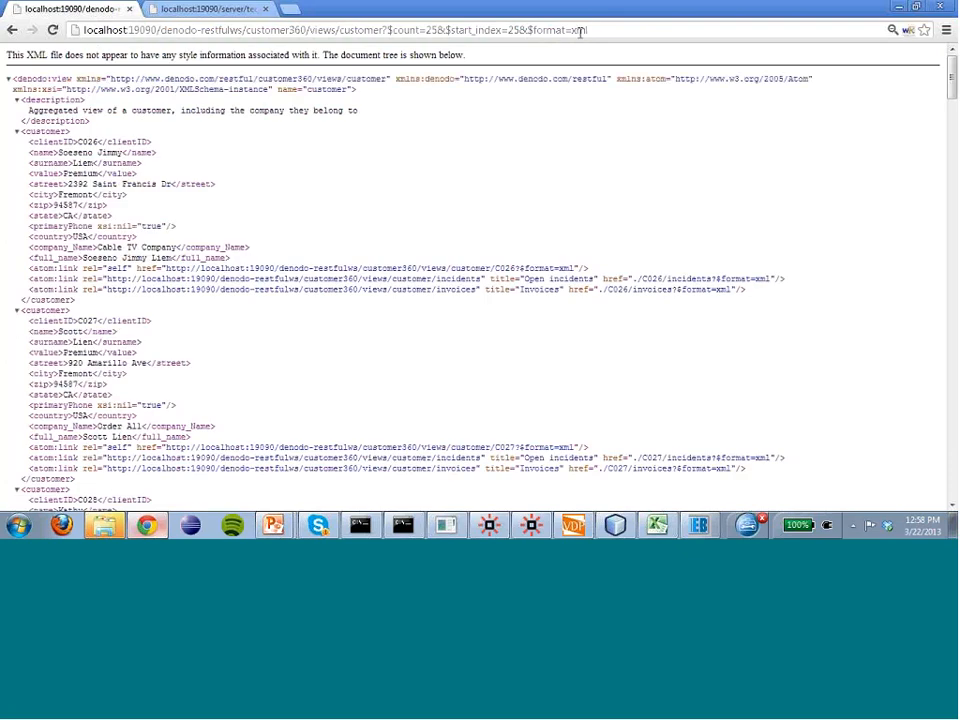
Change the address's $format parameter to json, reload the customer records and highlight that parameter.
double_click(580, 32)
type("json")
key("Return")
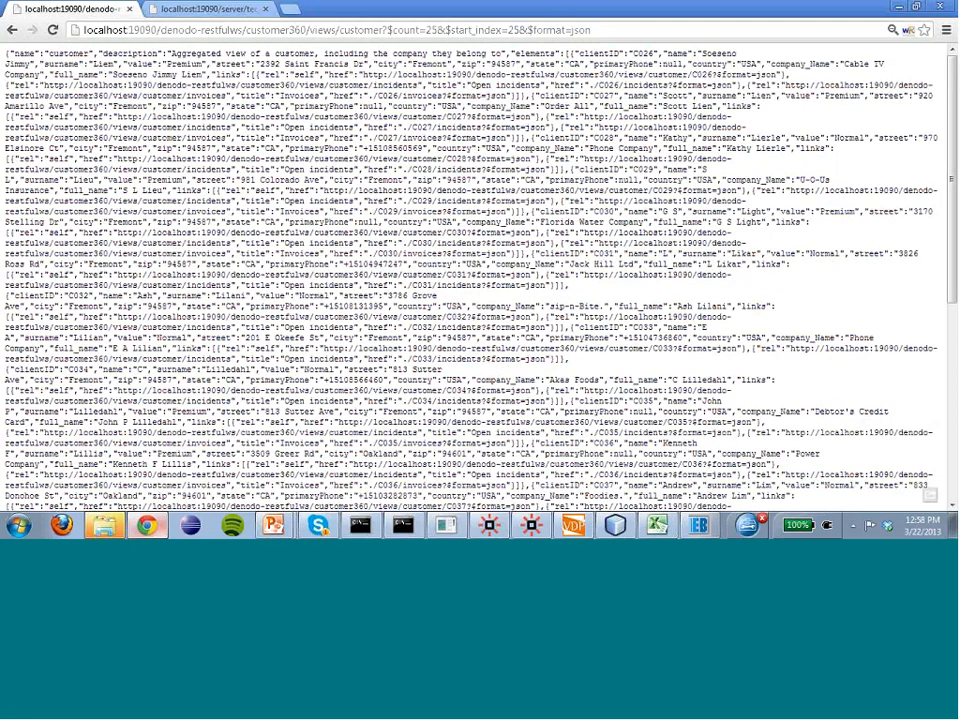
left_click_drag(591, 30, 527, 30)
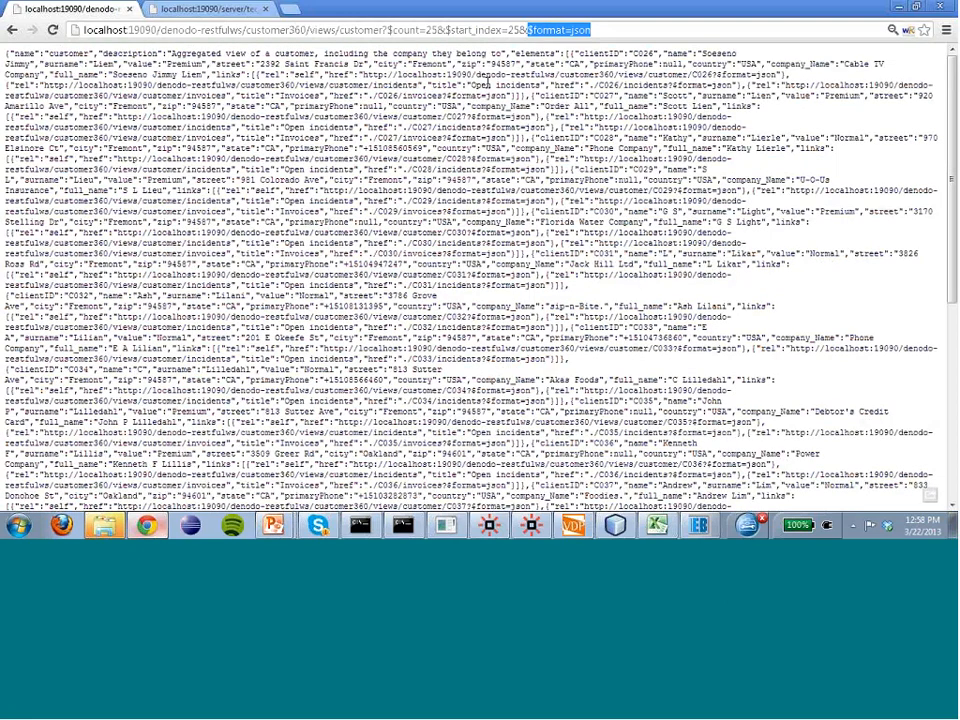
Return to the HTML listing of customer records and open the search form for the customer view.
left_click(12, 31)
left_click(11, 31)
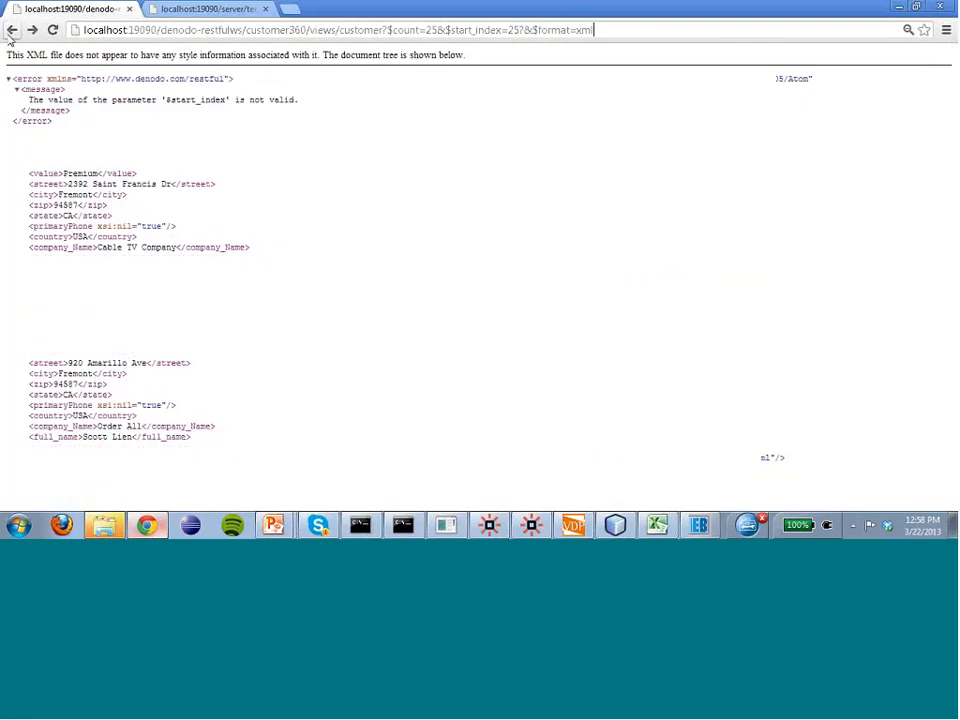
left_click(10, 31)
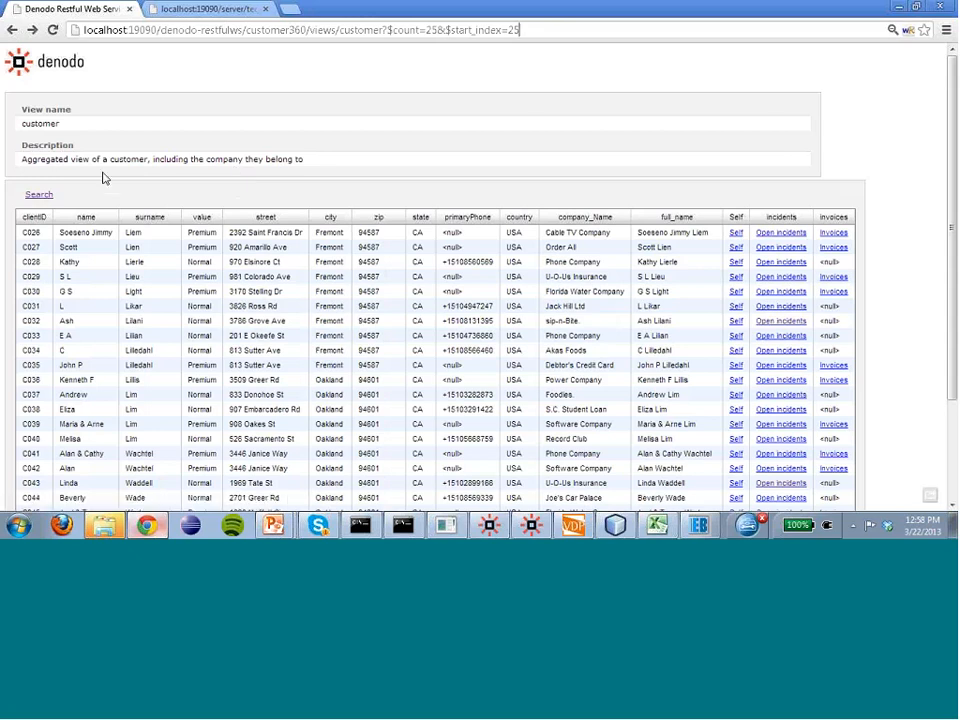
left_click(31, 196)
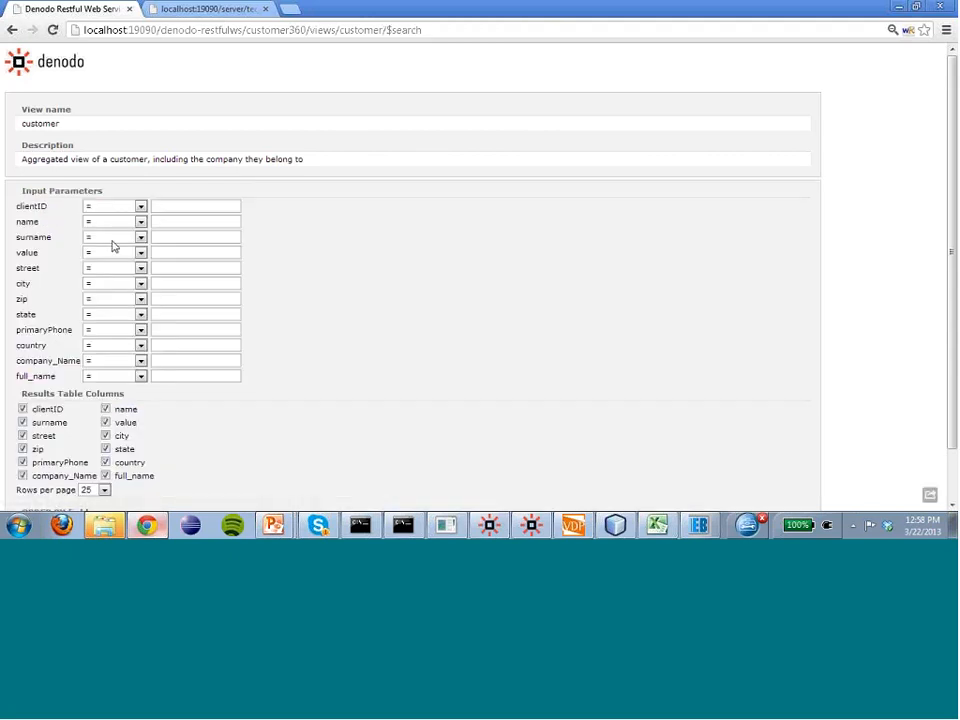
Set the name search condition to like, with a customer's first name followed by the % wildcard.
left_click(140, 221)
left_click(113, 300)
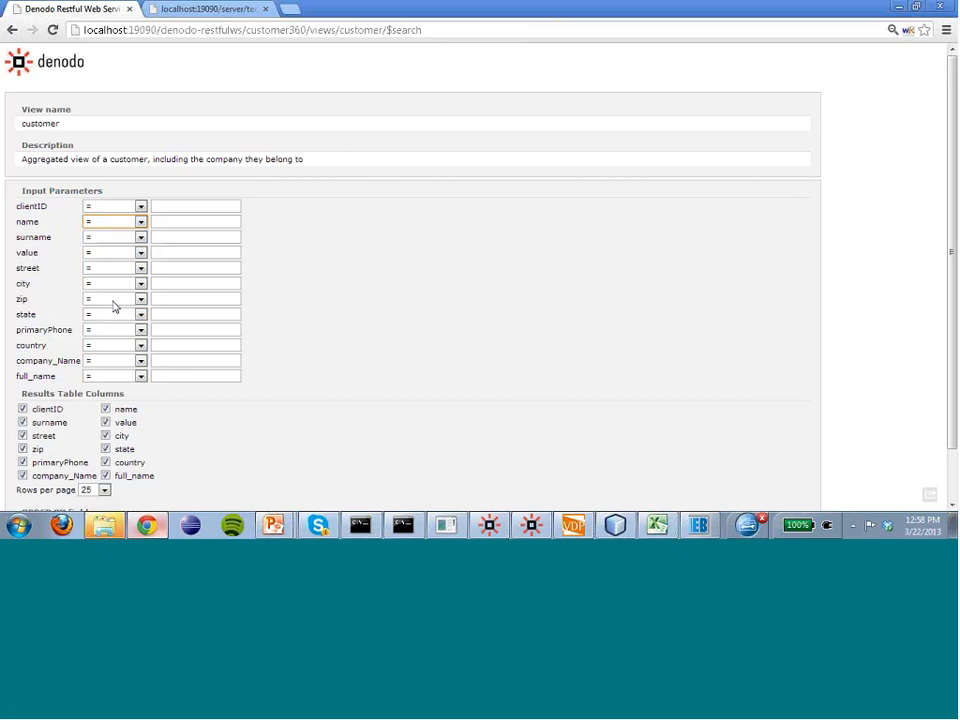
left_click(171, 220)
type("John")
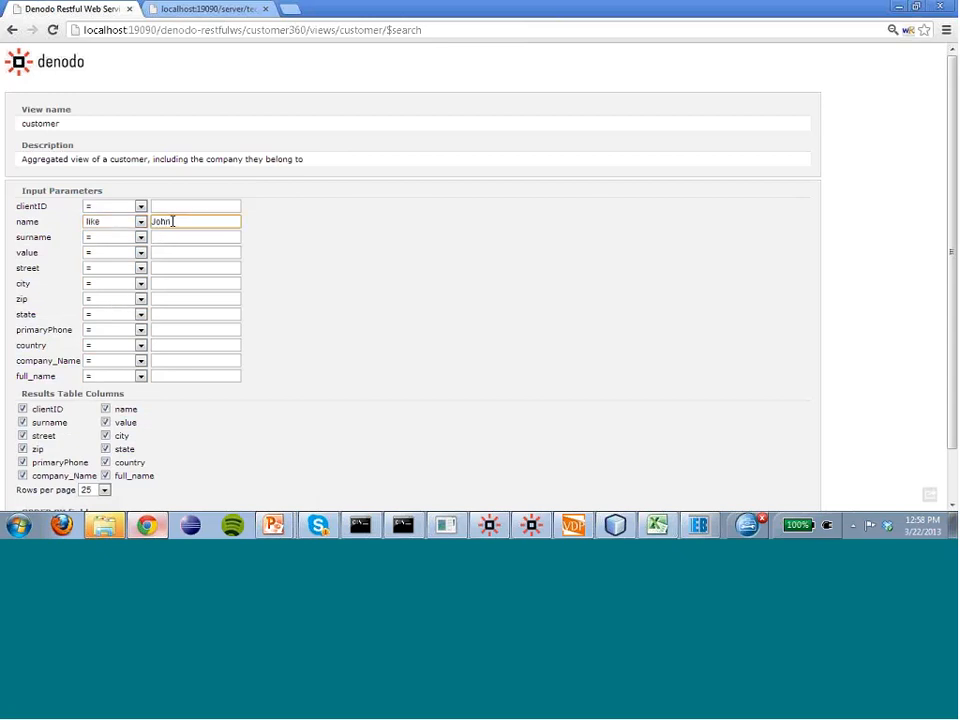
type("%")
Order the results by clientID ascending and run the customer search.
scroll(156, 240, "down", 1)
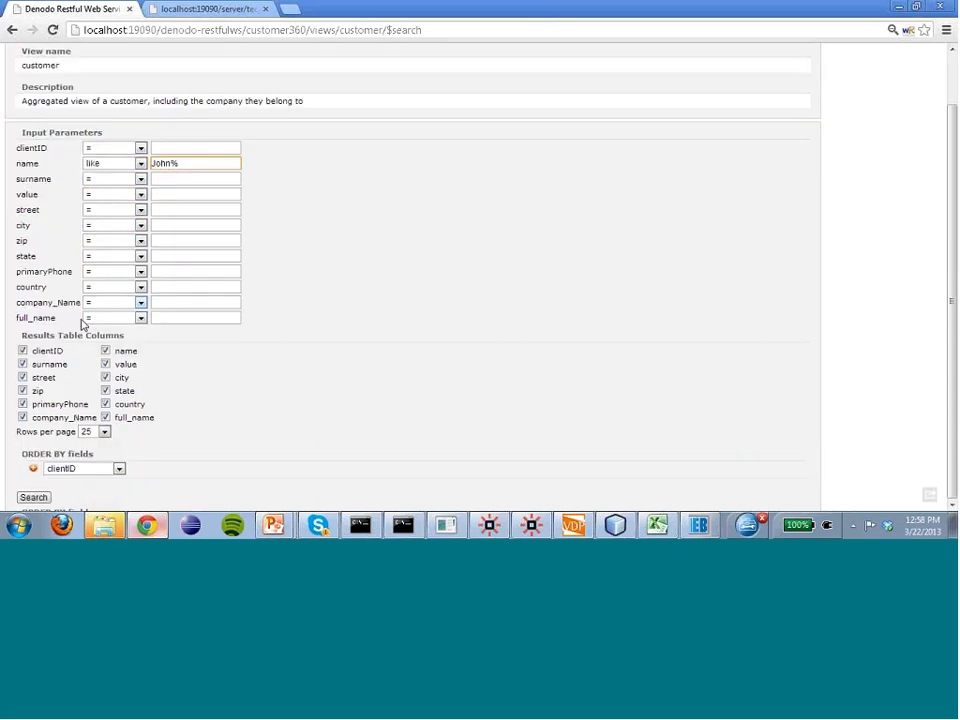
left_click(33, 468)
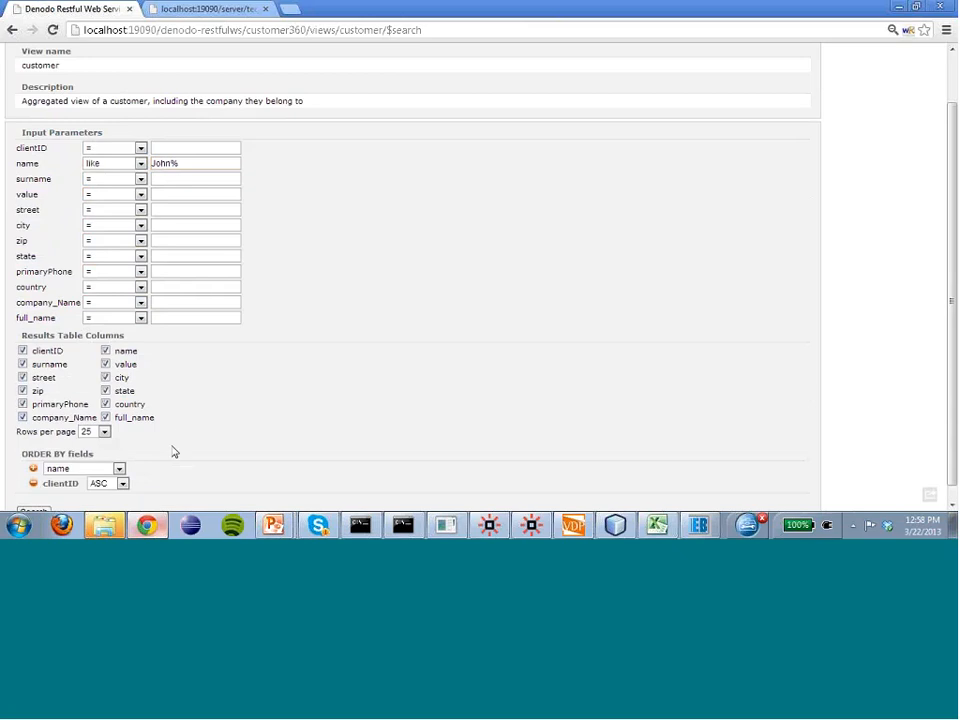
scroll(176, 450, "down", 1)
left_click(33, 497)
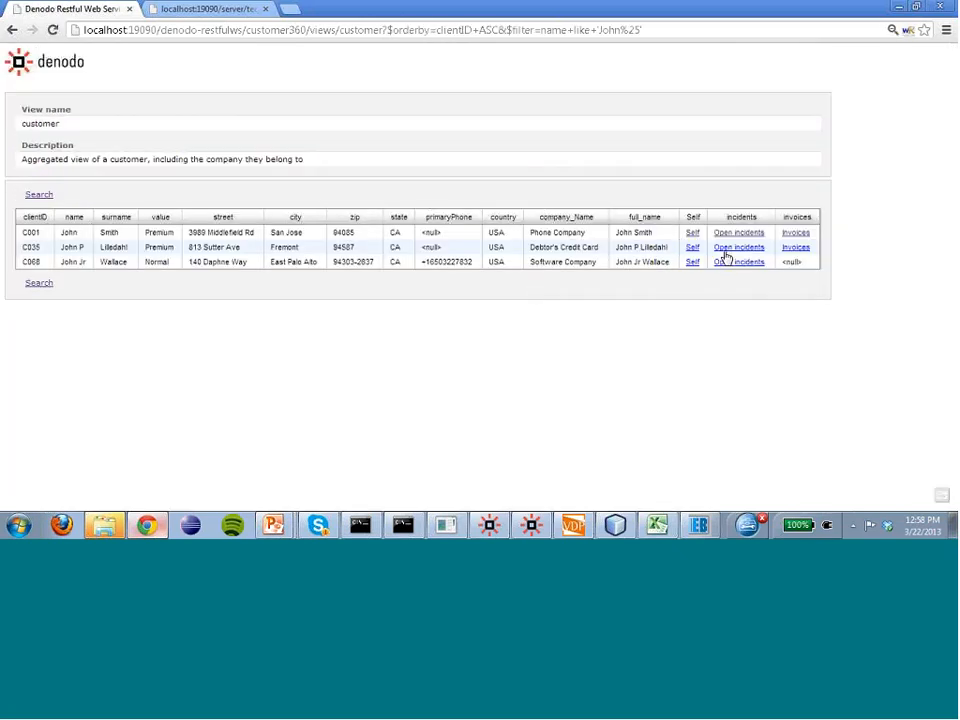
Open the first matching customer's invoices, examine how the address chains customer to invoices, and follow the first invoice's product details.
left_click(798, 234)
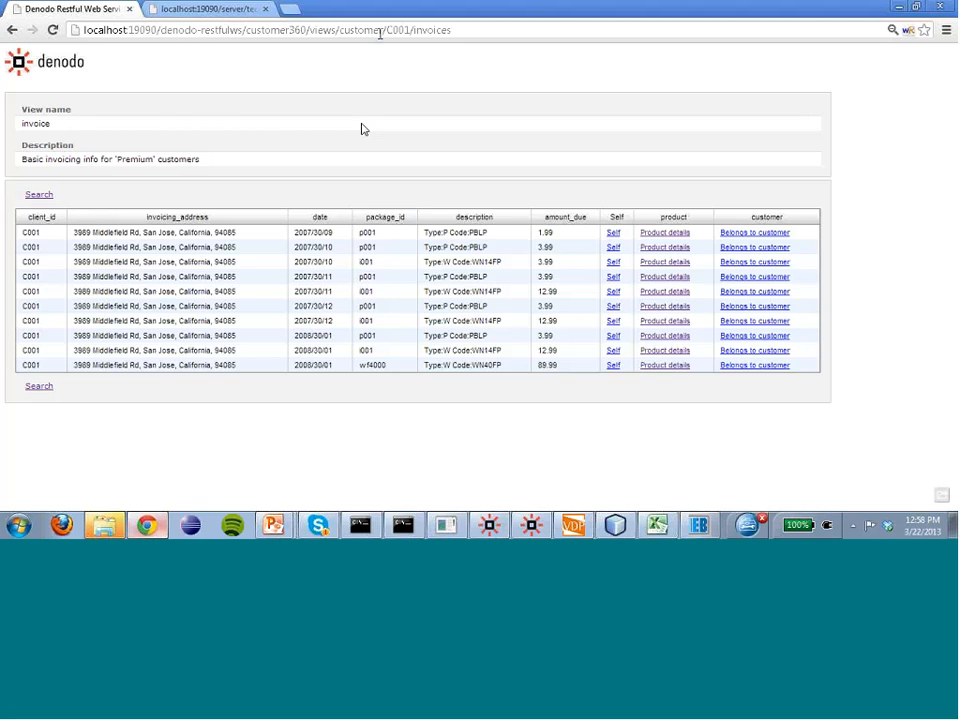
left_click_drag(382, 31, 455, 34)
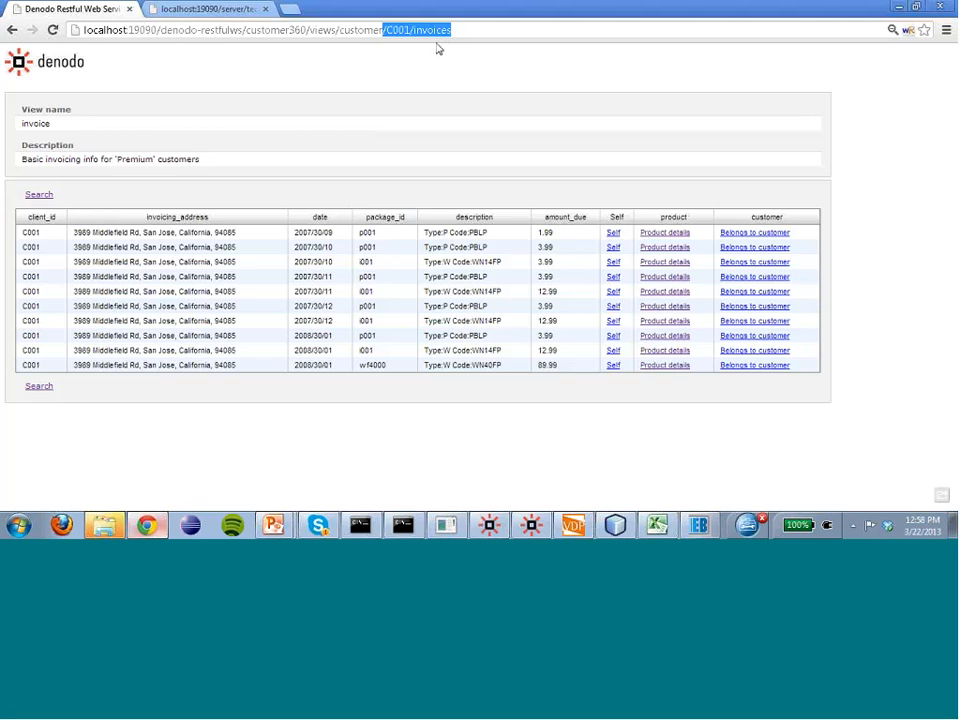
left_click_drag(340, 30, 387, 30)
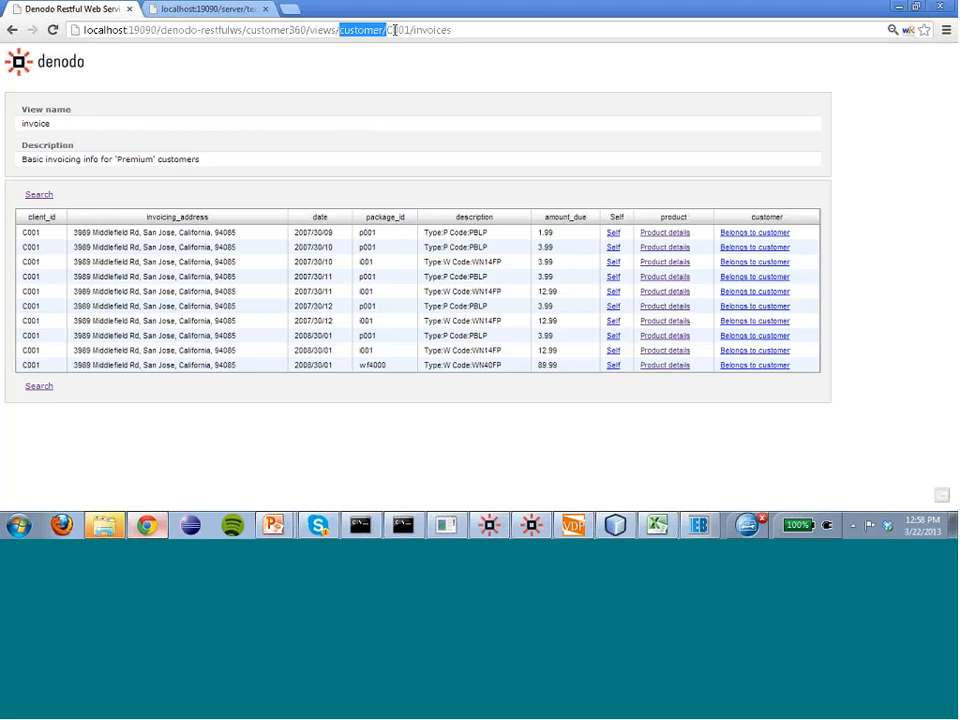
double_click(434, 31)
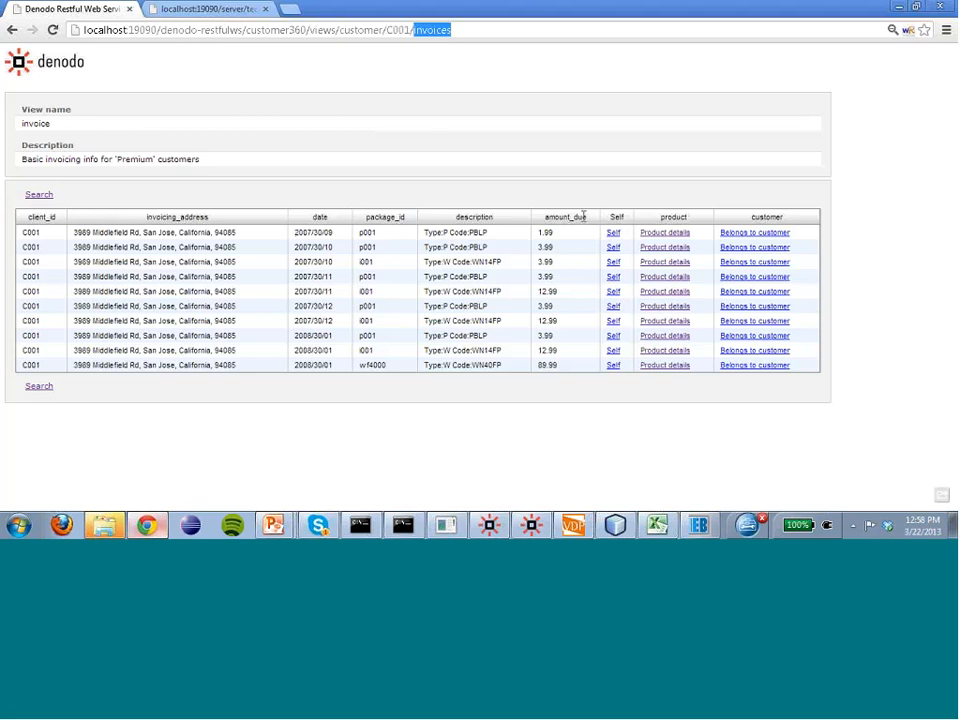
left_click(667, 234)
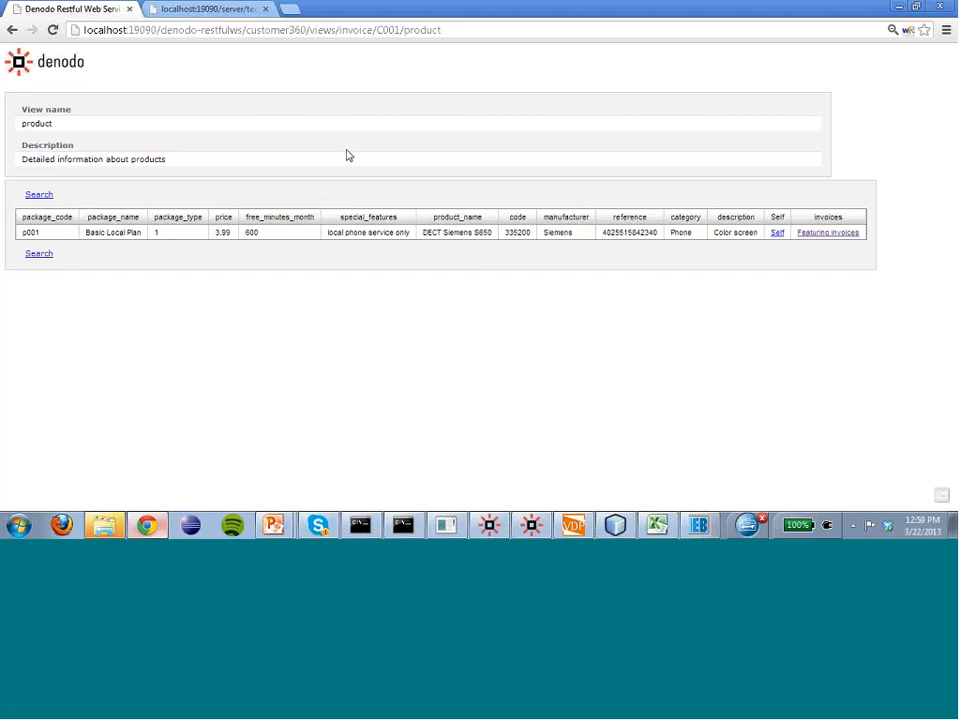
Go back to the filtered customer results and switch to the Denodo Virtual DataPort Administration Tool.
right_click(380, 151)
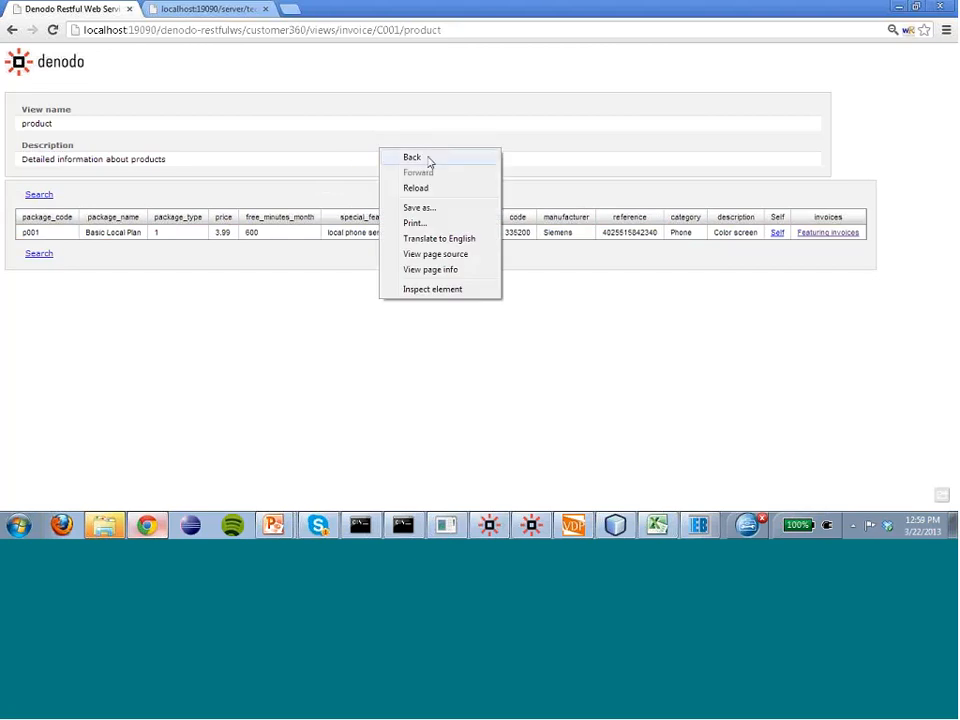
left_click(428, 161)
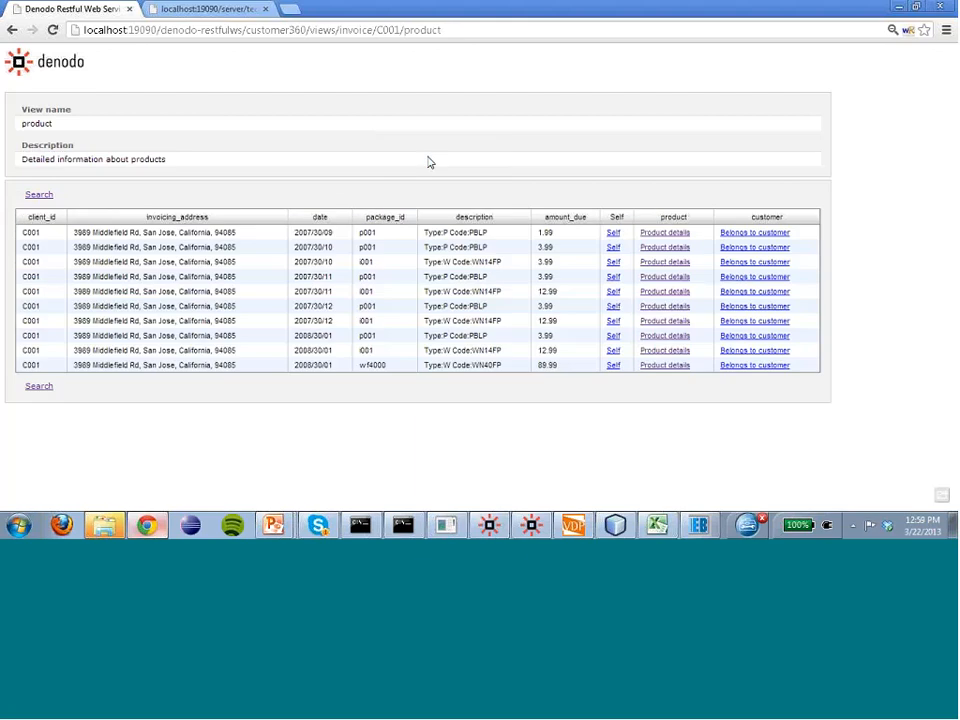
left_click(416, 149)
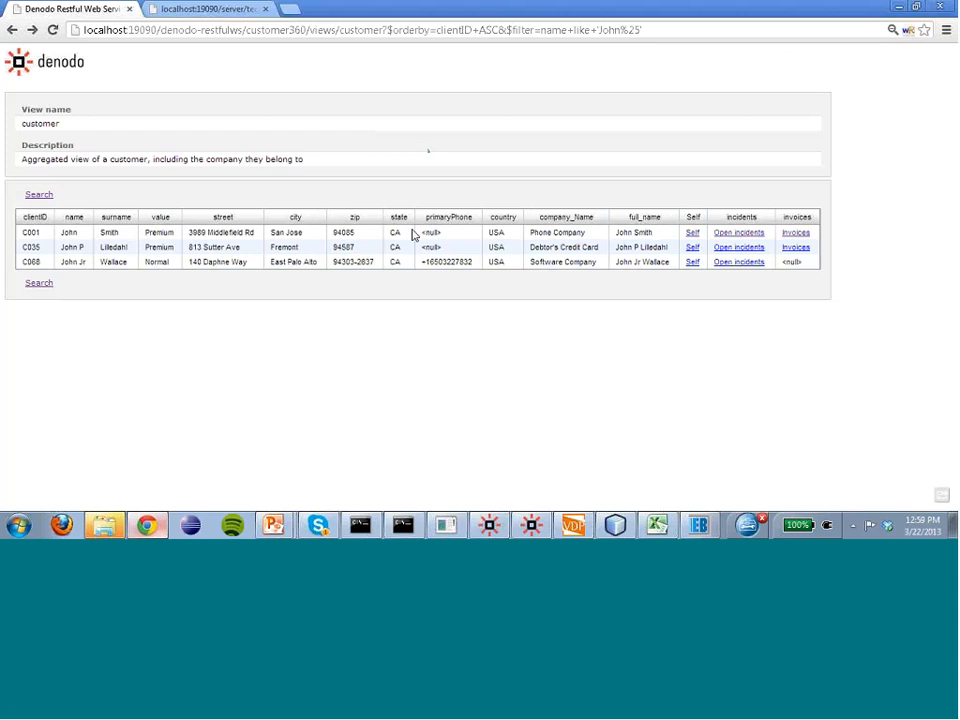
left_click(573, 525)
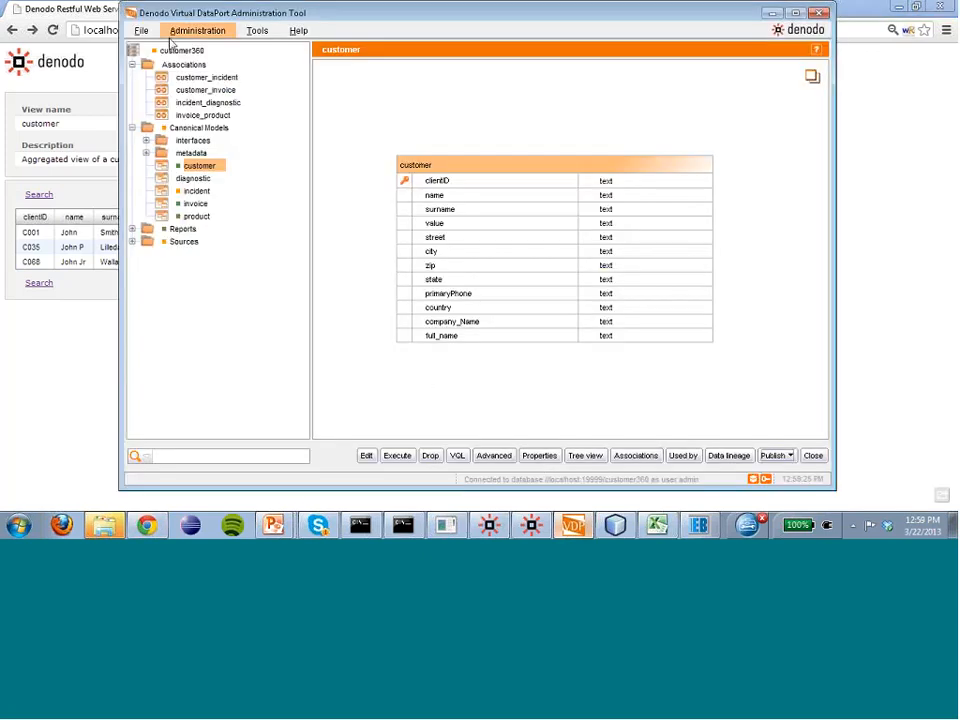